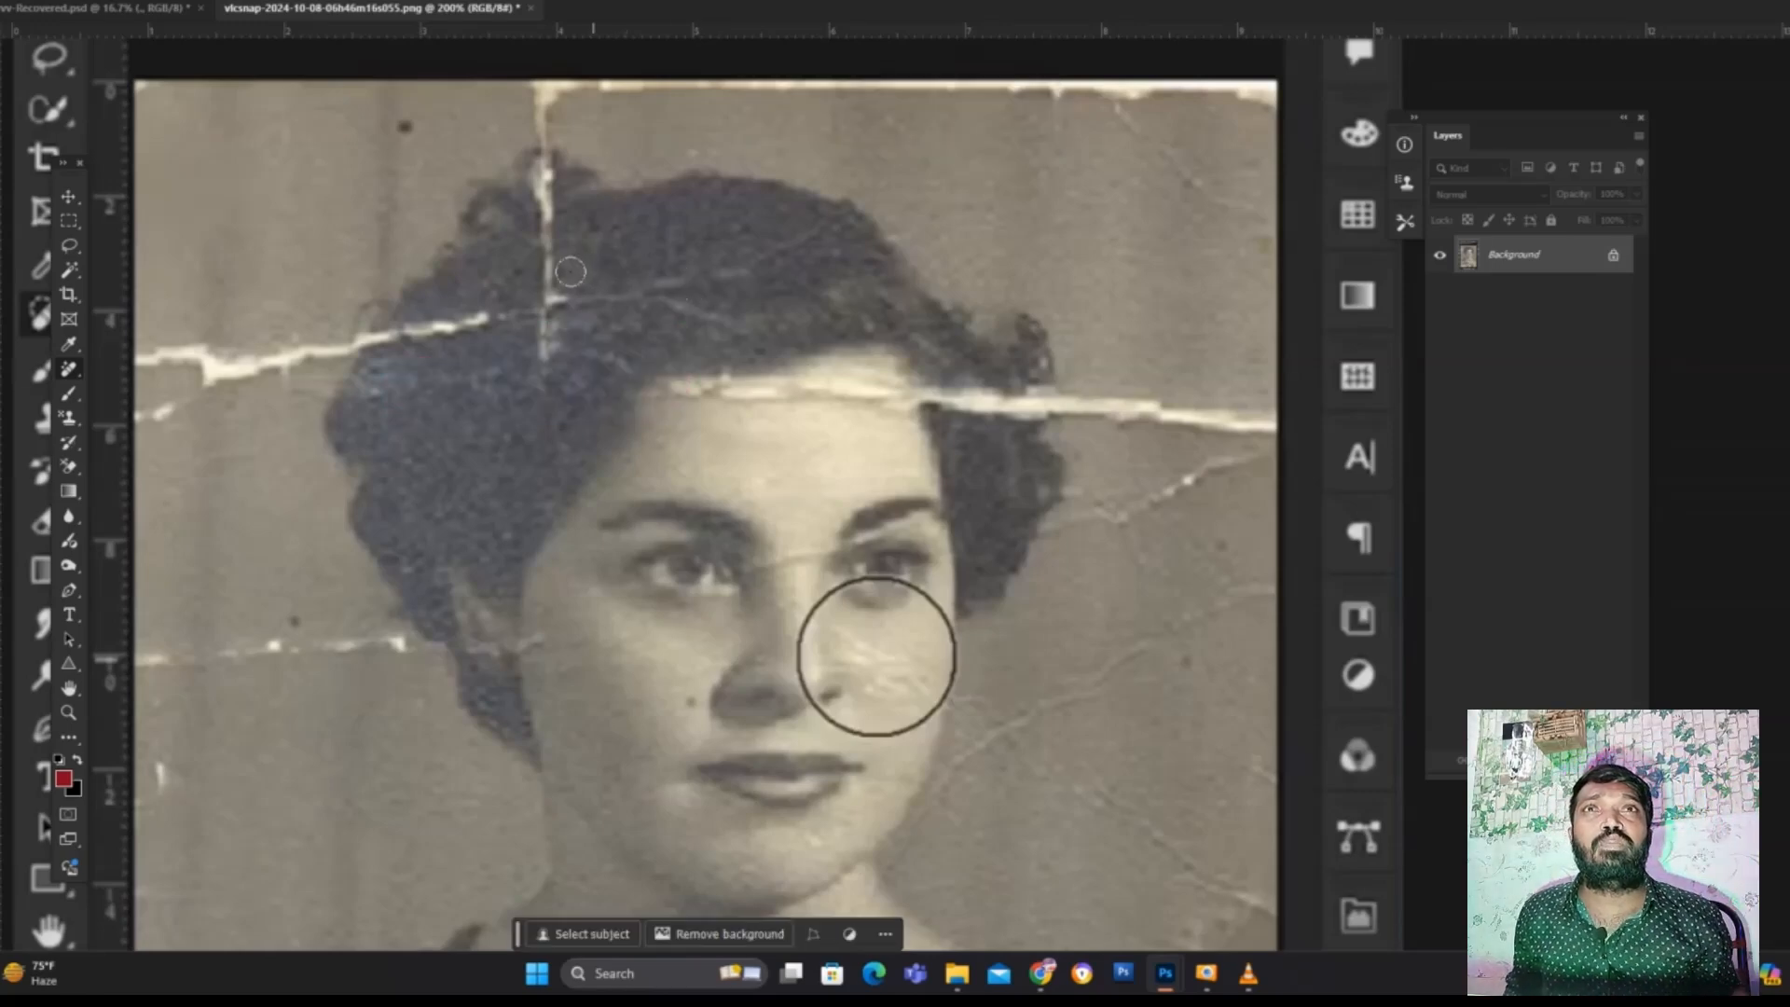
# Paint out the vertical crack through the top of the hair and the horizontal cracks across its left side with the Remove tool.
pyautogui.moveTo(530, 183); pyautogui.dragTo(537, 346)
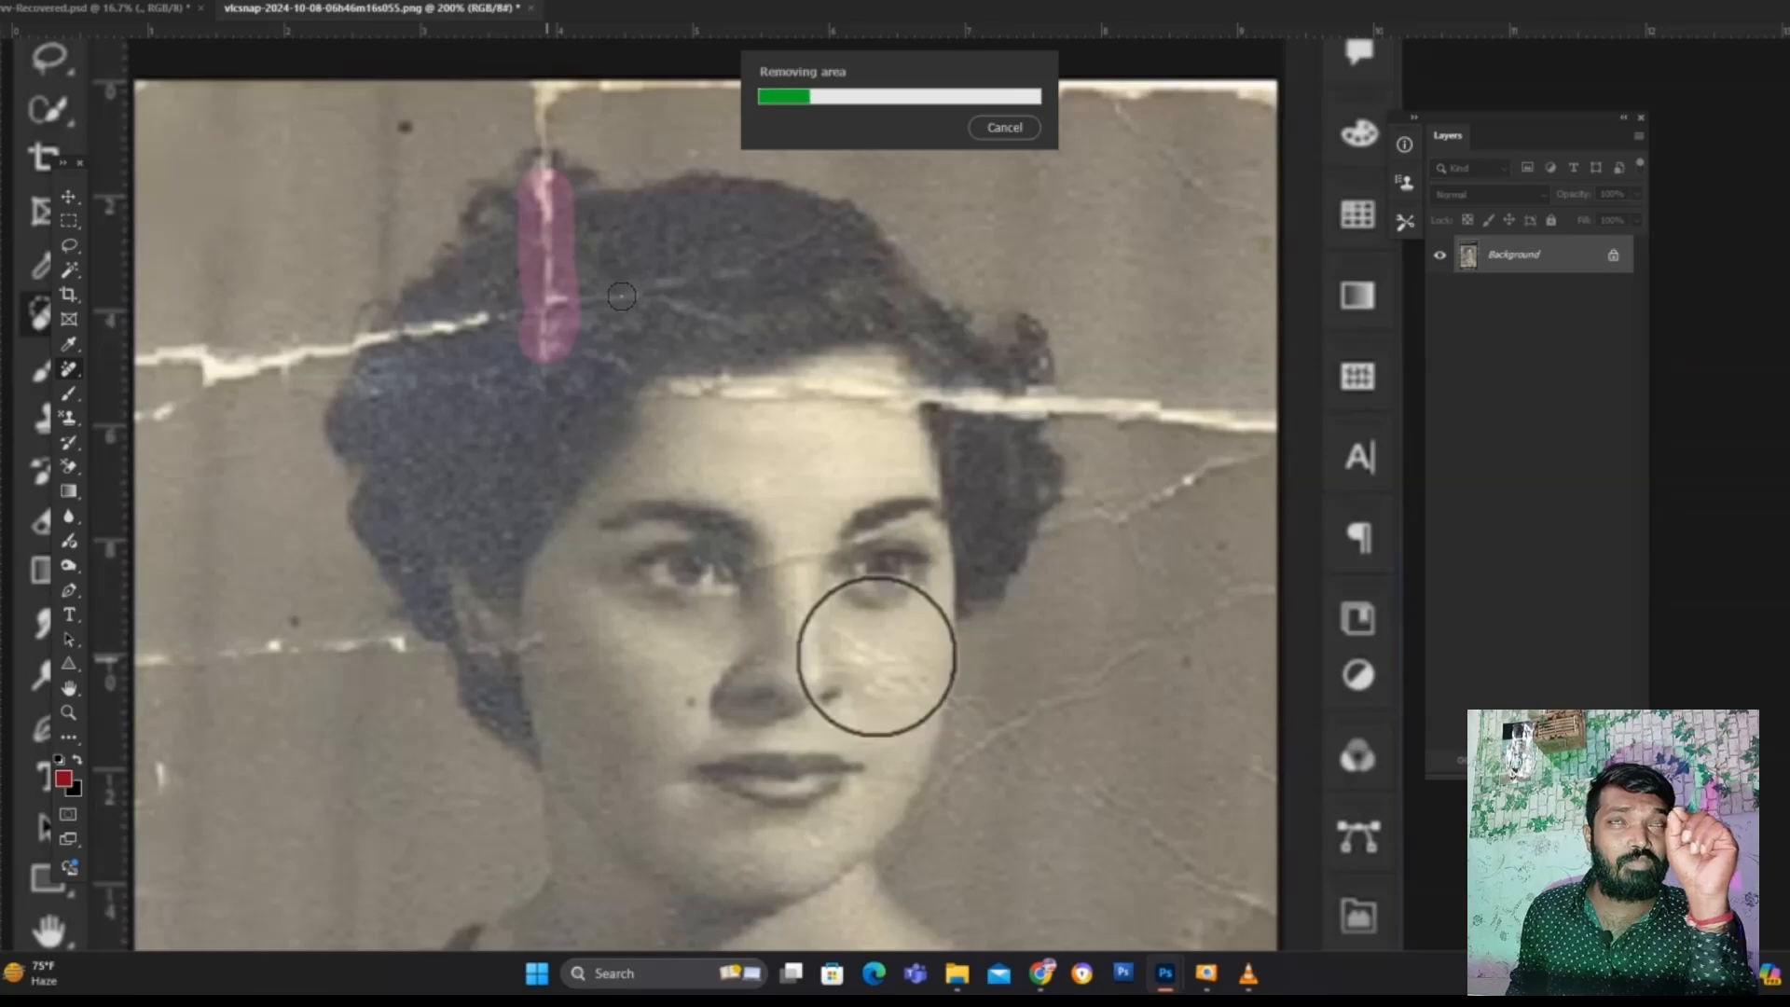
pyautogui.moveTo(552, 288)
pyautogui.mouseDown()
pyautogui.moveTo(722, 268)
pyautogui.moveTo(646, 310)
pyautogui.mouseUp()
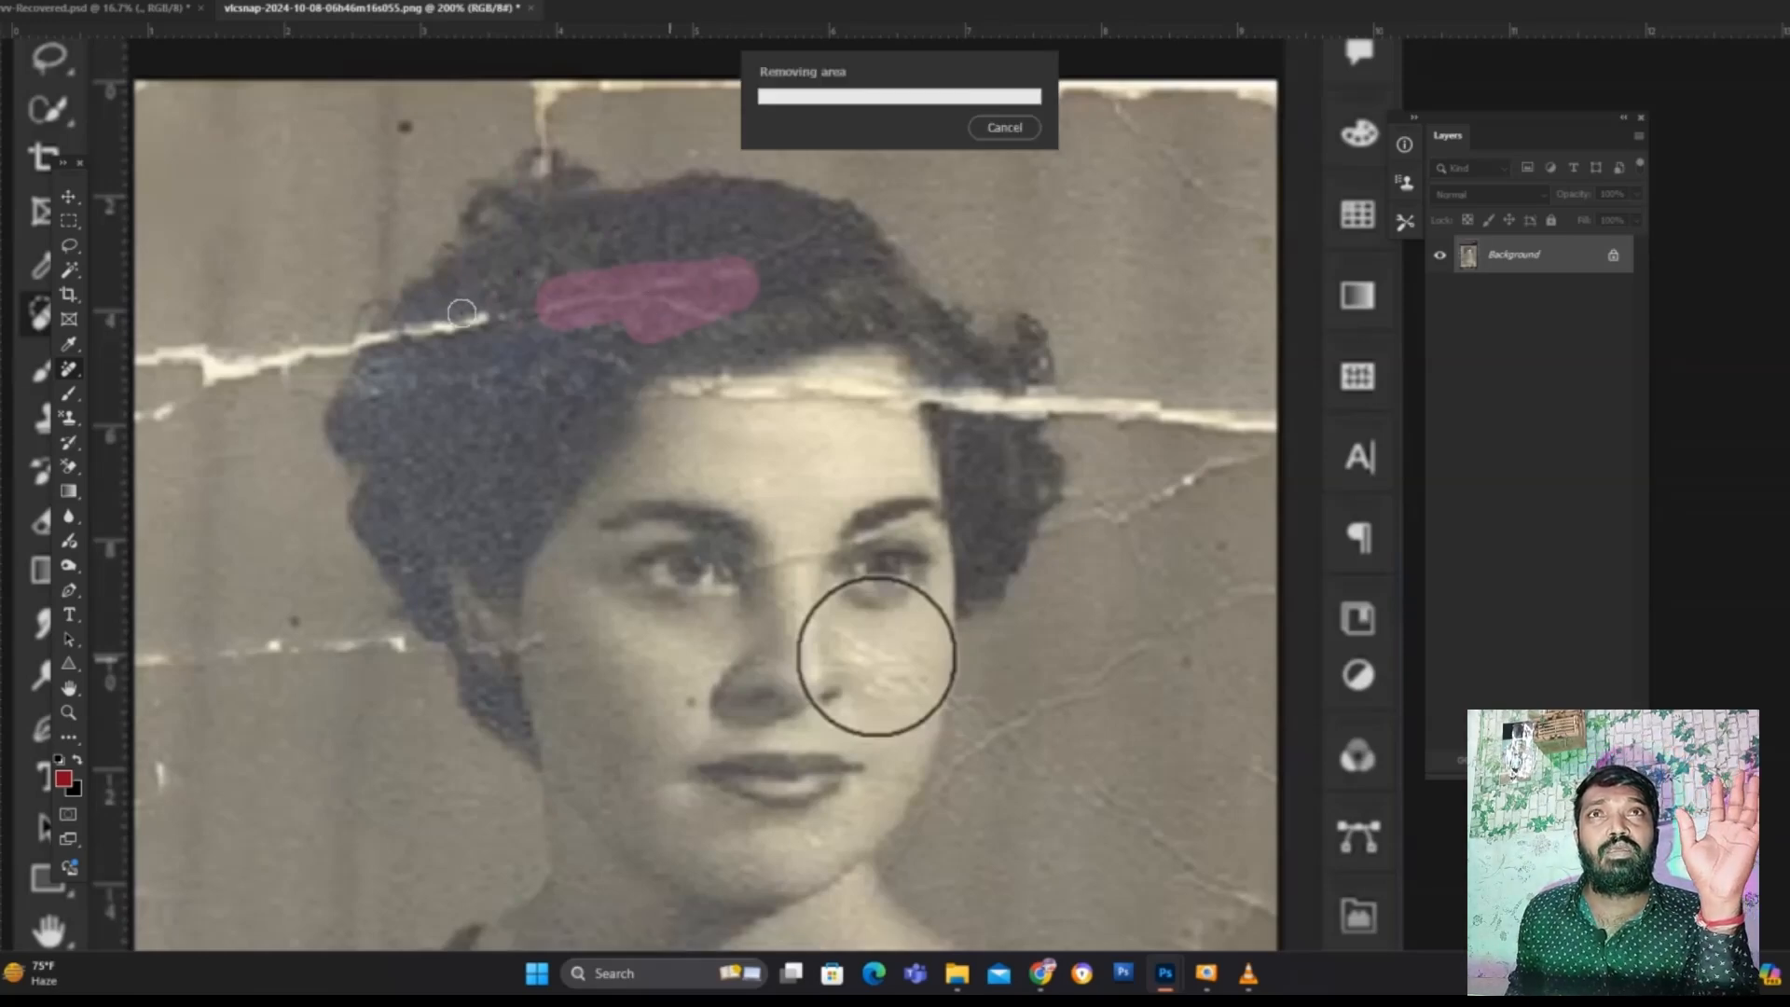
pyautogui.moveTo(510, 314); pyautogui.dragTo(364, 330)
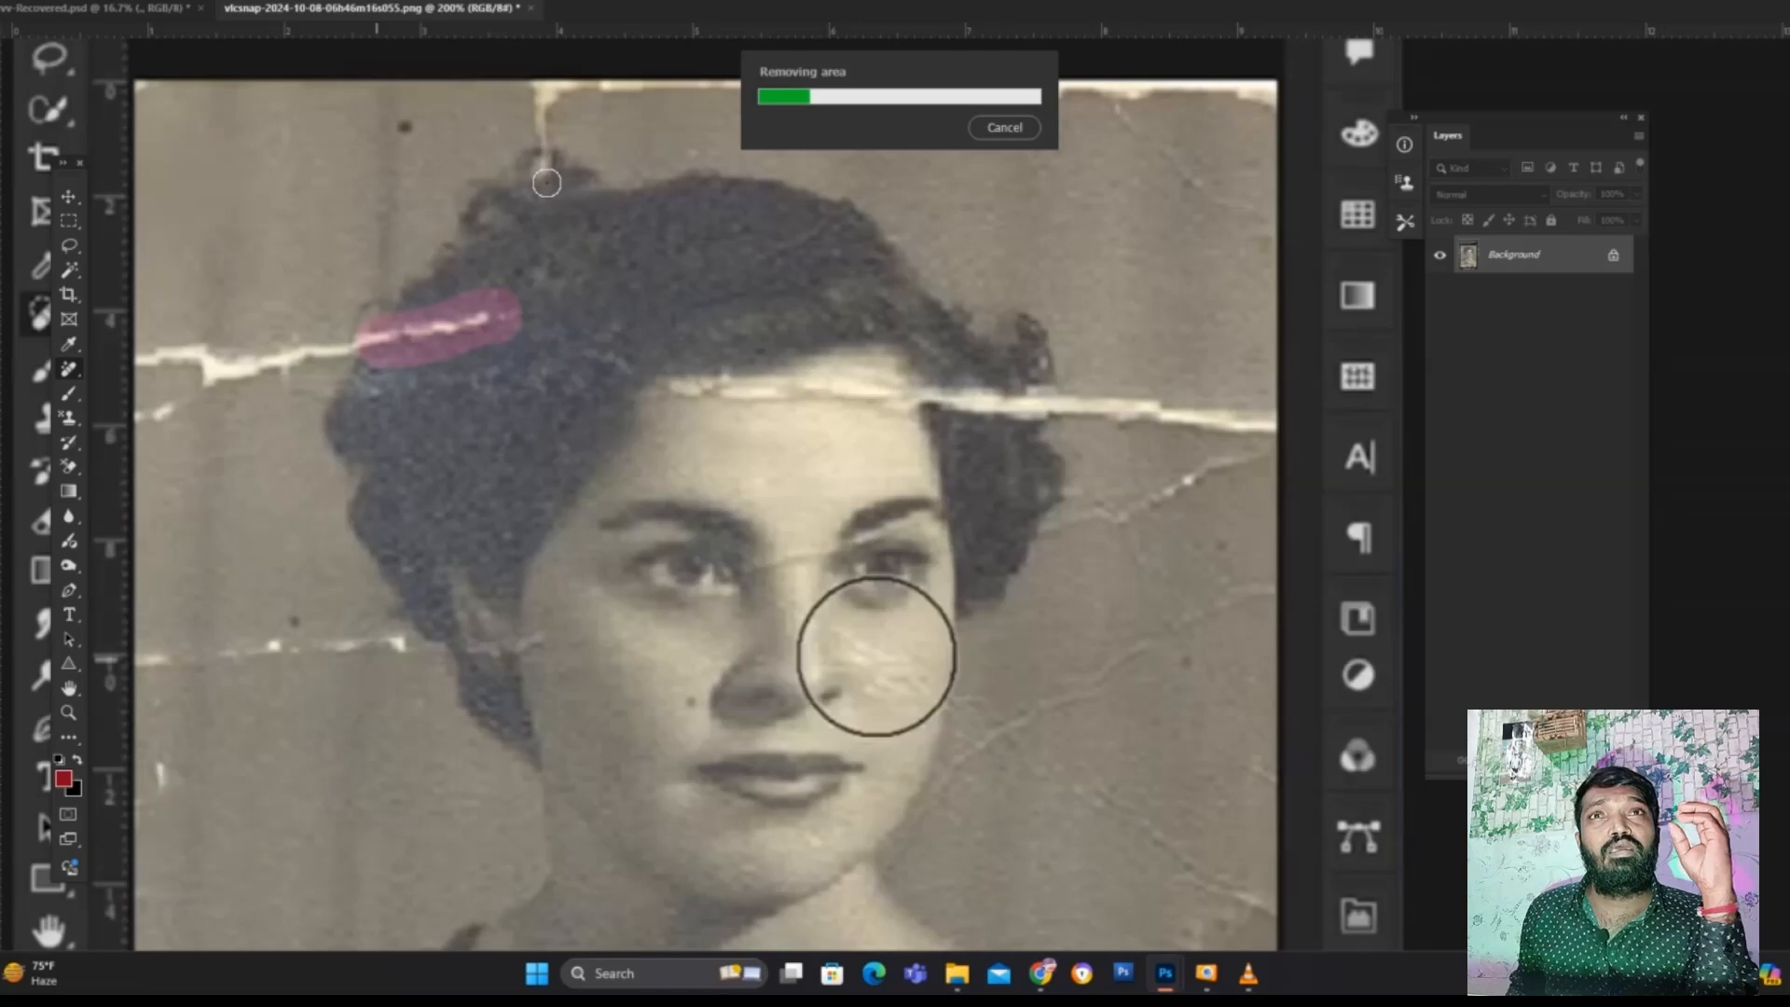
pyautogui.moveTo(546, 200); pyautogui.dragTo(537, 142)
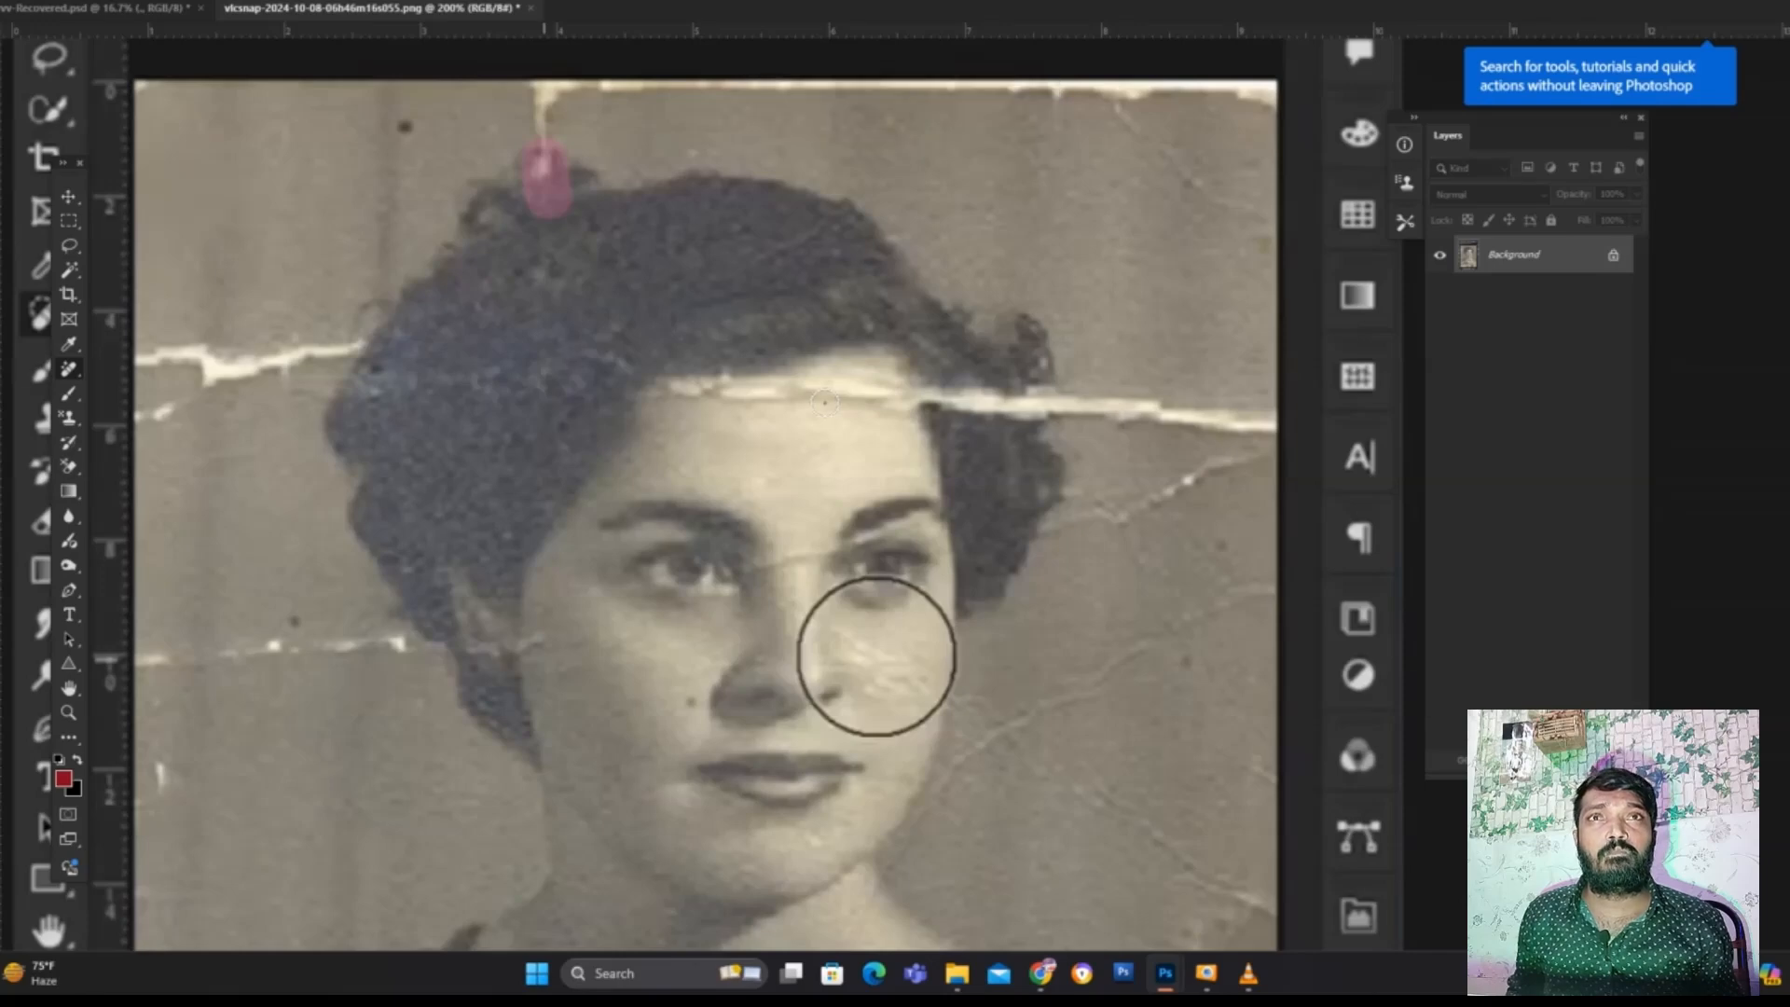
# Remove the horizontal white crack across the forehead and the start of its continuation through the hair on the right.
pyautogui.moveTo(816, 395)
pyautogui.mouseDown()
pyautogui.moveTo(877, 385)
pyautogui.moveTo(662, 380)
pyautogui.mouseUp()
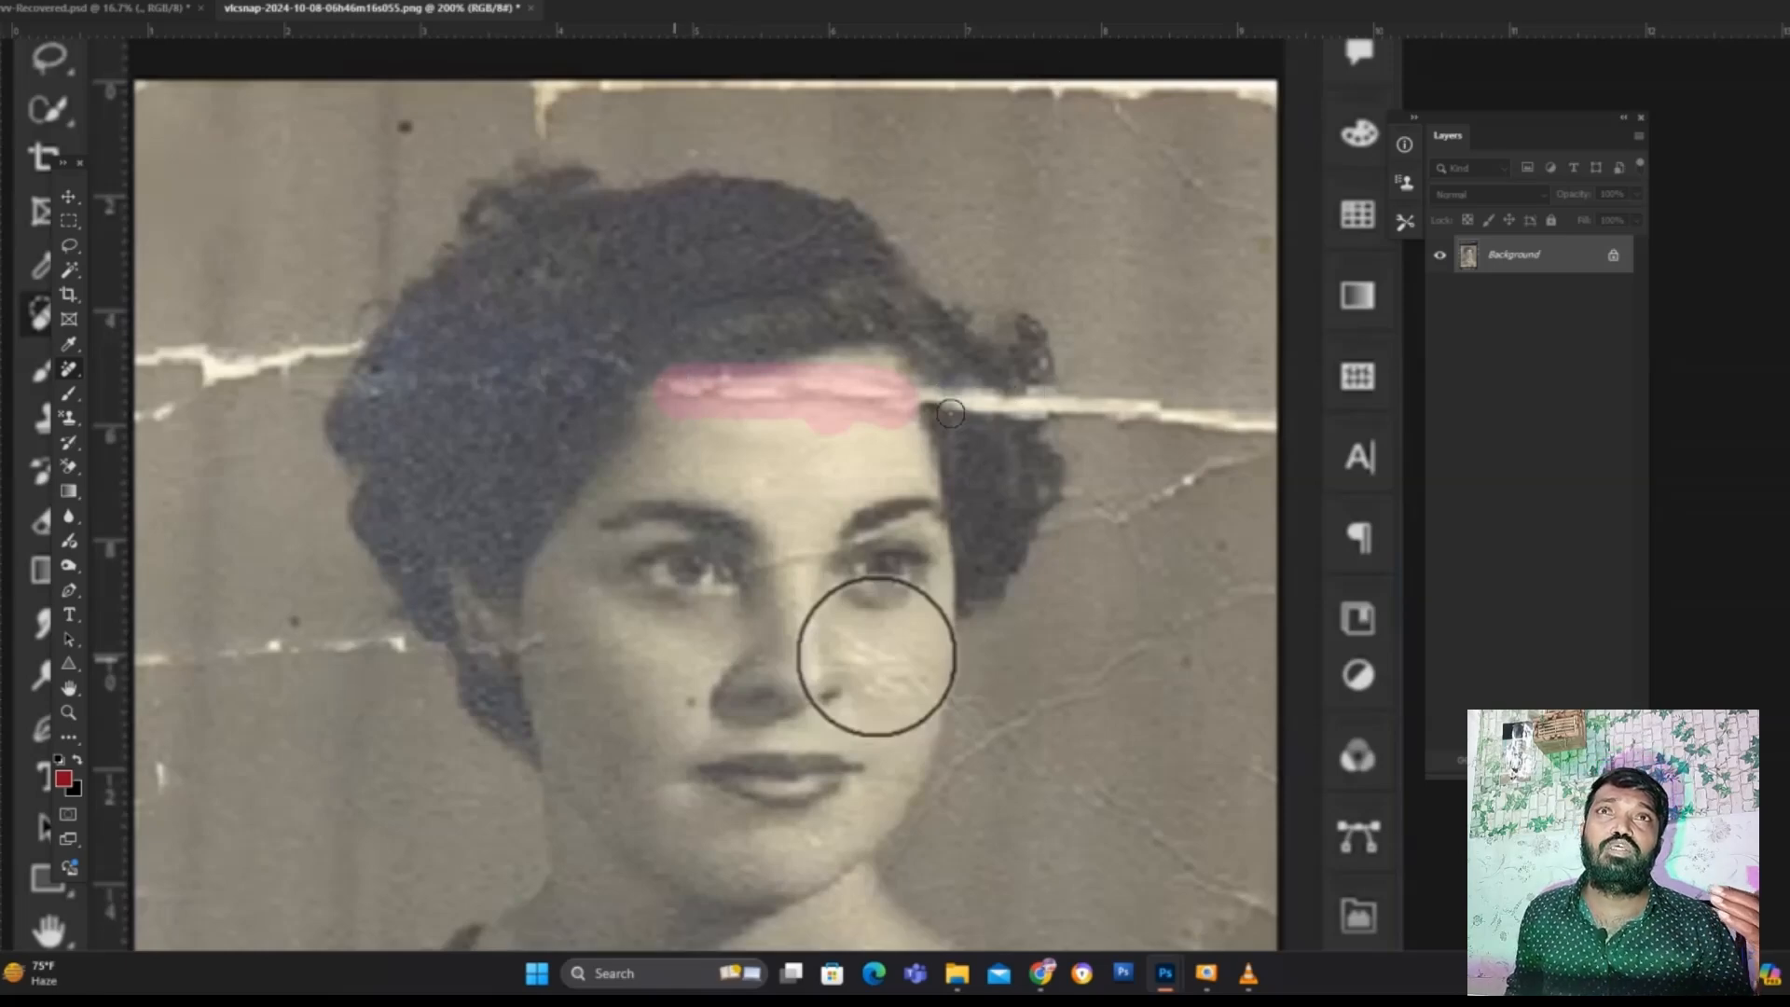
pyautogui.moveTo(931, 404)
pyautogui.mouseDown()
pyautogui.moveTo(927, 378)
pyautogui.moveTo(976, 406)
pyautogui.moveTo(1016, 387)
pyautogui.moveTo(1036, 468)
pyautogui.mouseUp()
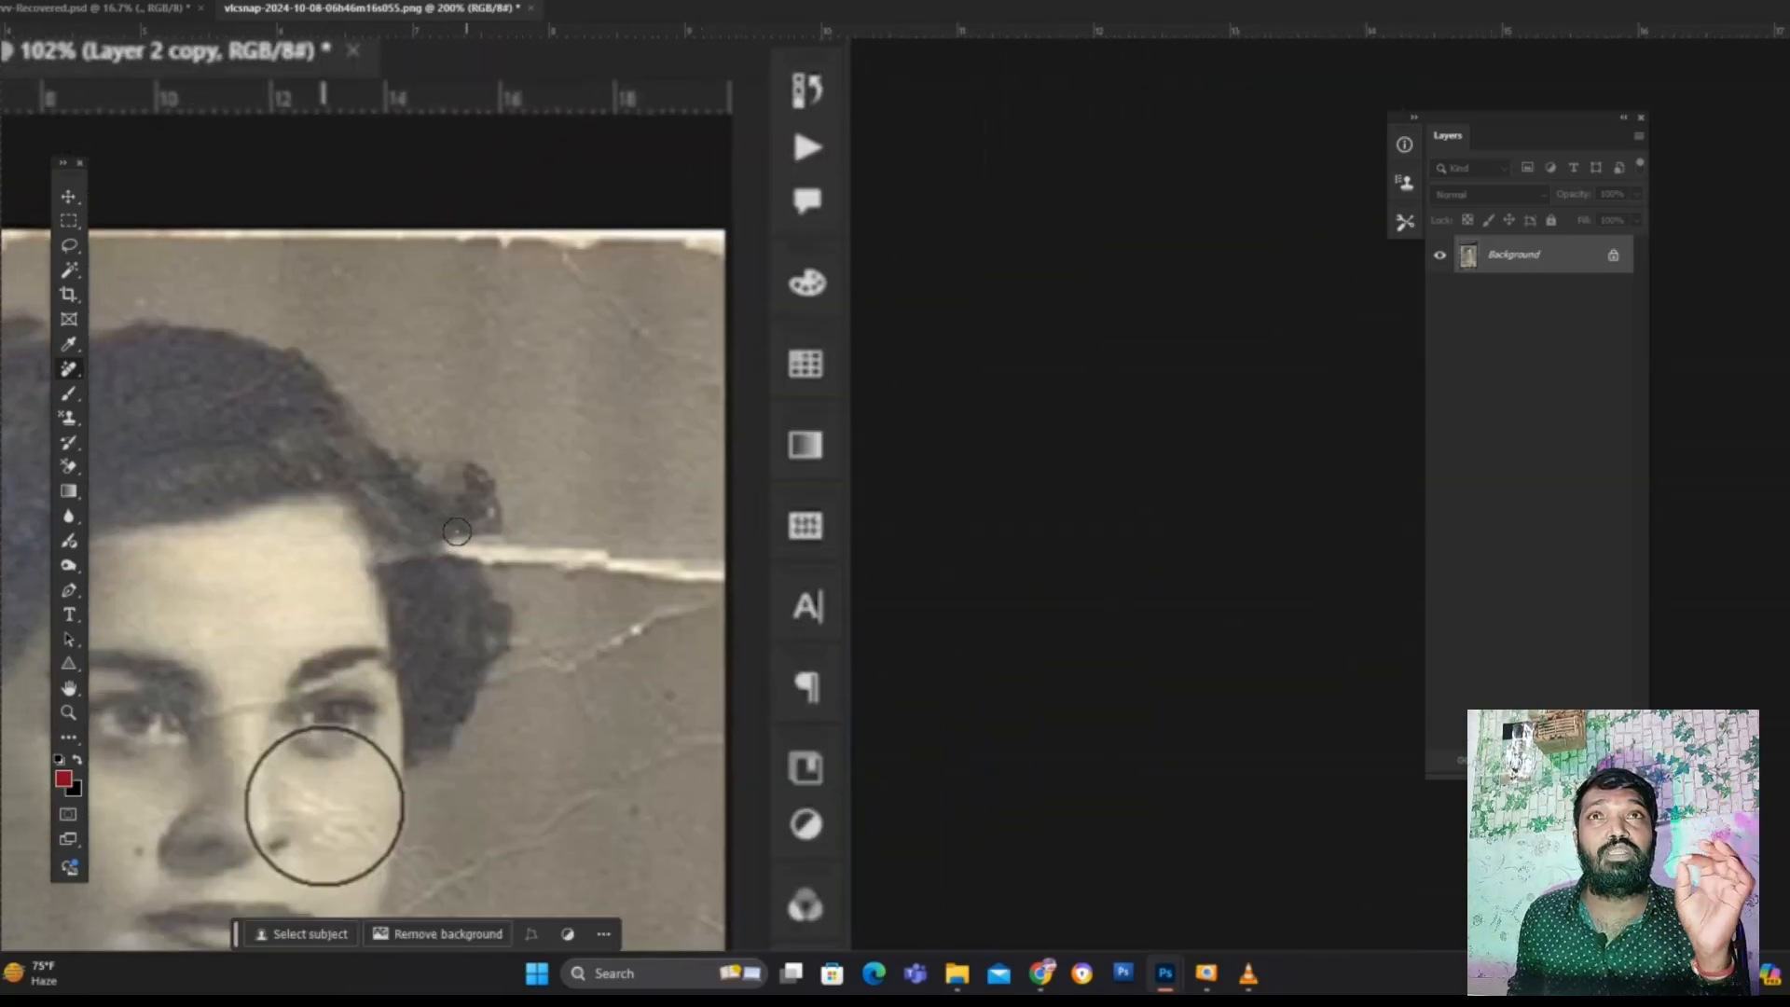
pyautogui.moveTo(457, 531)
pyautogui.mouseDown()
pyautogui.moveTo(476, 578)
pyautogui.moveTo(454, 549)
pyautogui.mouseUp()
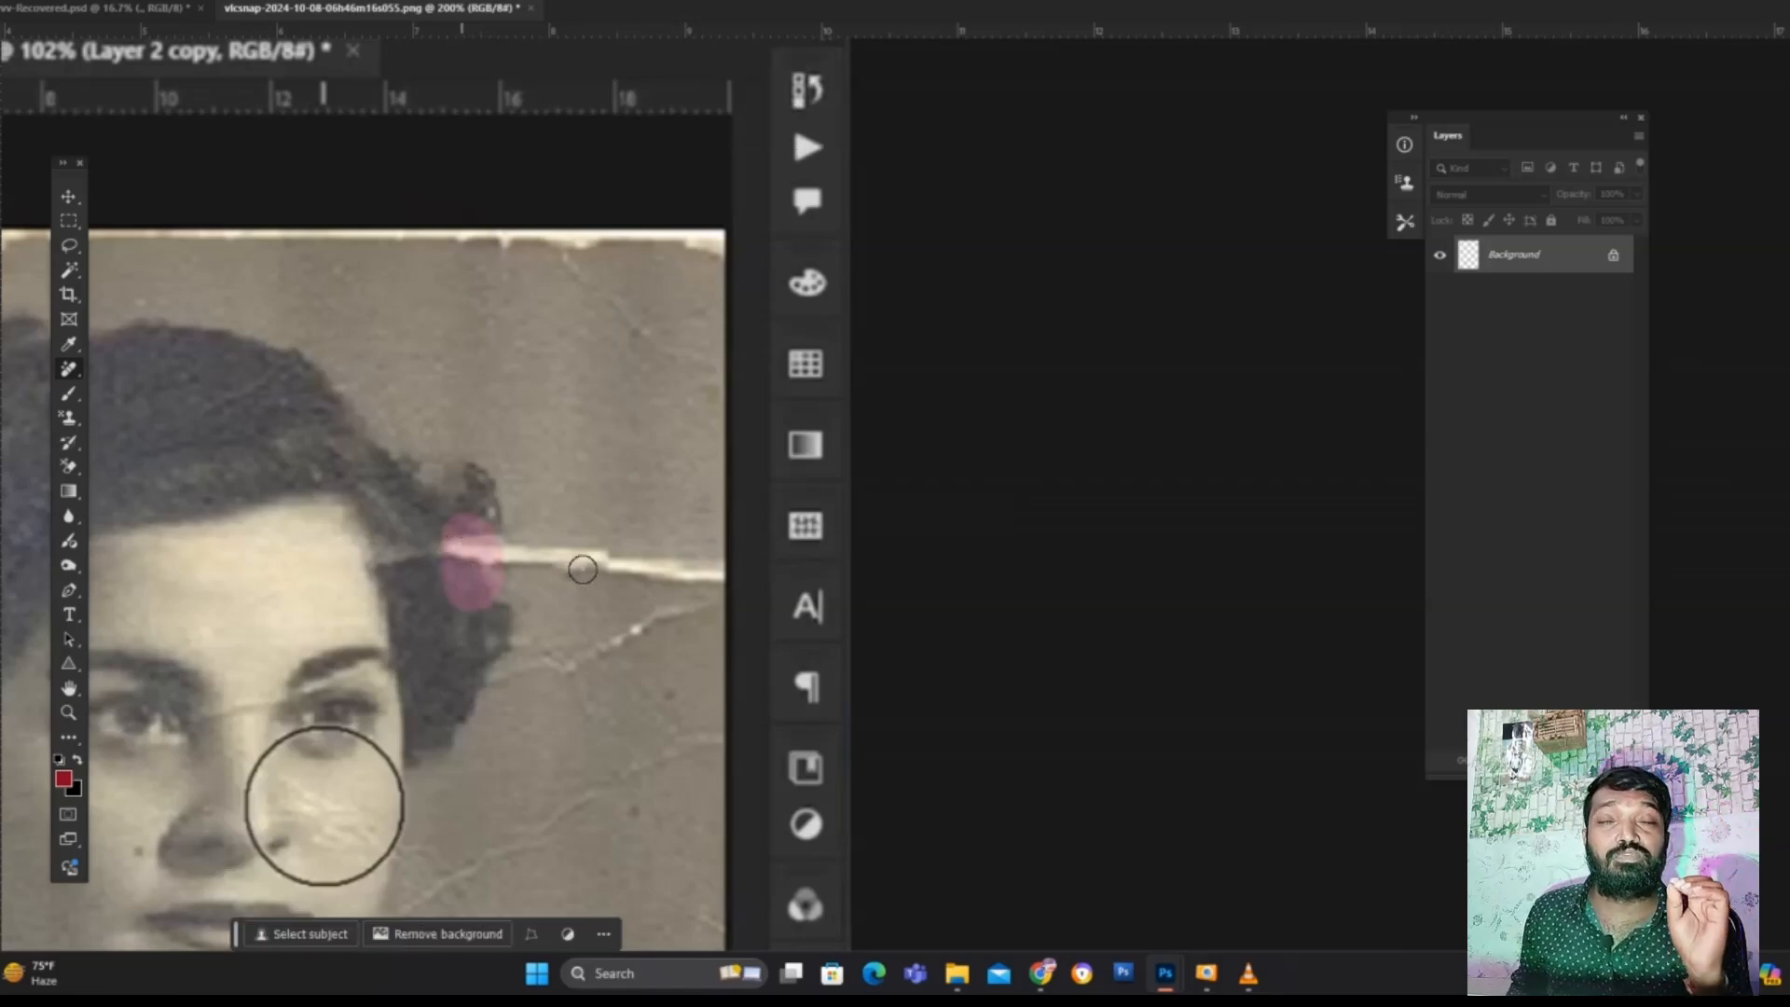
# Remove the small dark spot on the woman's cheek to the left of the nose.
pyautogui.moveTo(479, 663); pyautogui.dragTo(822, 407)
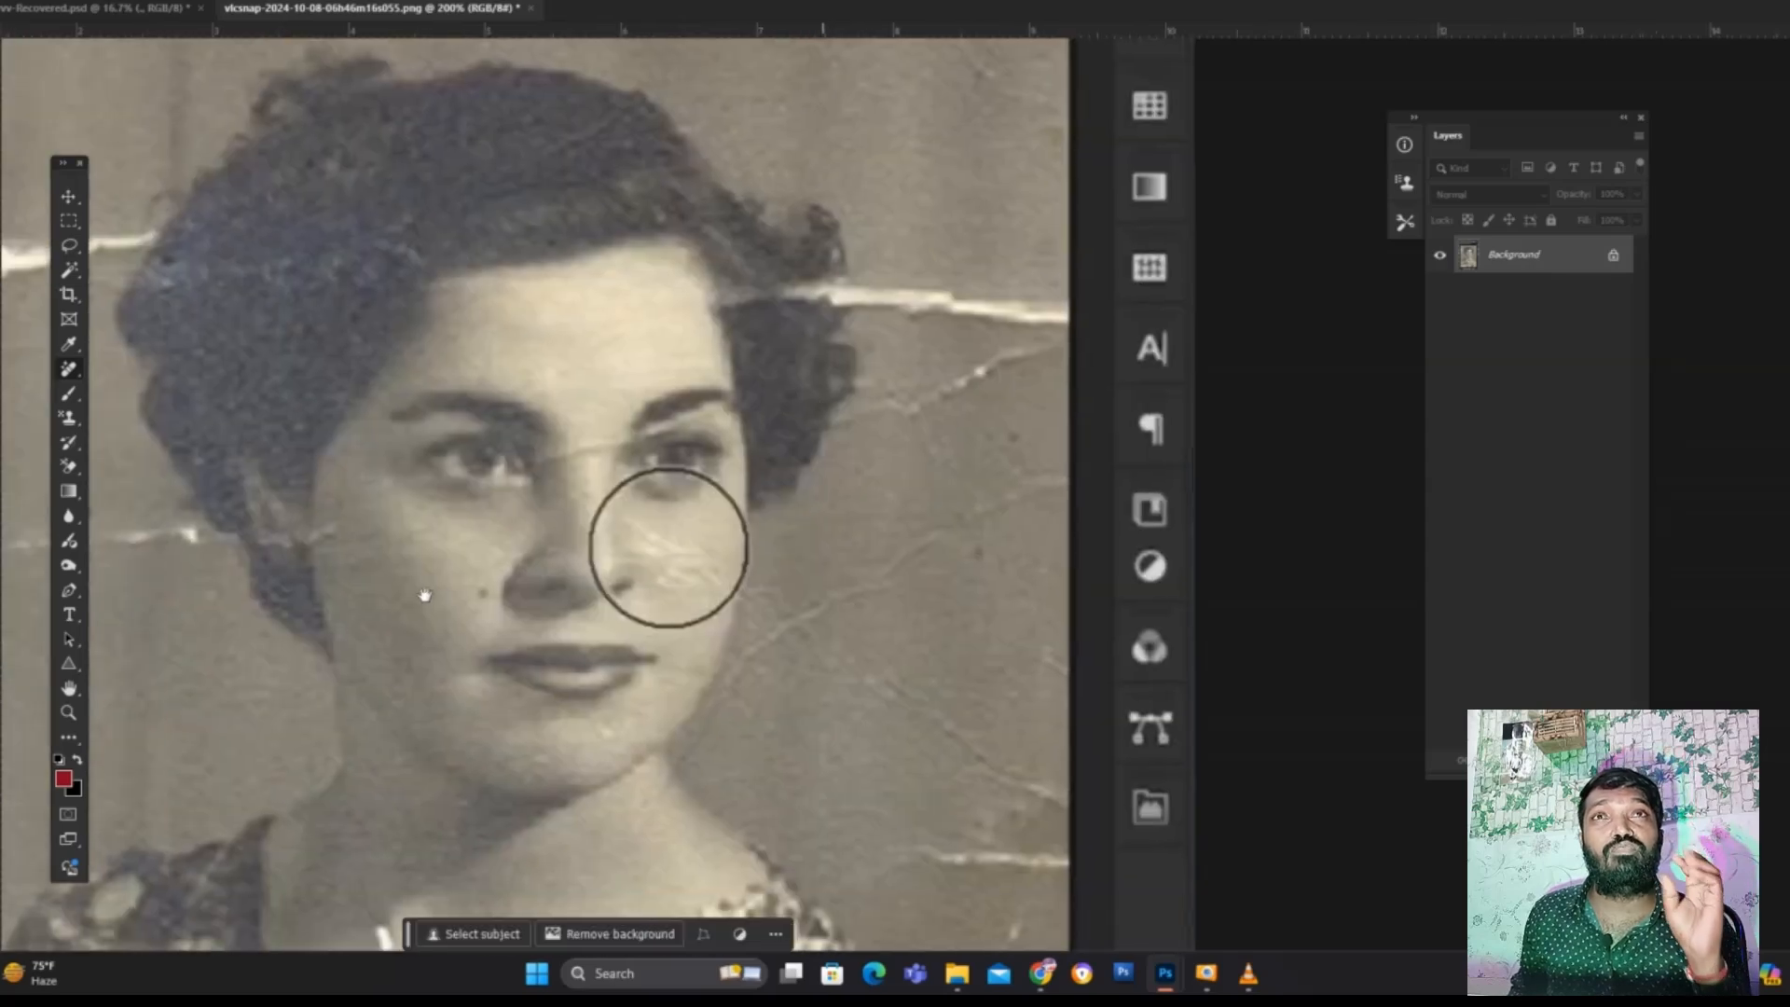
pyautogui.moveTo(466, 583); pyautogui.dragTo(459, 583)
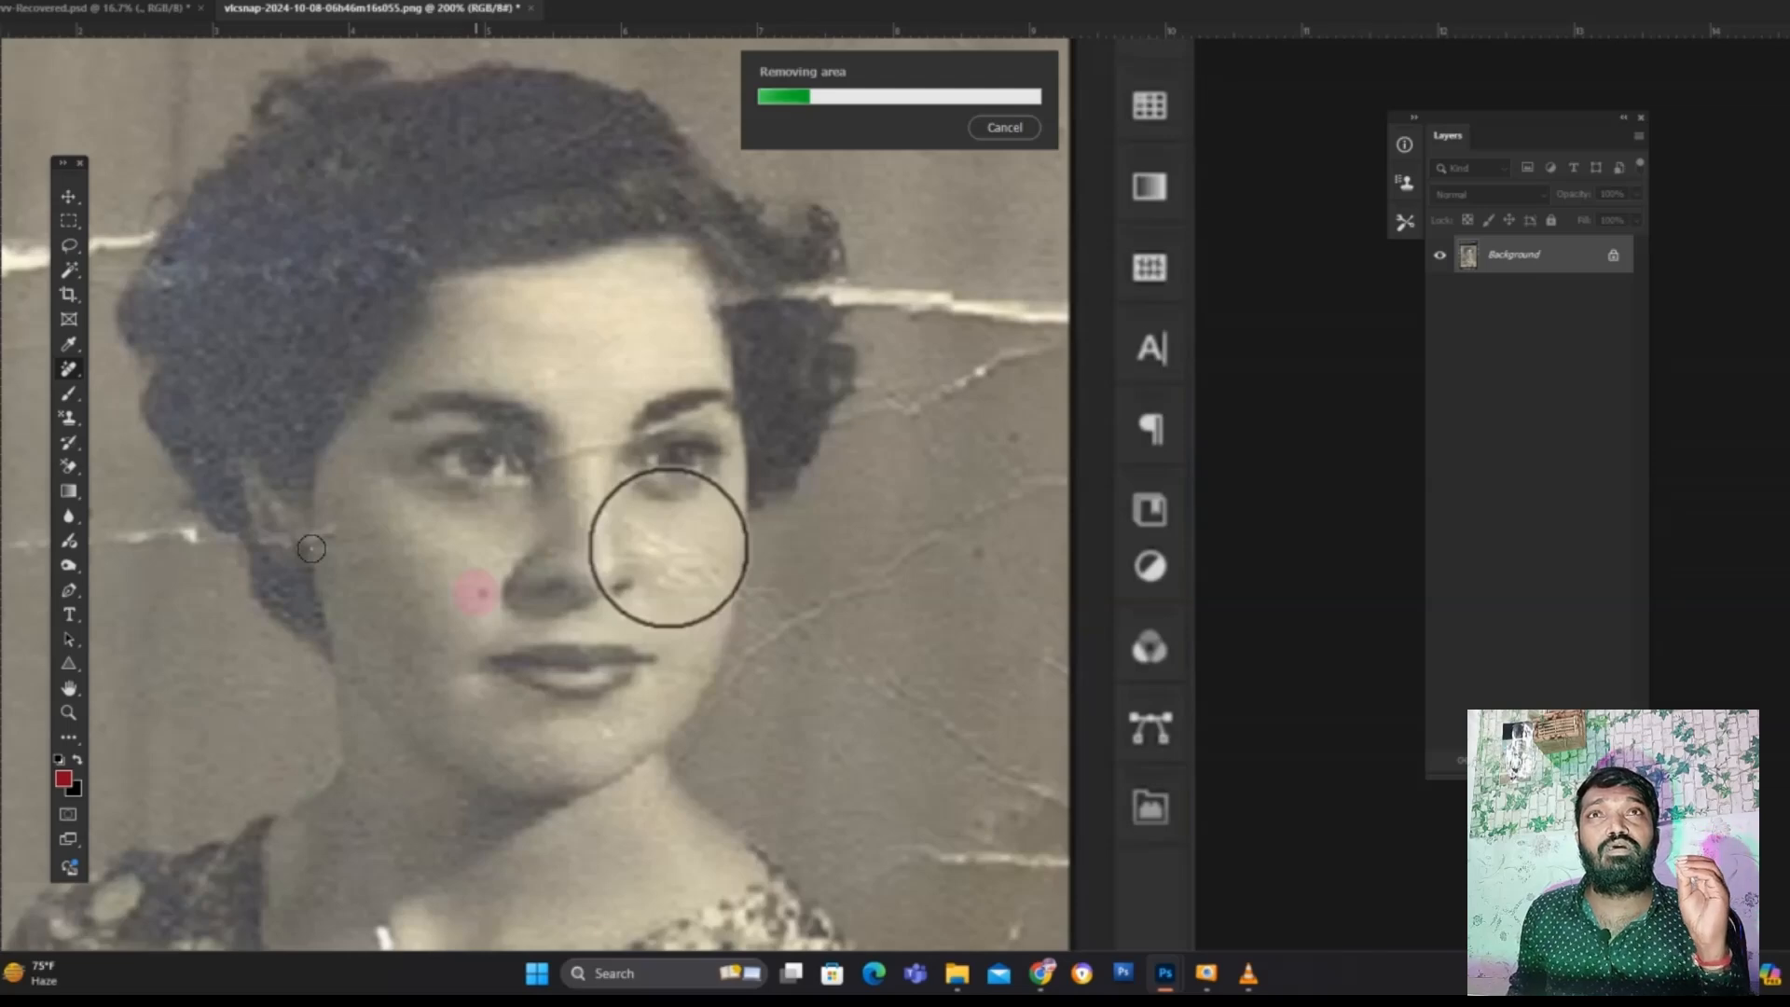
pyautogui.moveTo(317, 623); pyautogui.dragTo(646, 695)
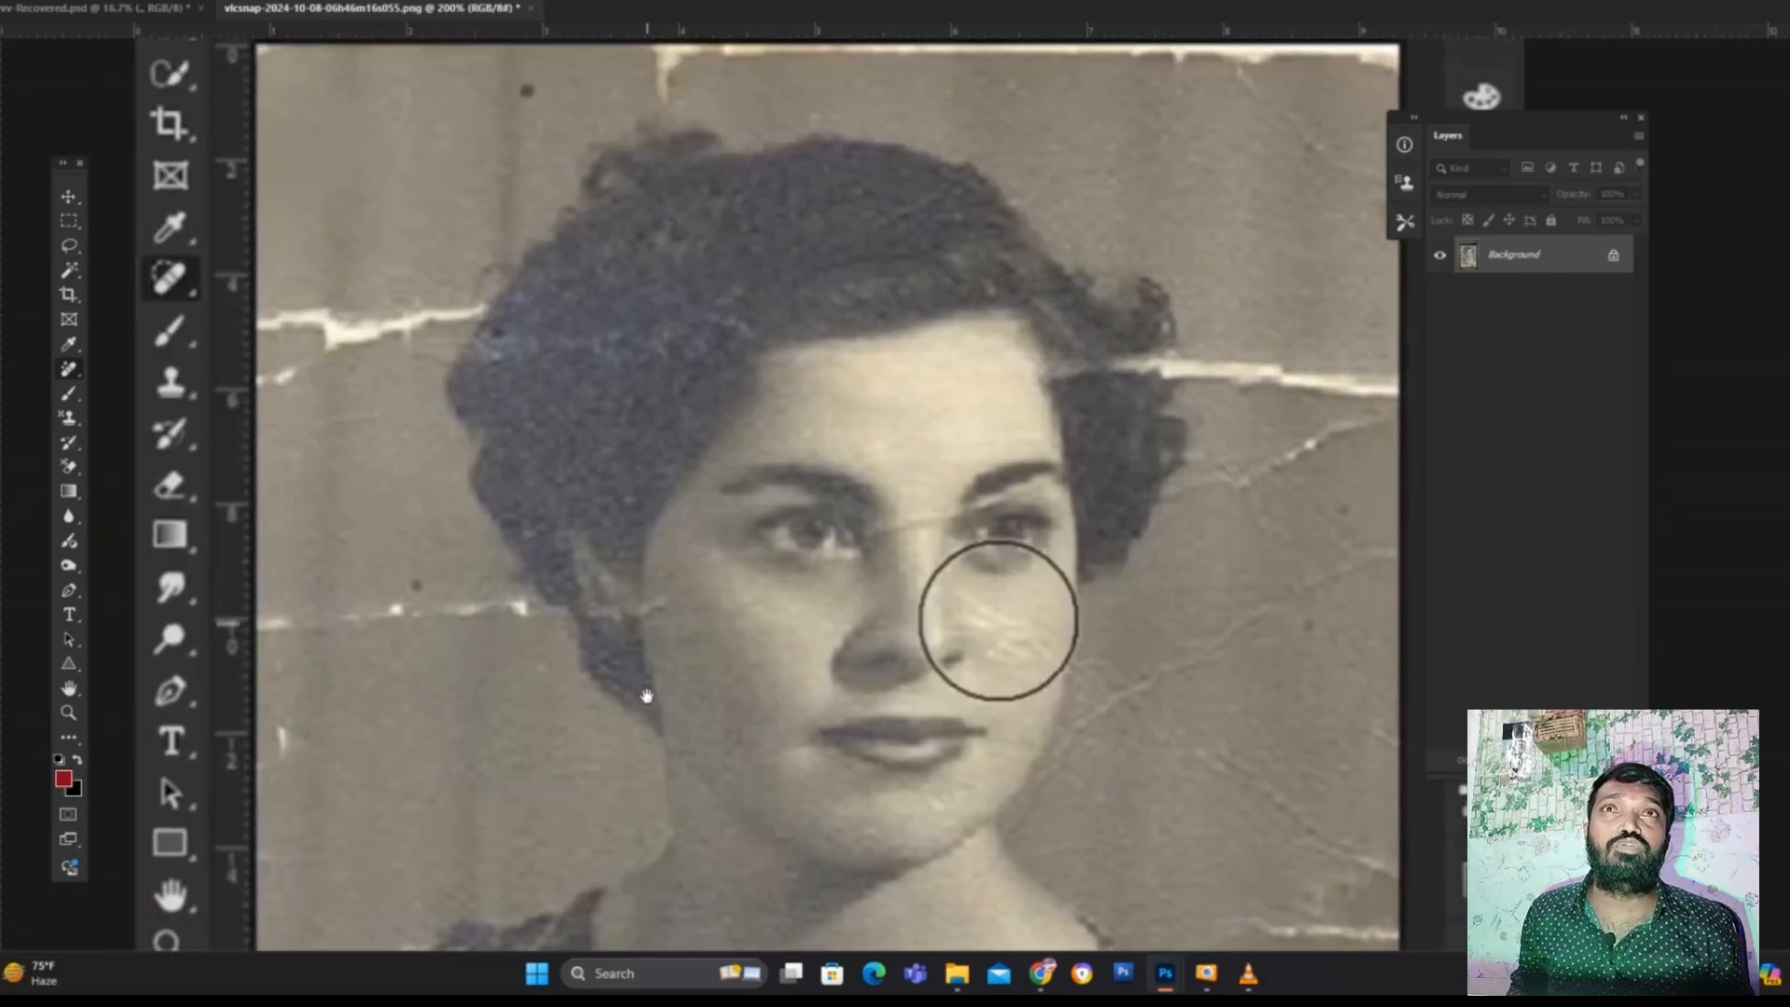
# Erase the black circle outline over the right cheek, nose edge and lower eye piece by piece with the Remove tool.
pyautogui.moveTo(844, 642); pyautogui.dragTo(687, 596)
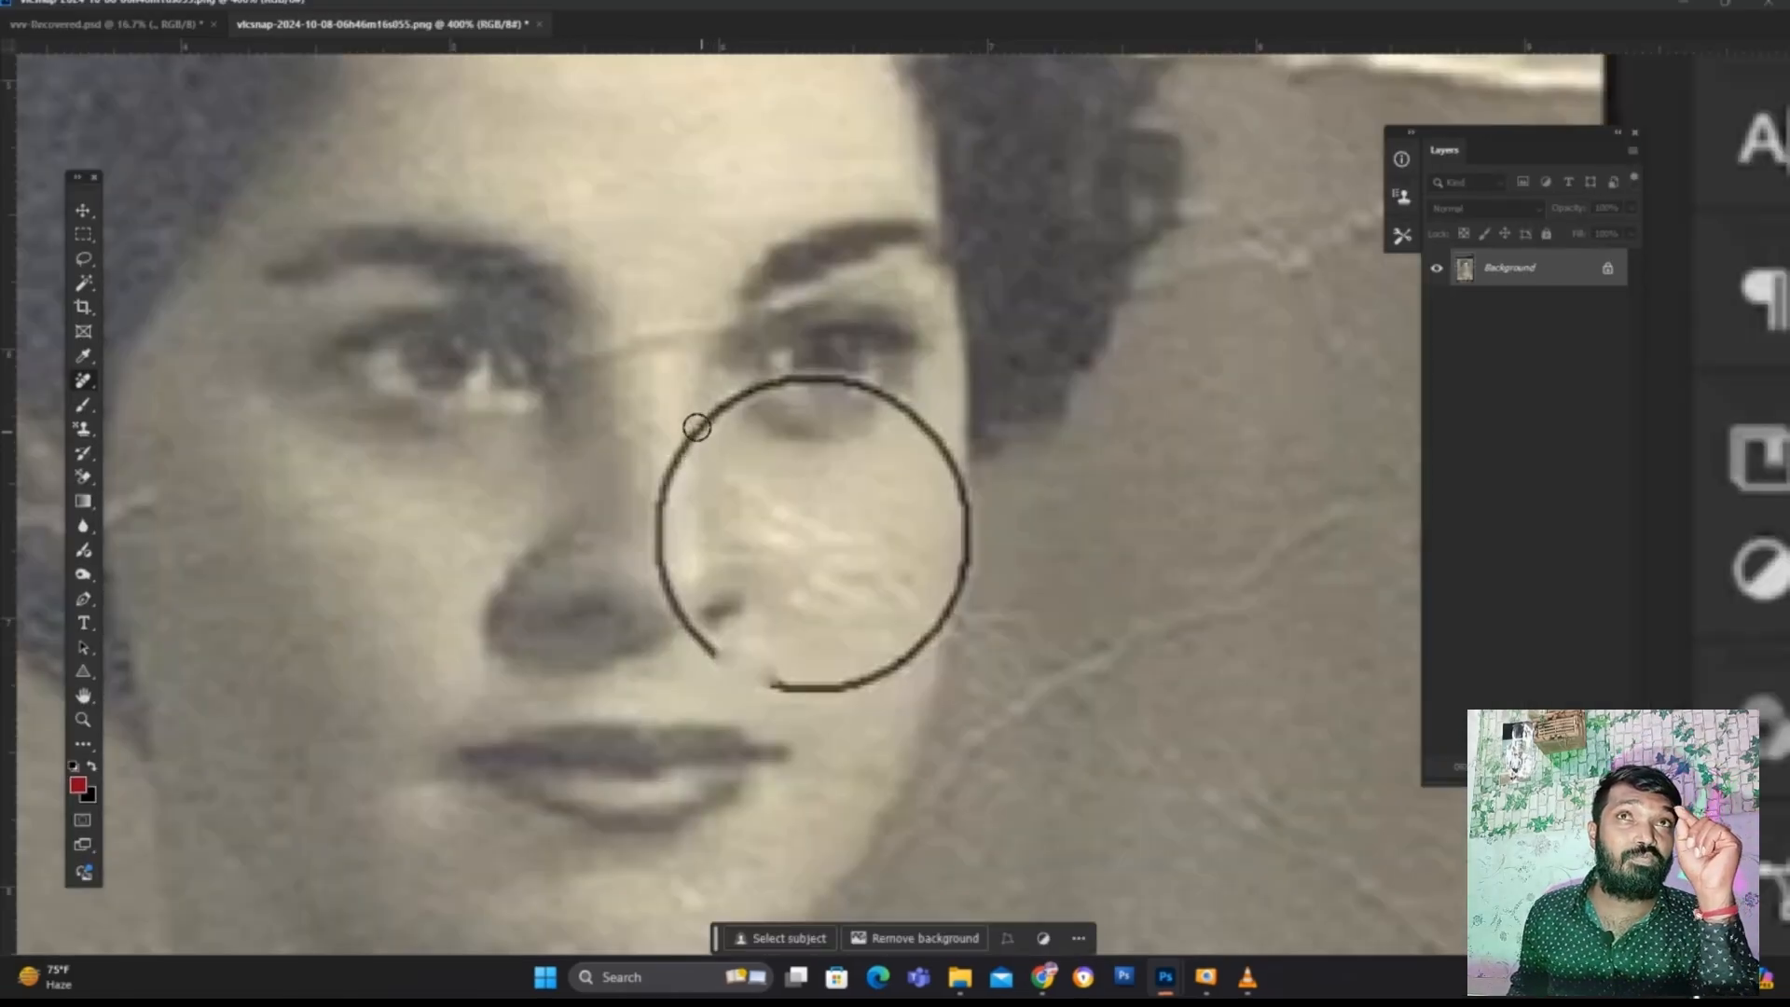
pyautogui.moveTo(696, 427)
pyautogui.mouseDown()
pyautogui.moveTo(651, 503)
pyautogui.moveTo(673, 570)
pyautogui.mouseUp()
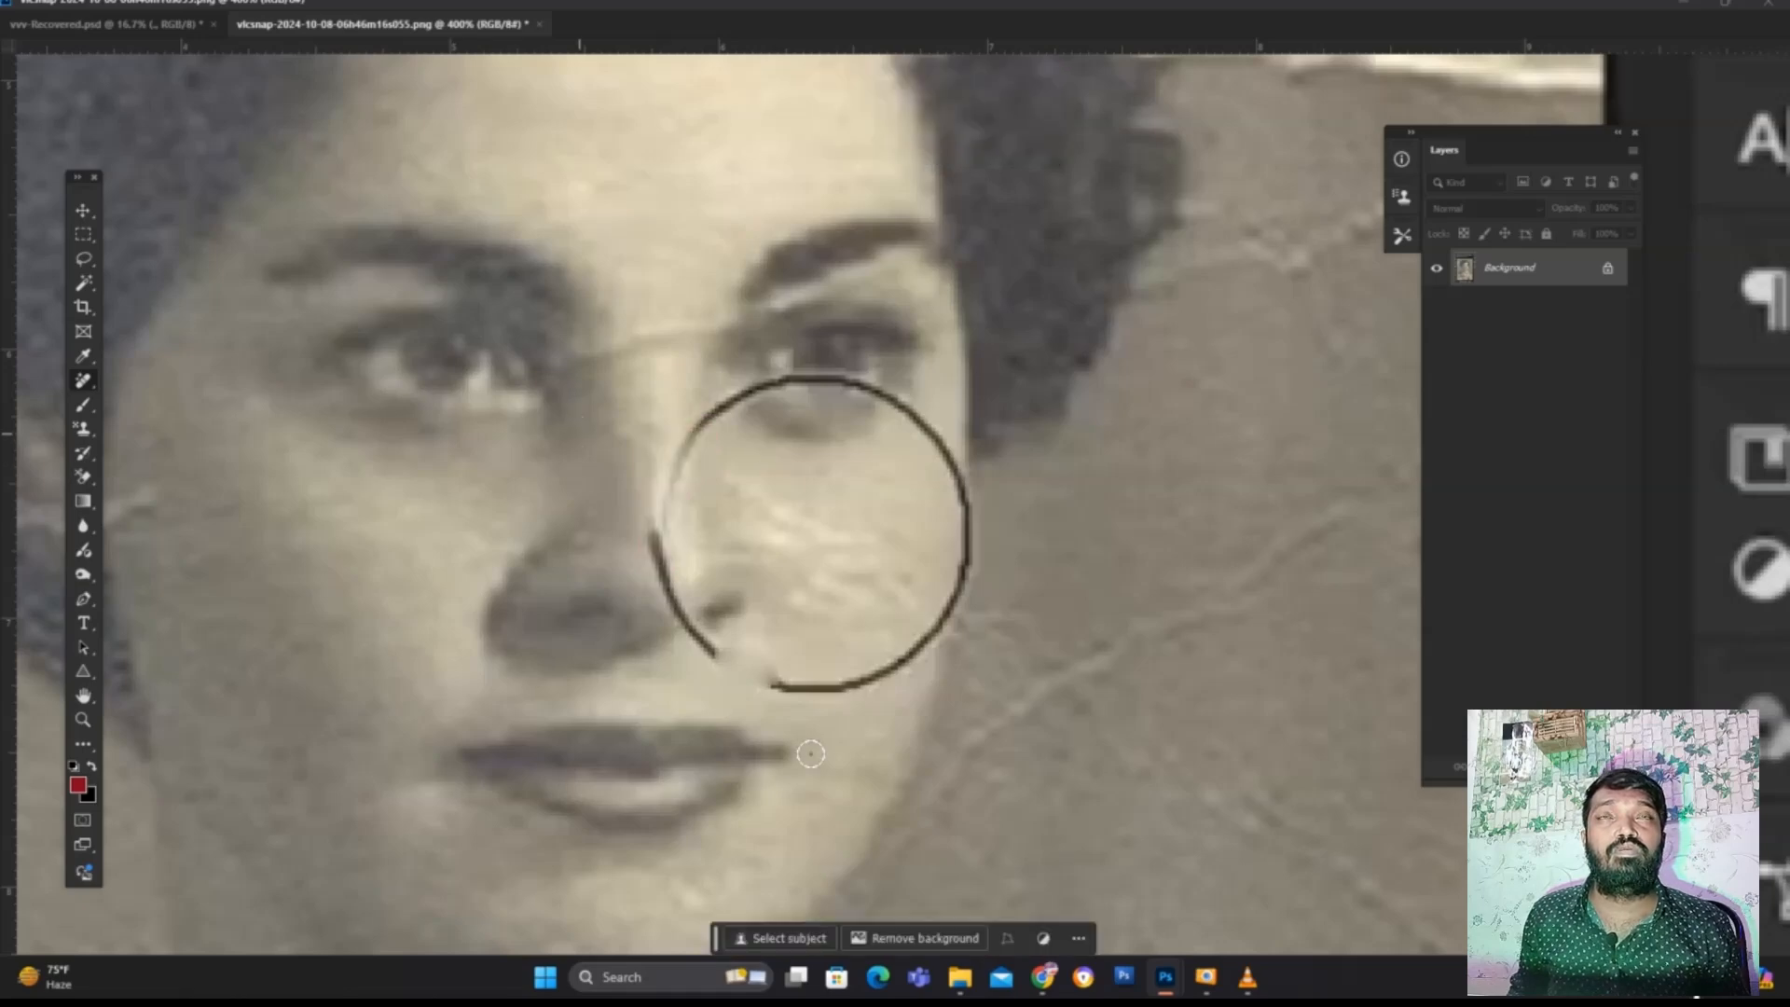
pyautogui.moveTo(751, 668)
pyautogui.mouseDown()
pyautogui.moveTo(835, 681)
pyautogui.moveTo(941, 610)
pyautogui.mouseUp()
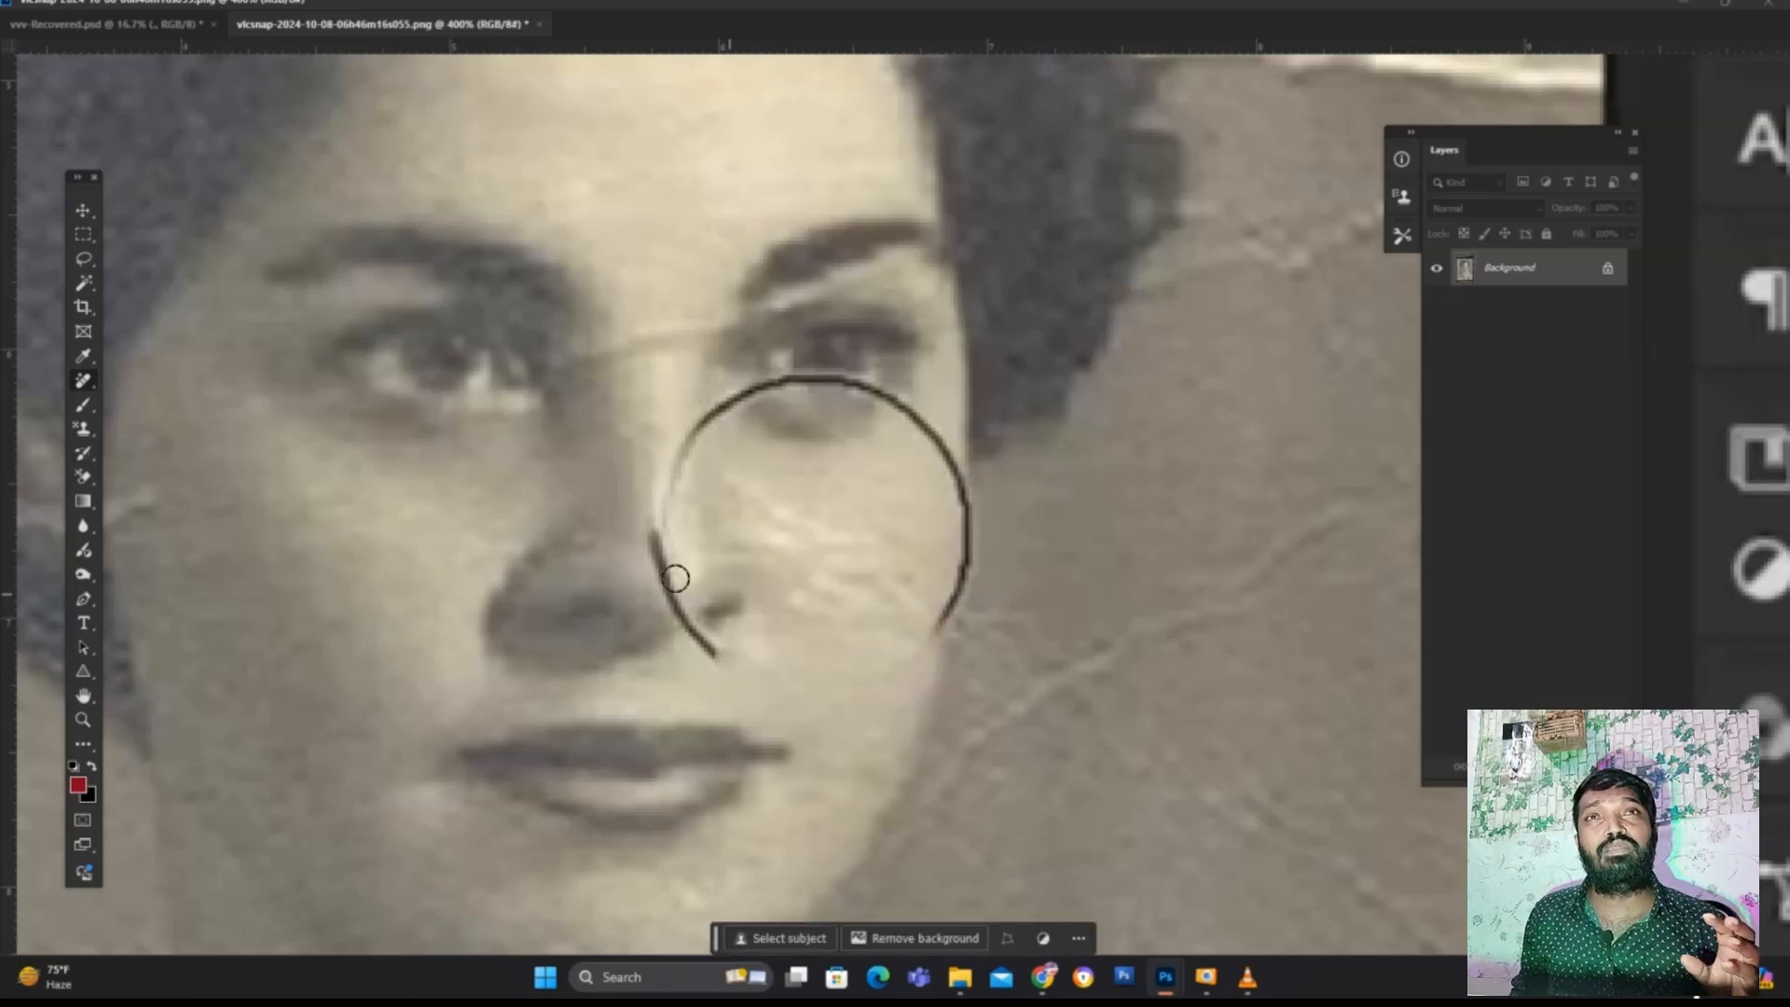
pyautogui.moveTo(647, 503)
pyautogui.mouseDown()
pyautogui.moveTo(664, 595)
pyautogui.moveTo(743, 663)
pyautogui.mouseUp()
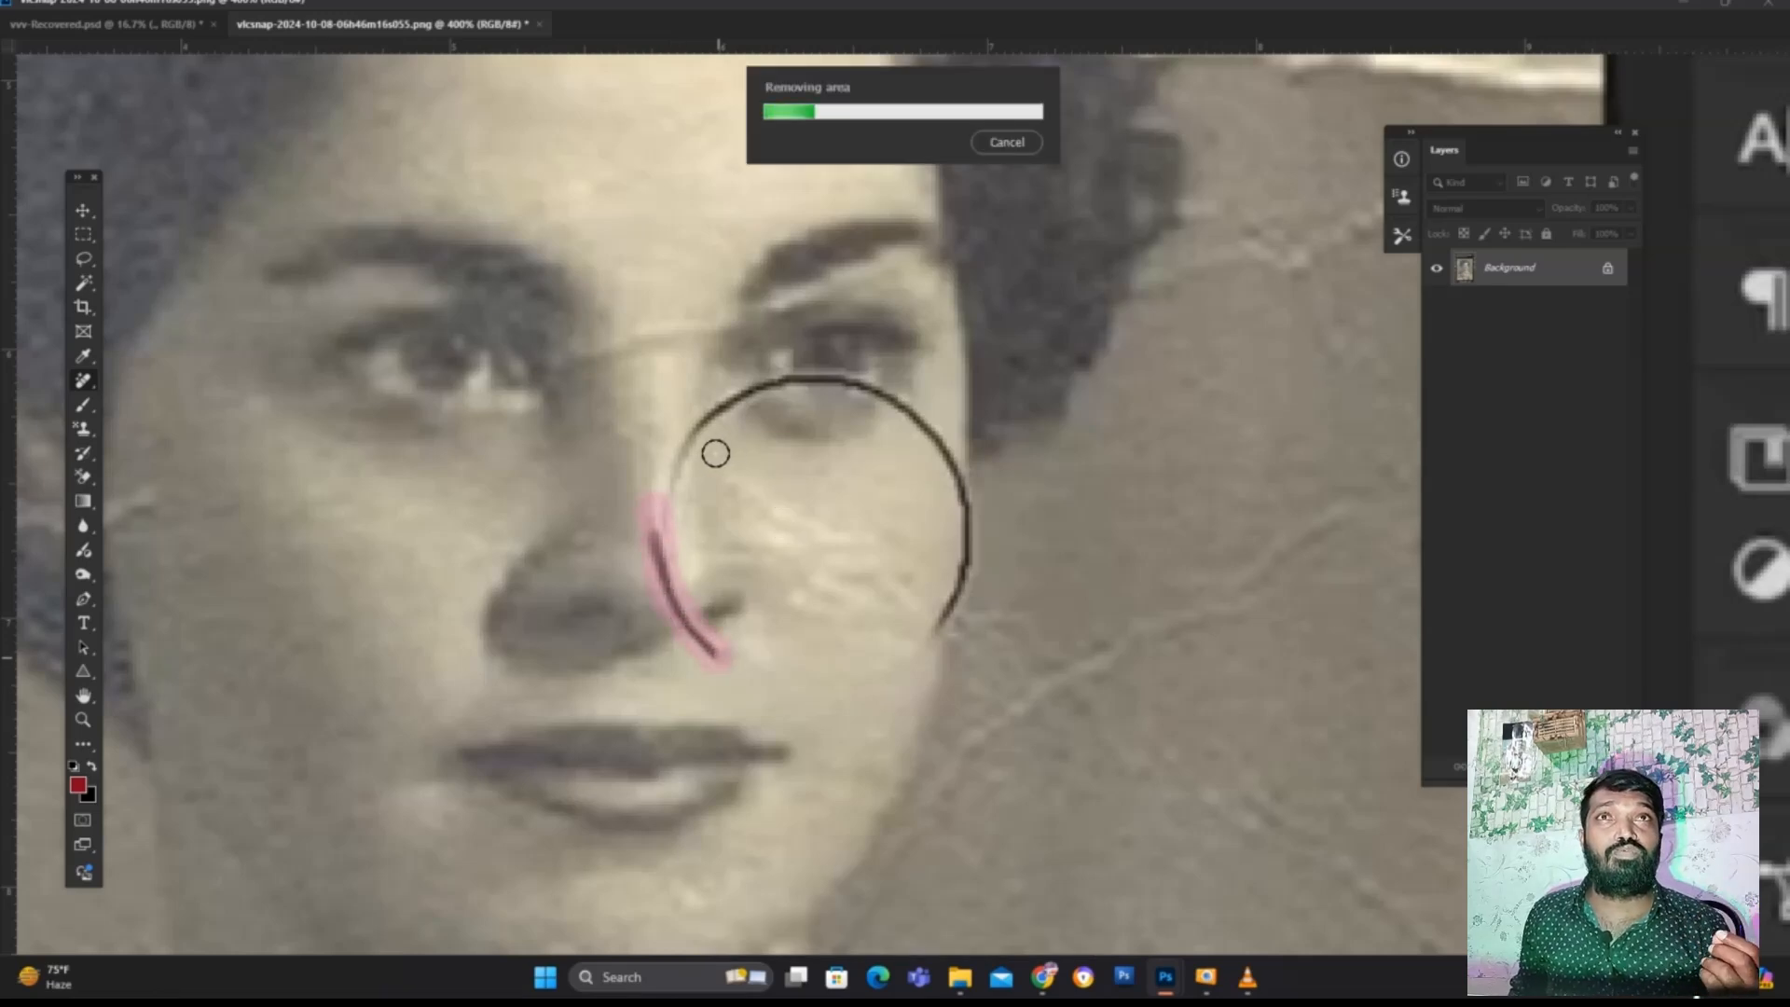
pyautogui.moveTo(668, 509)
pyautogui.mouseDown()
pyautogui.moveTo(675, 459)
pyautogui.moveTo(753, 388)
pyautogui.mouseUp()
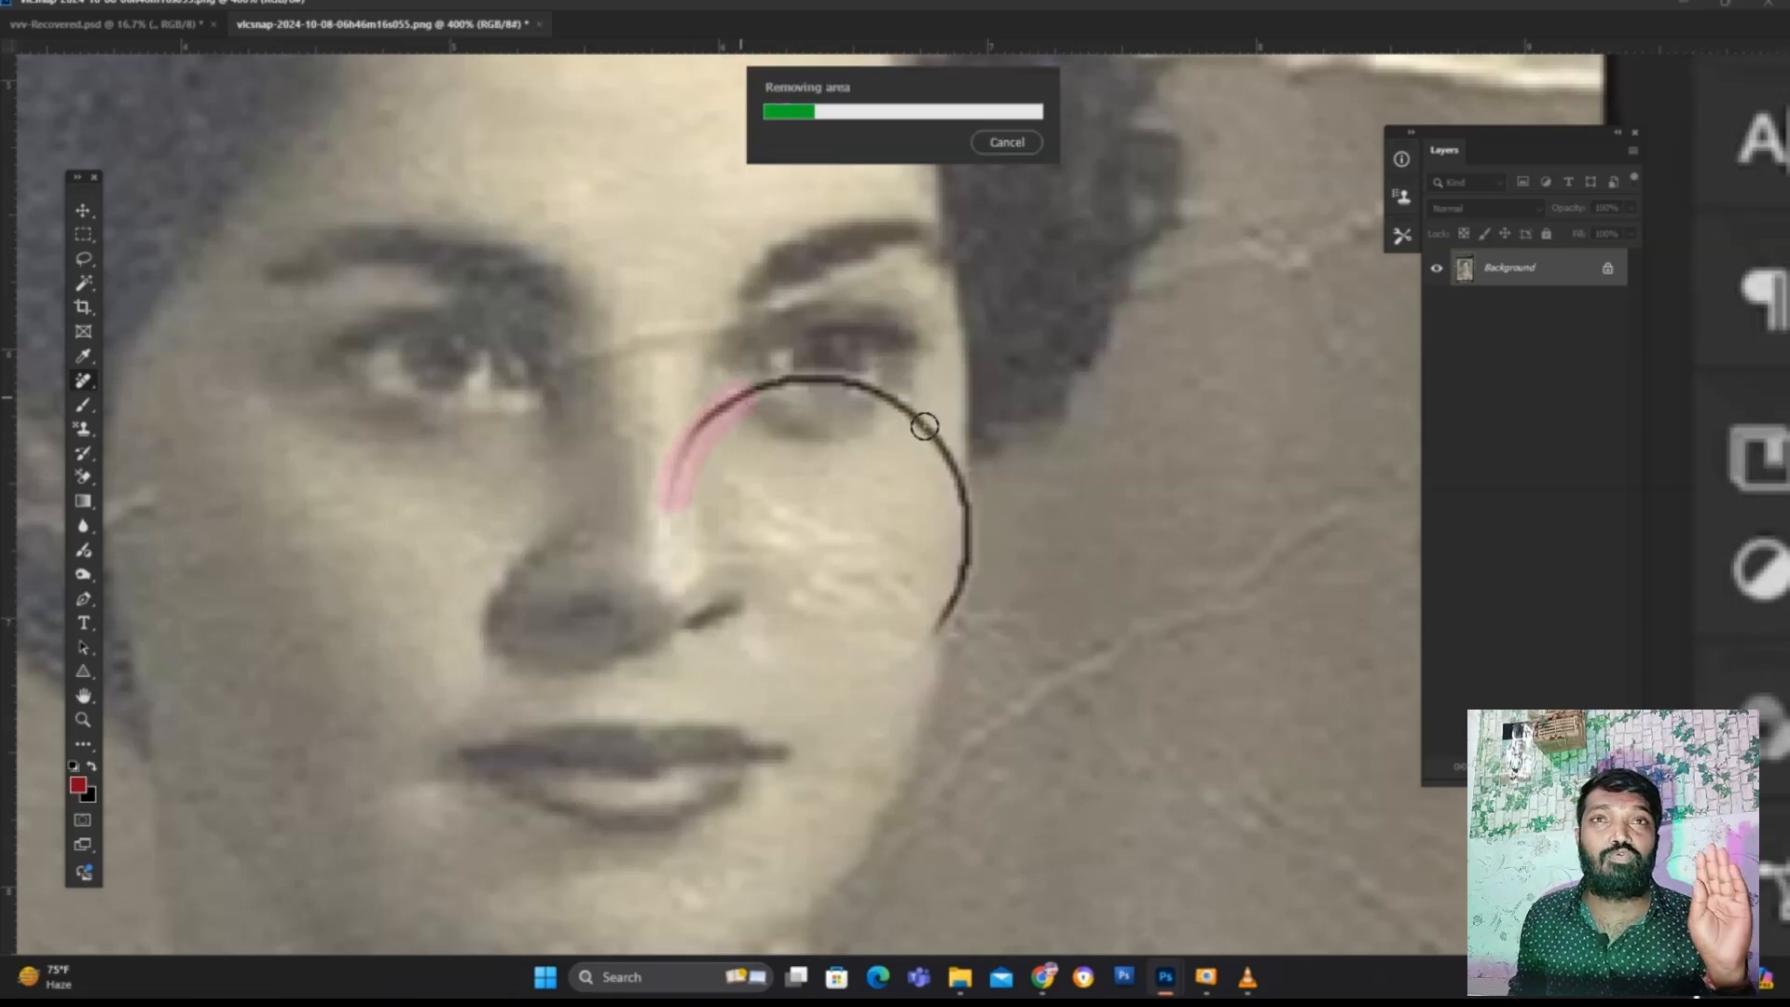
pyautogui.moveTo(931, 438)
pyautogui.mouseDown()
pyautogui.moveTo(957, 549)
pyautogui.moveTo(932, 629)
pyautogui.mouseUp()
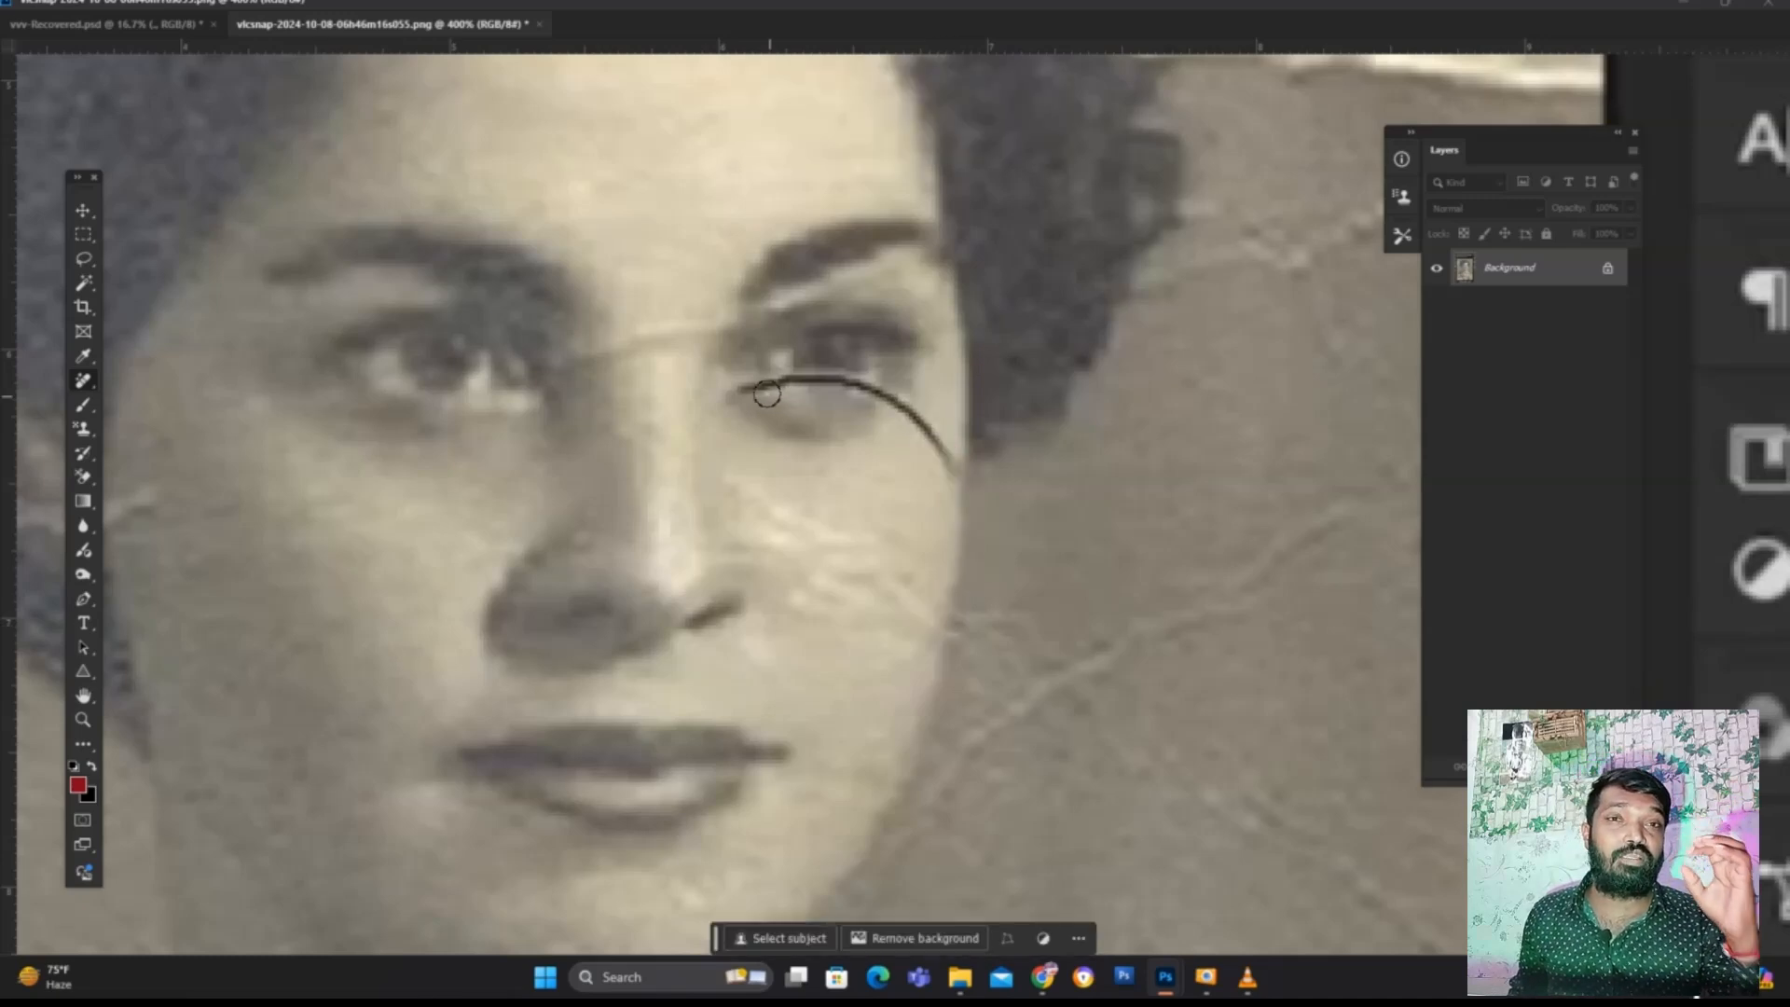
pyautogui.moveTo(727, 392)
pyautogui.mouseDown()
pyautogui.moveTo(821, 382)
pyautogui.moveTo(931, 442)
pyautogui.moveTo(951, 475)
pyautogui.mouseUp()
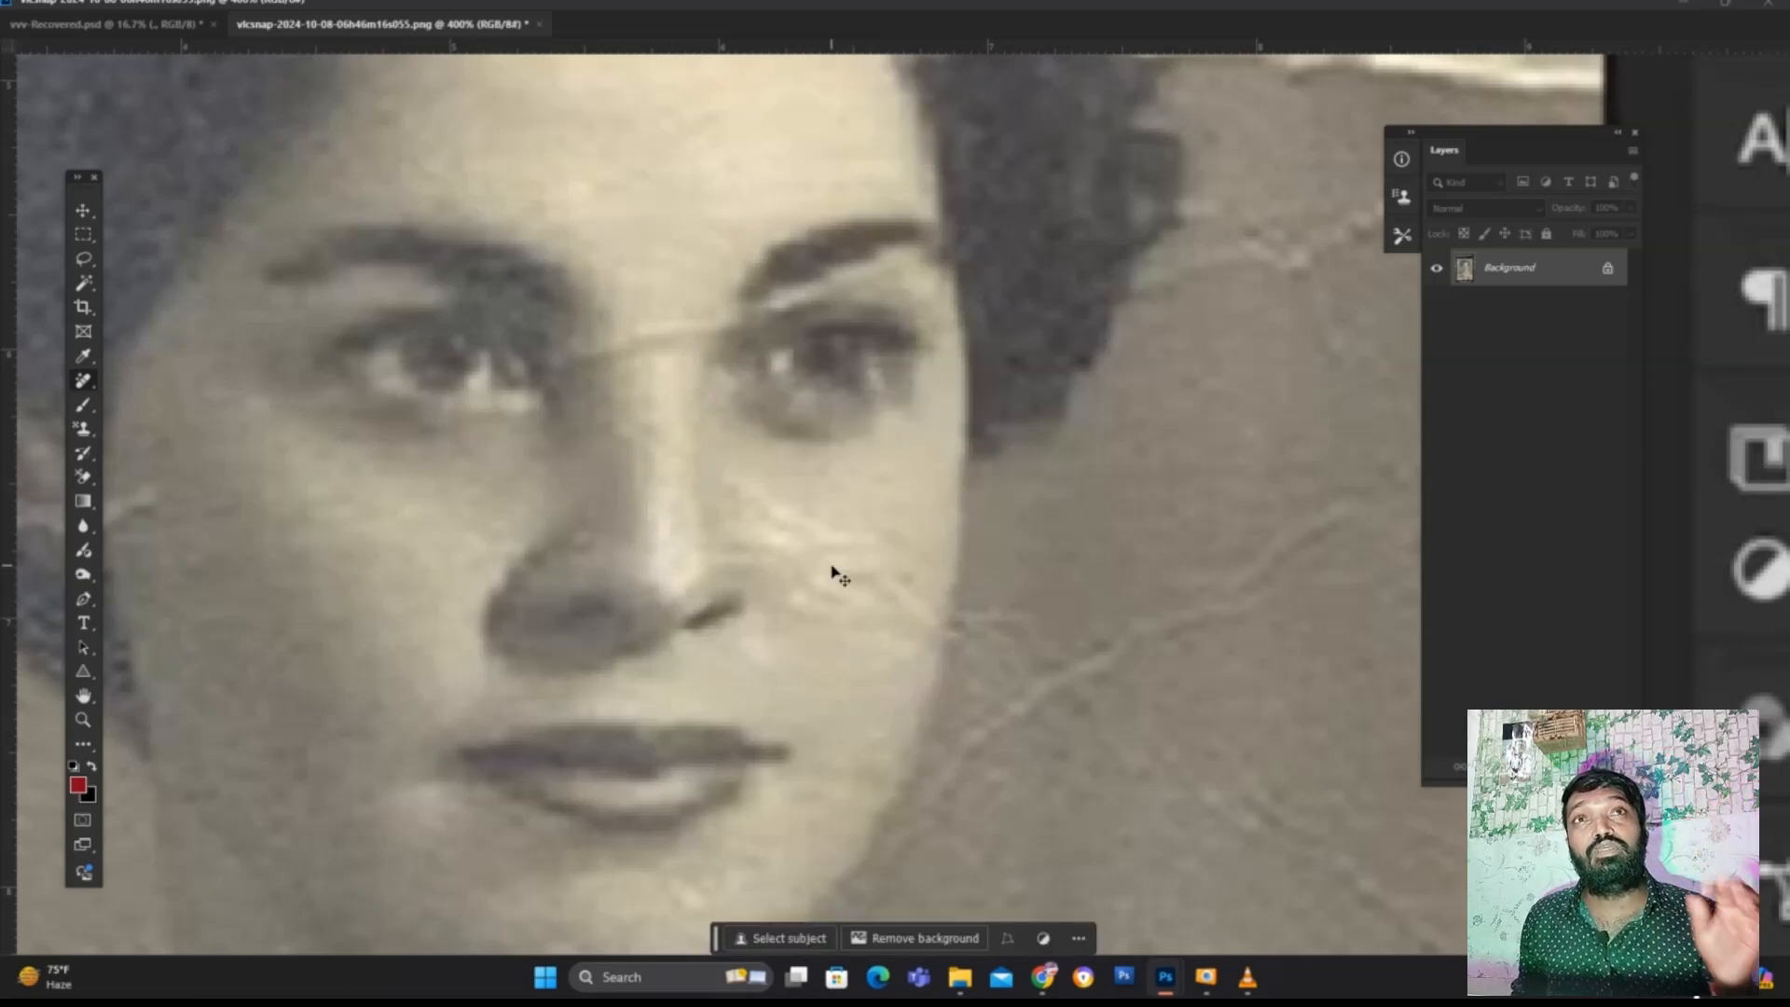
# Remove the thin crease running across the bridge of the nose between the eyes with the Remove tool.
pyautogui.hotkey('ctrl', '-')
pyautogui.hotkey('ctrl', '-')
pyautogui.press('z')
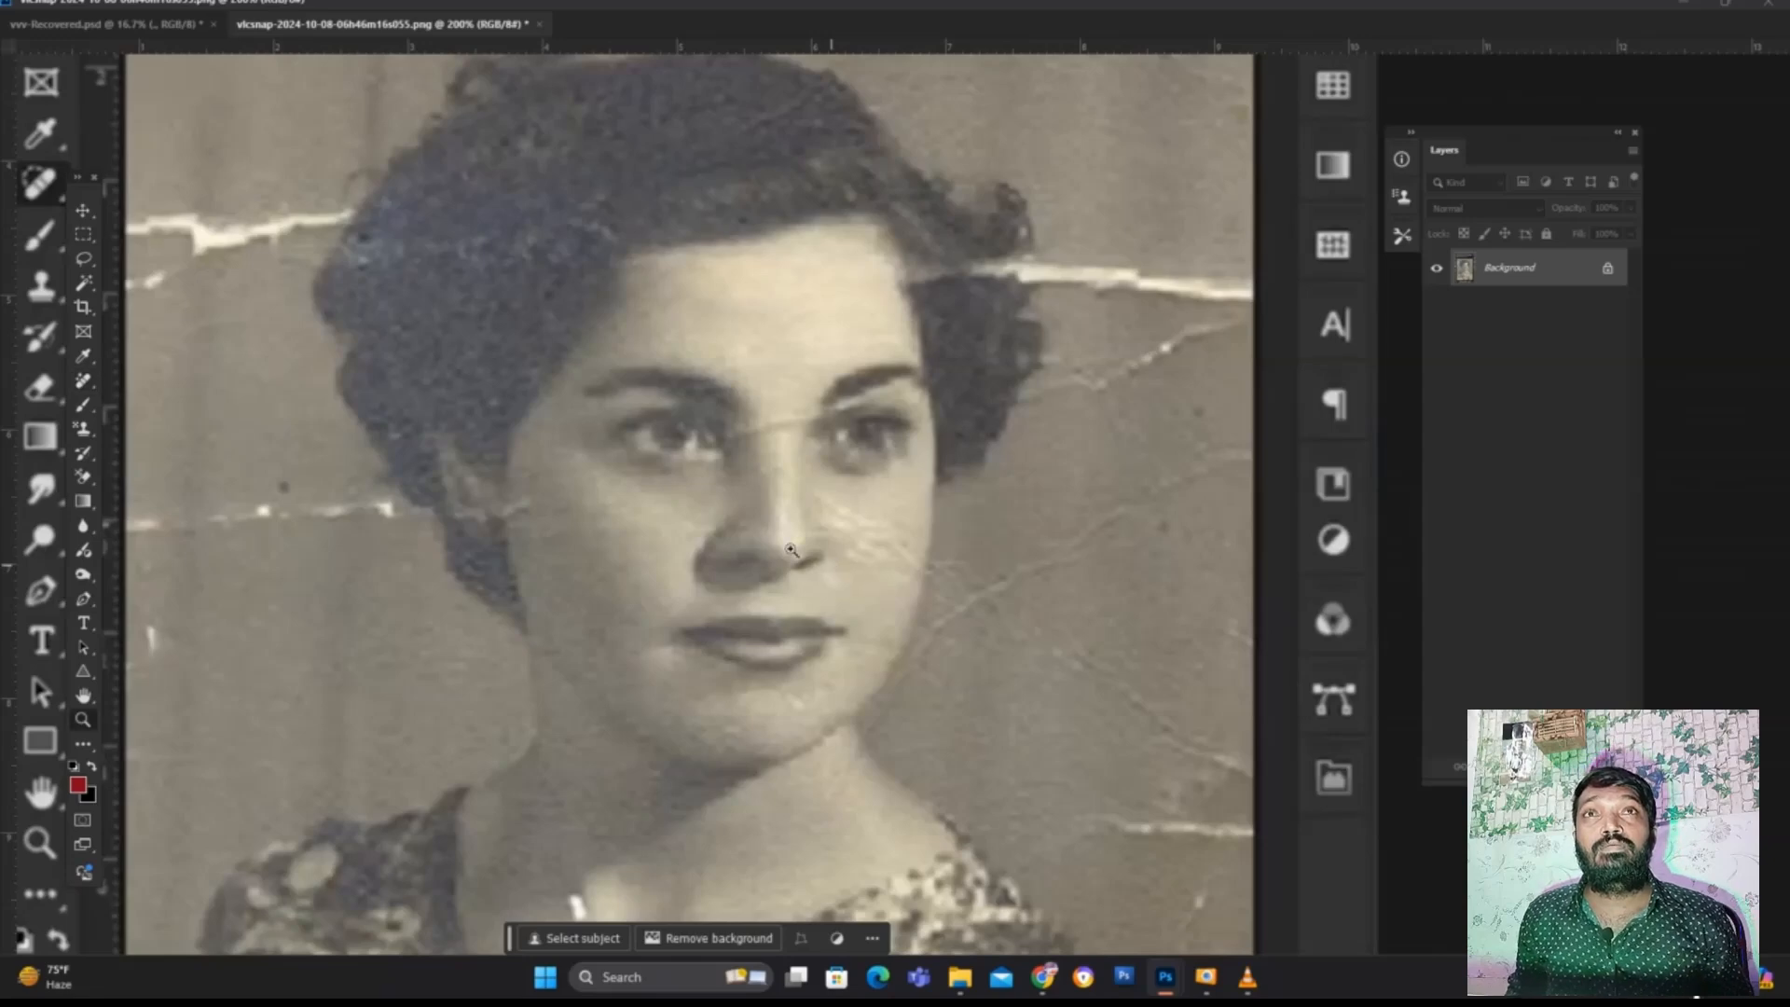
pyautogui.click(808, 541)
pyautogui.moveTo(795, 276); pyautogui.dragTo(812, 537)
pyautogui.scroll(2, 811, 537)
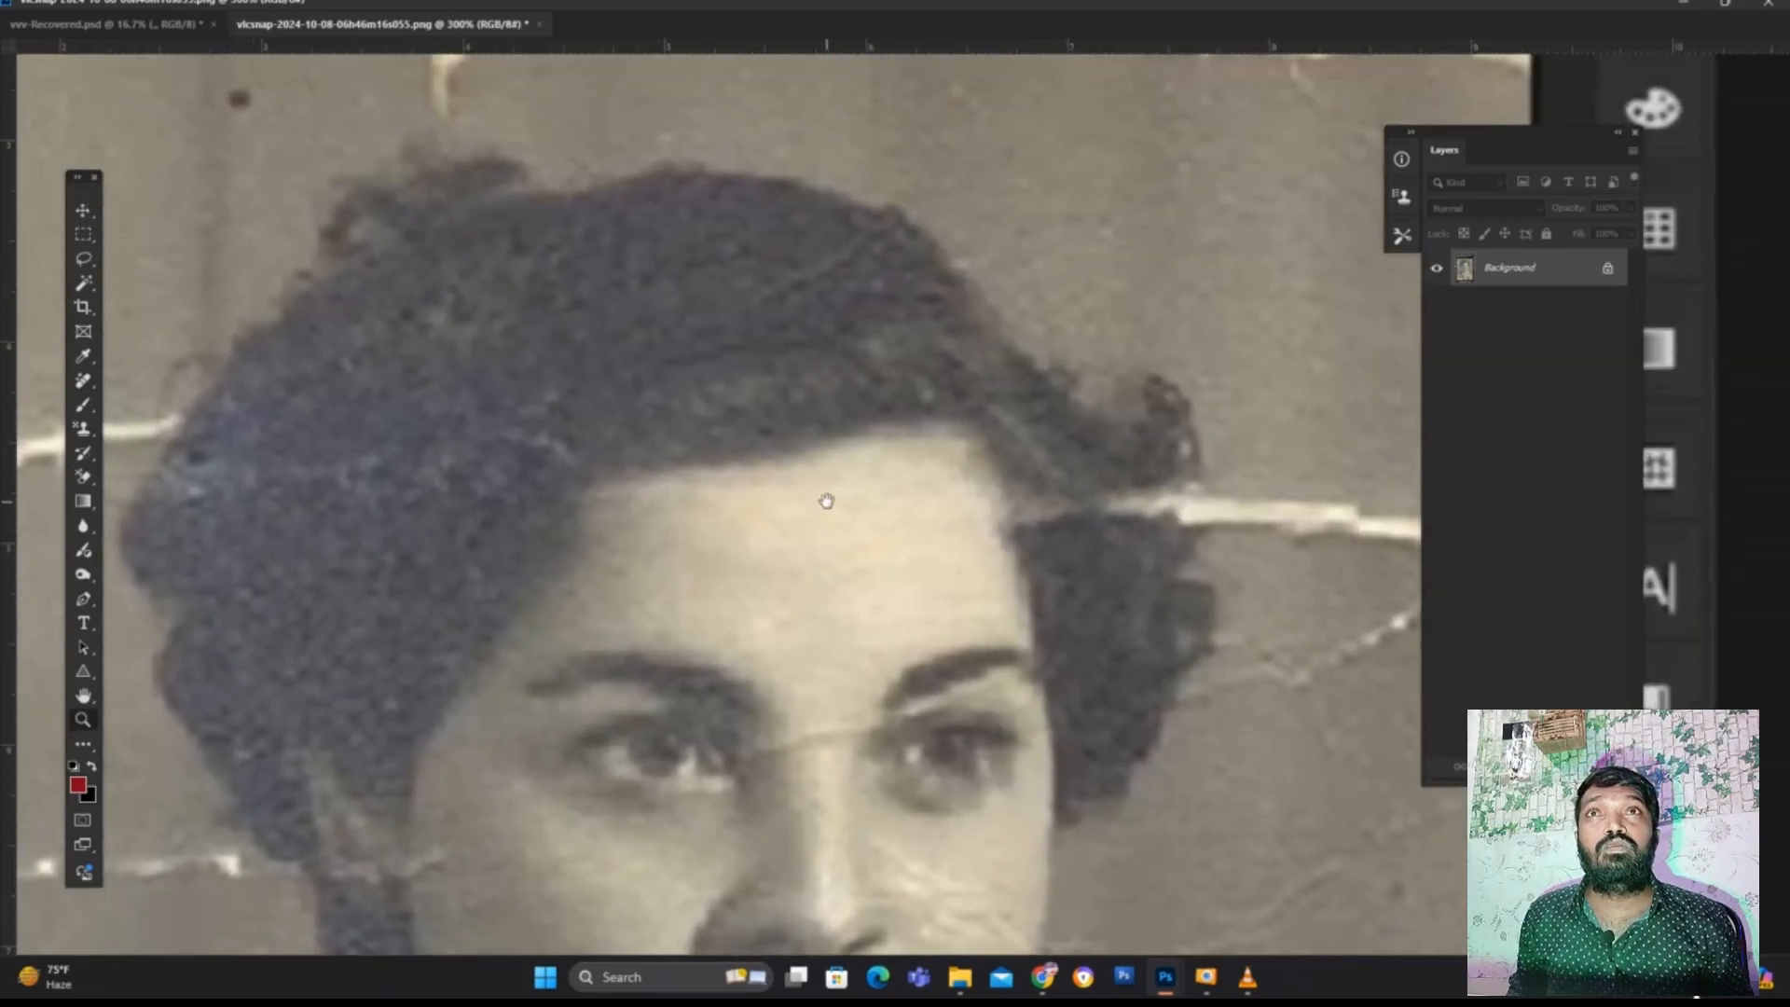
pyautogui.moveTo(656, 646); pyautogui.dragTo(622, 469)
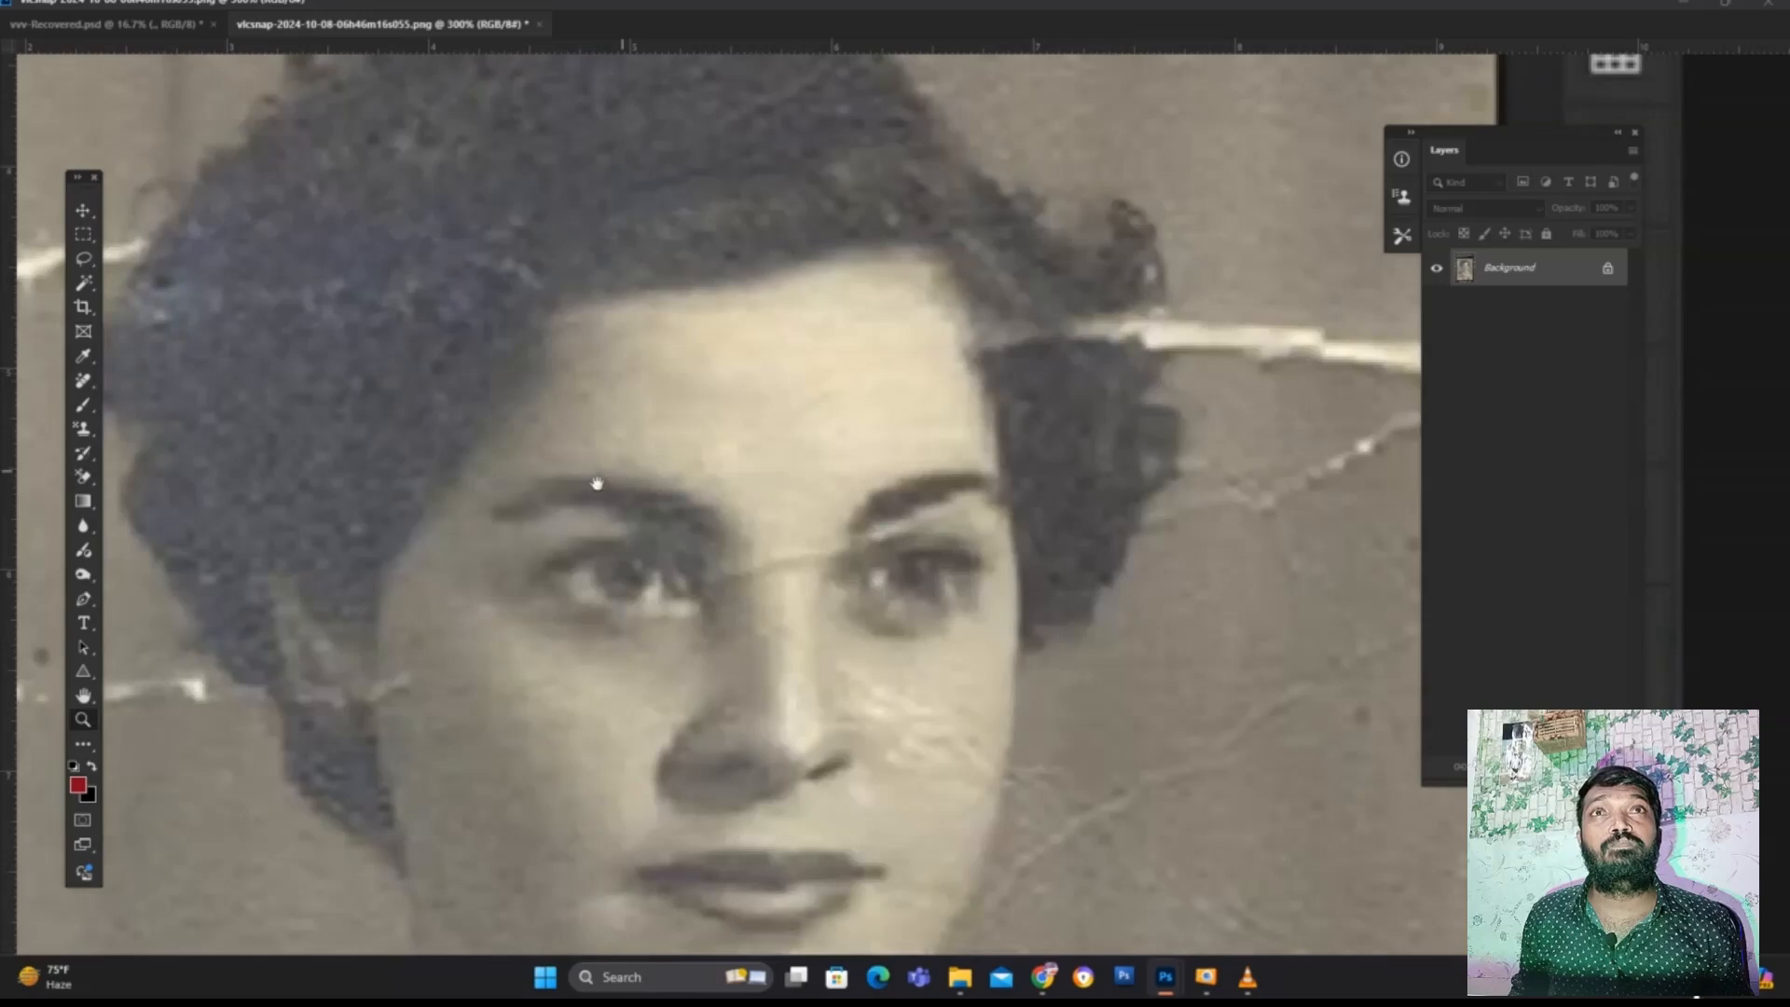
pyautogui.rightClick(83, 382)
pyautogui.click(160, 412)
pyautogui.moveTo(809, 539); pyautogui.dragTo(742, 570)
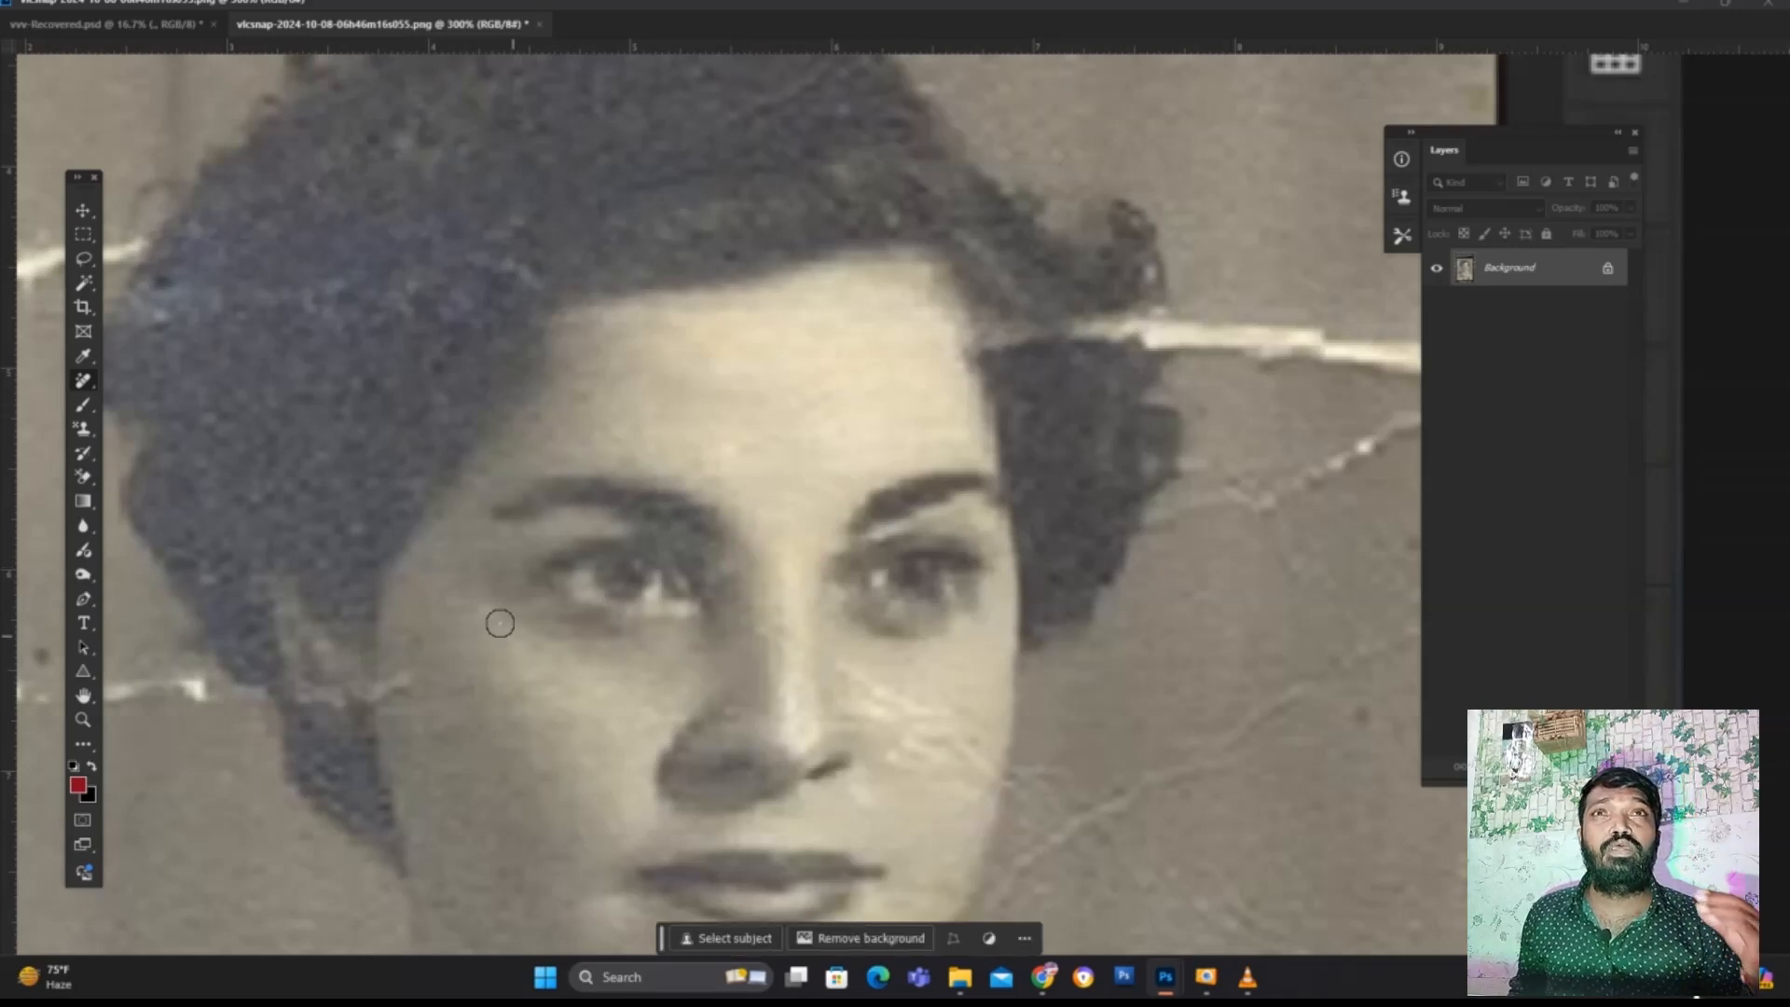
# Clean up the crease at the ear and left cheek edge, and the pale wrinkles on the cheek right of the nose.
pyautogui.moveTo(384, 653); pyautogui.dragTo(410, 710)
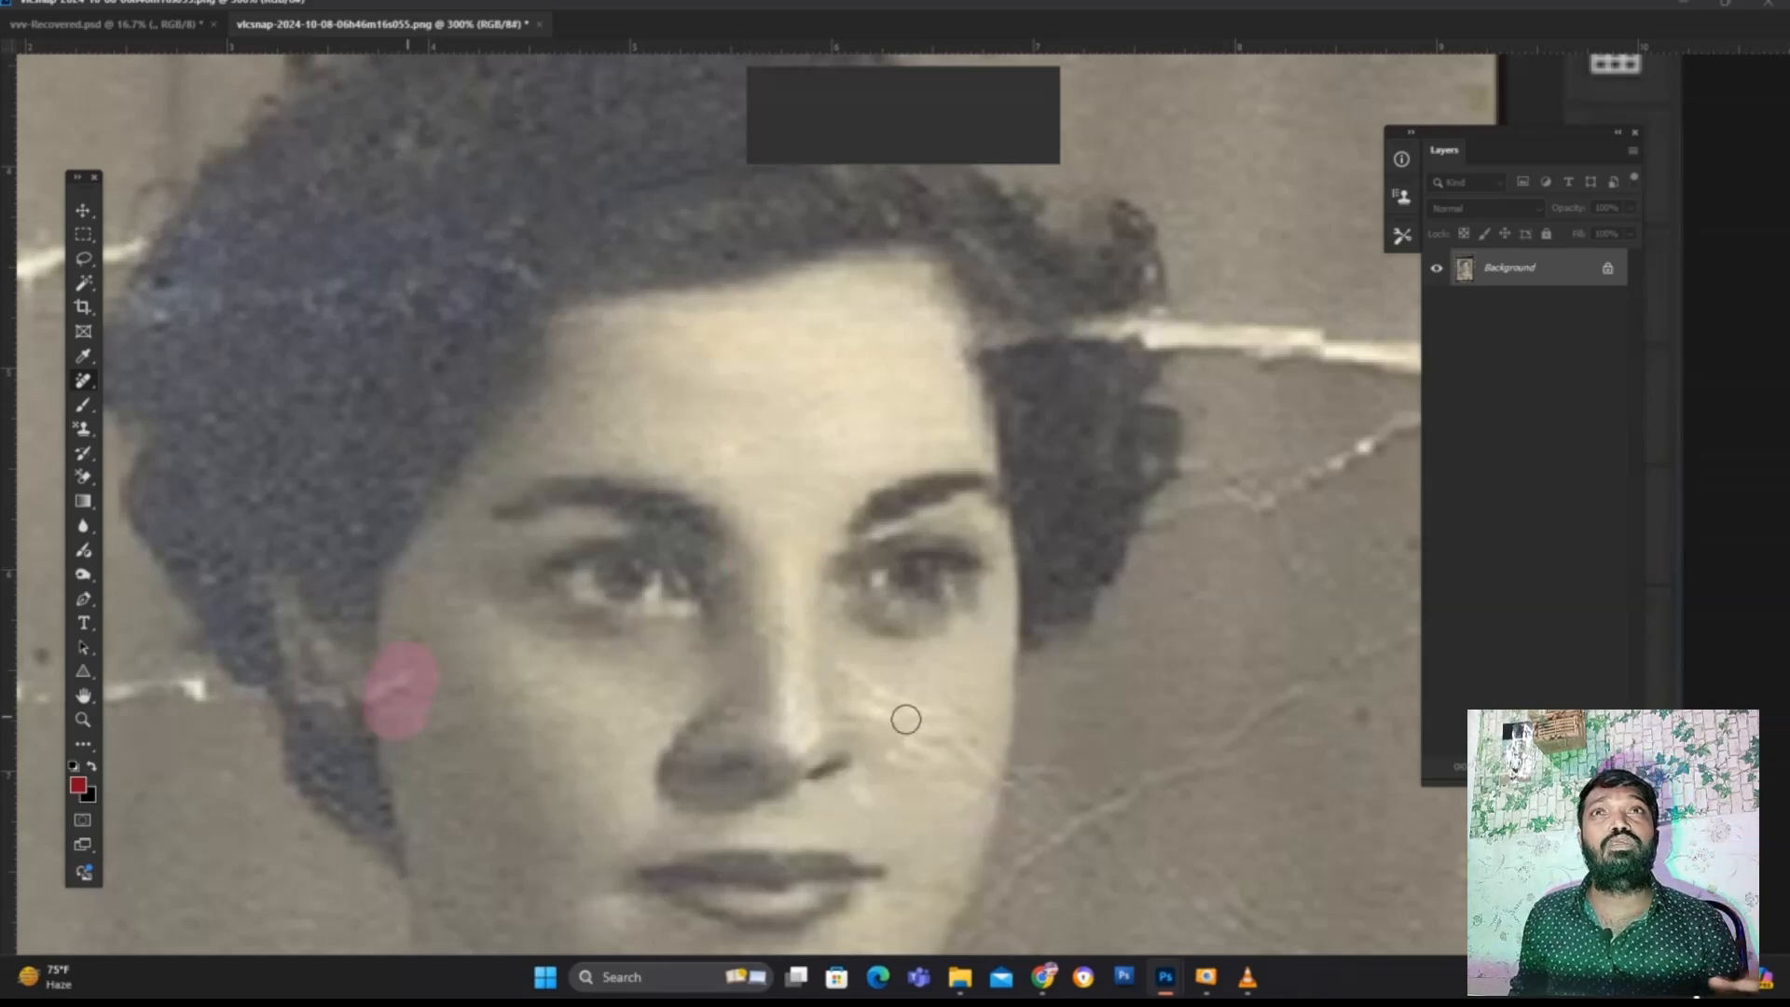
pyautogui.moveTo(870, 668)
pyautogui.mouseDown()
pyautogui.moveTo(893, 723)
pyautogui.moveTo(915, 695)
pyautogui.mouseUp()
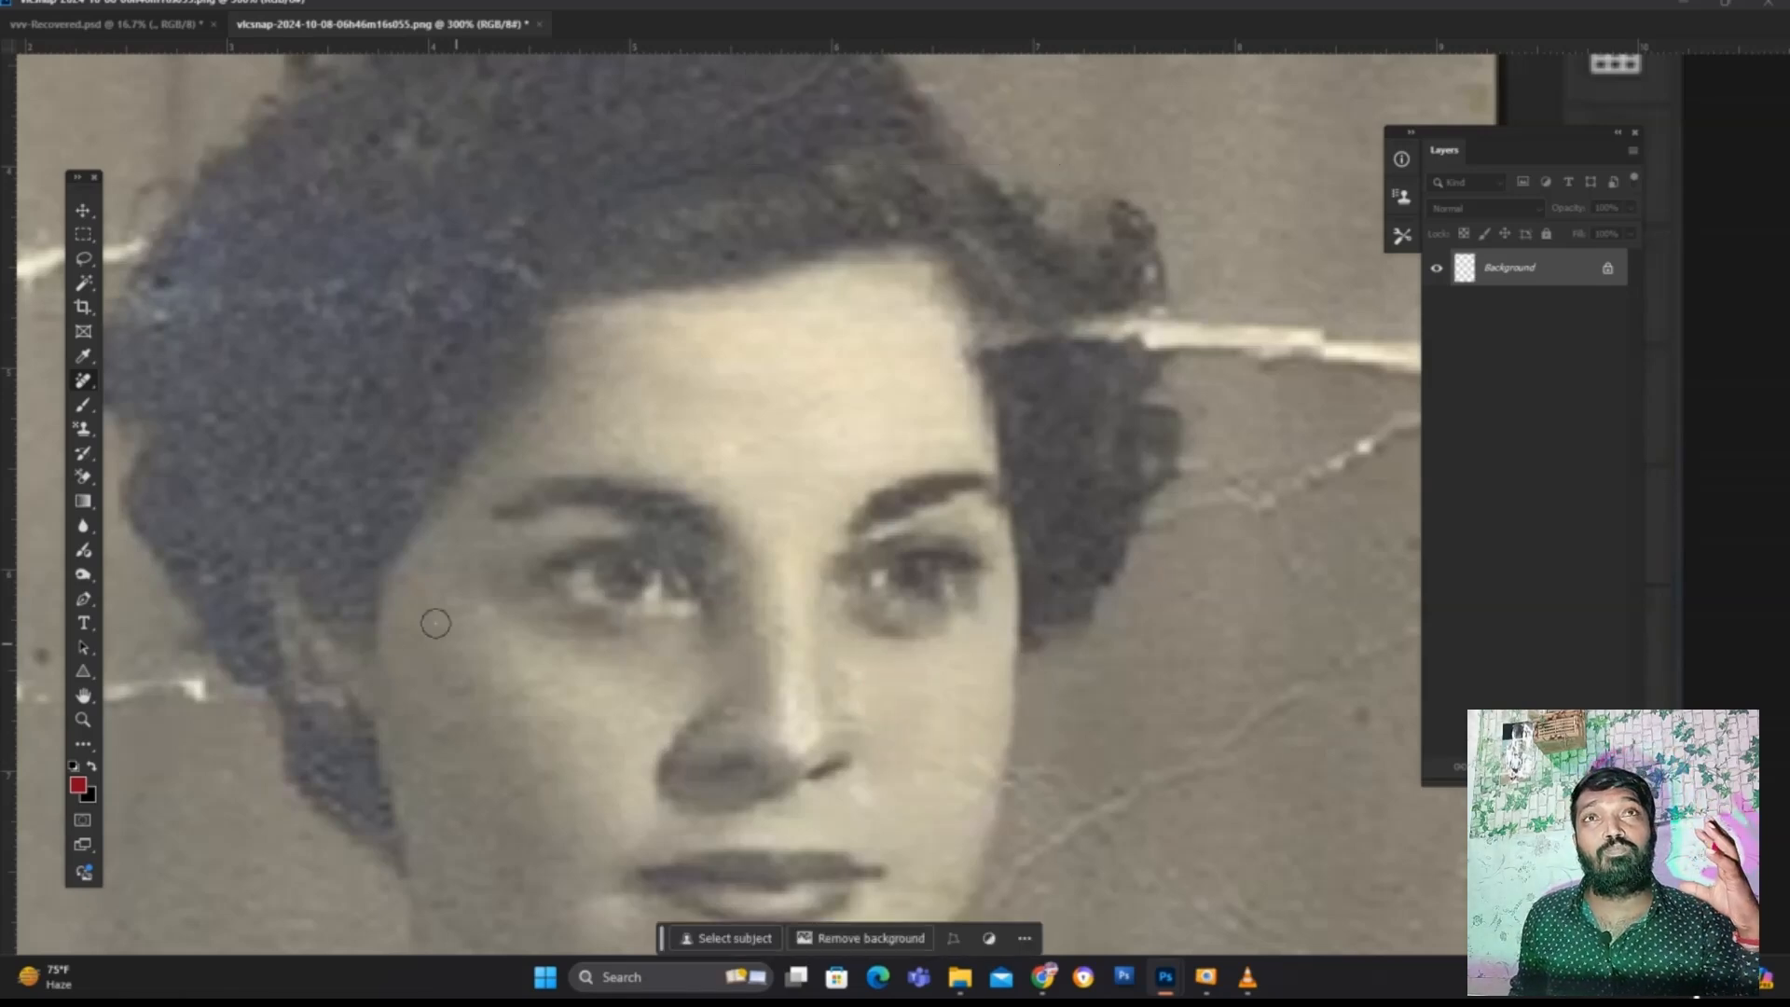
pyautogui.moveTo(439, 691); pyautogui.dragTo(494, 474)
pyautogui.moveTo(291, 431); pyautogui.dragTo(378, 492)
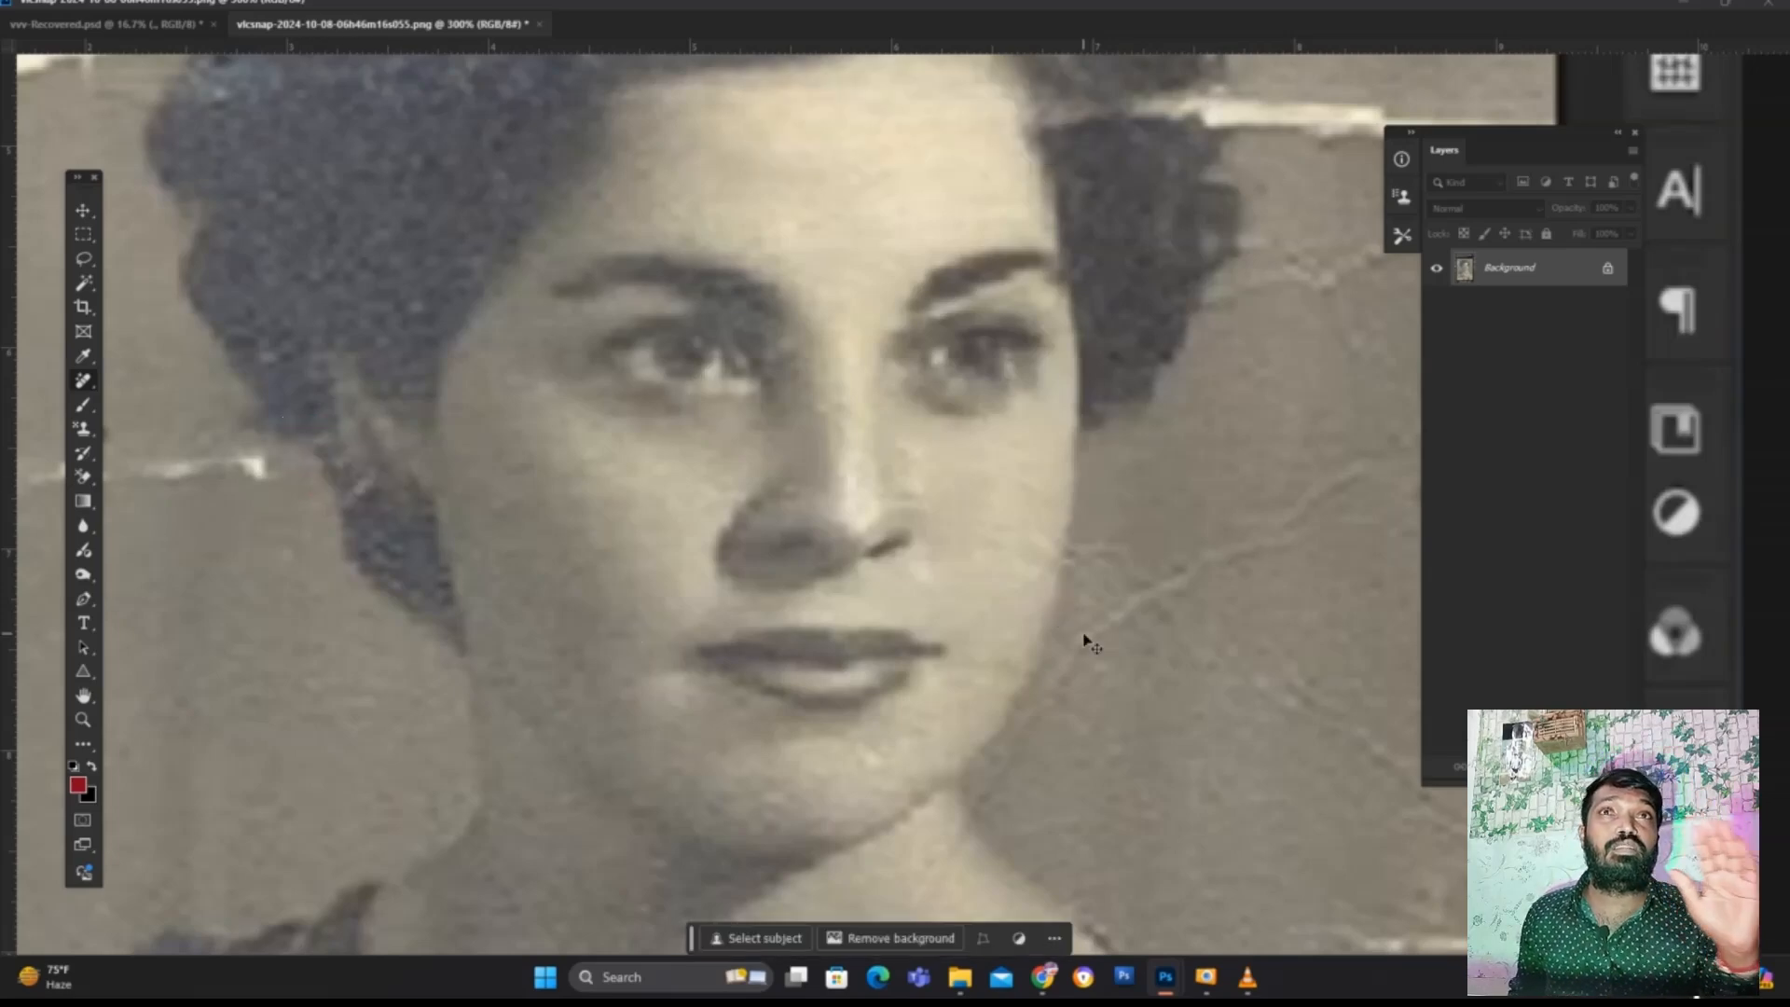
# Remove the white mark and the dark spot on the woman's neck above the dress neckline with the Remove tool.
pyautogui.hotkey('ctrl', '-')
pyautogui.hotkey('ctrl', '-')
pyautogui.hotkey('ctrl', '-')
pyautogui.hotkey('ctrl', '-')
pyautogui.press('z')
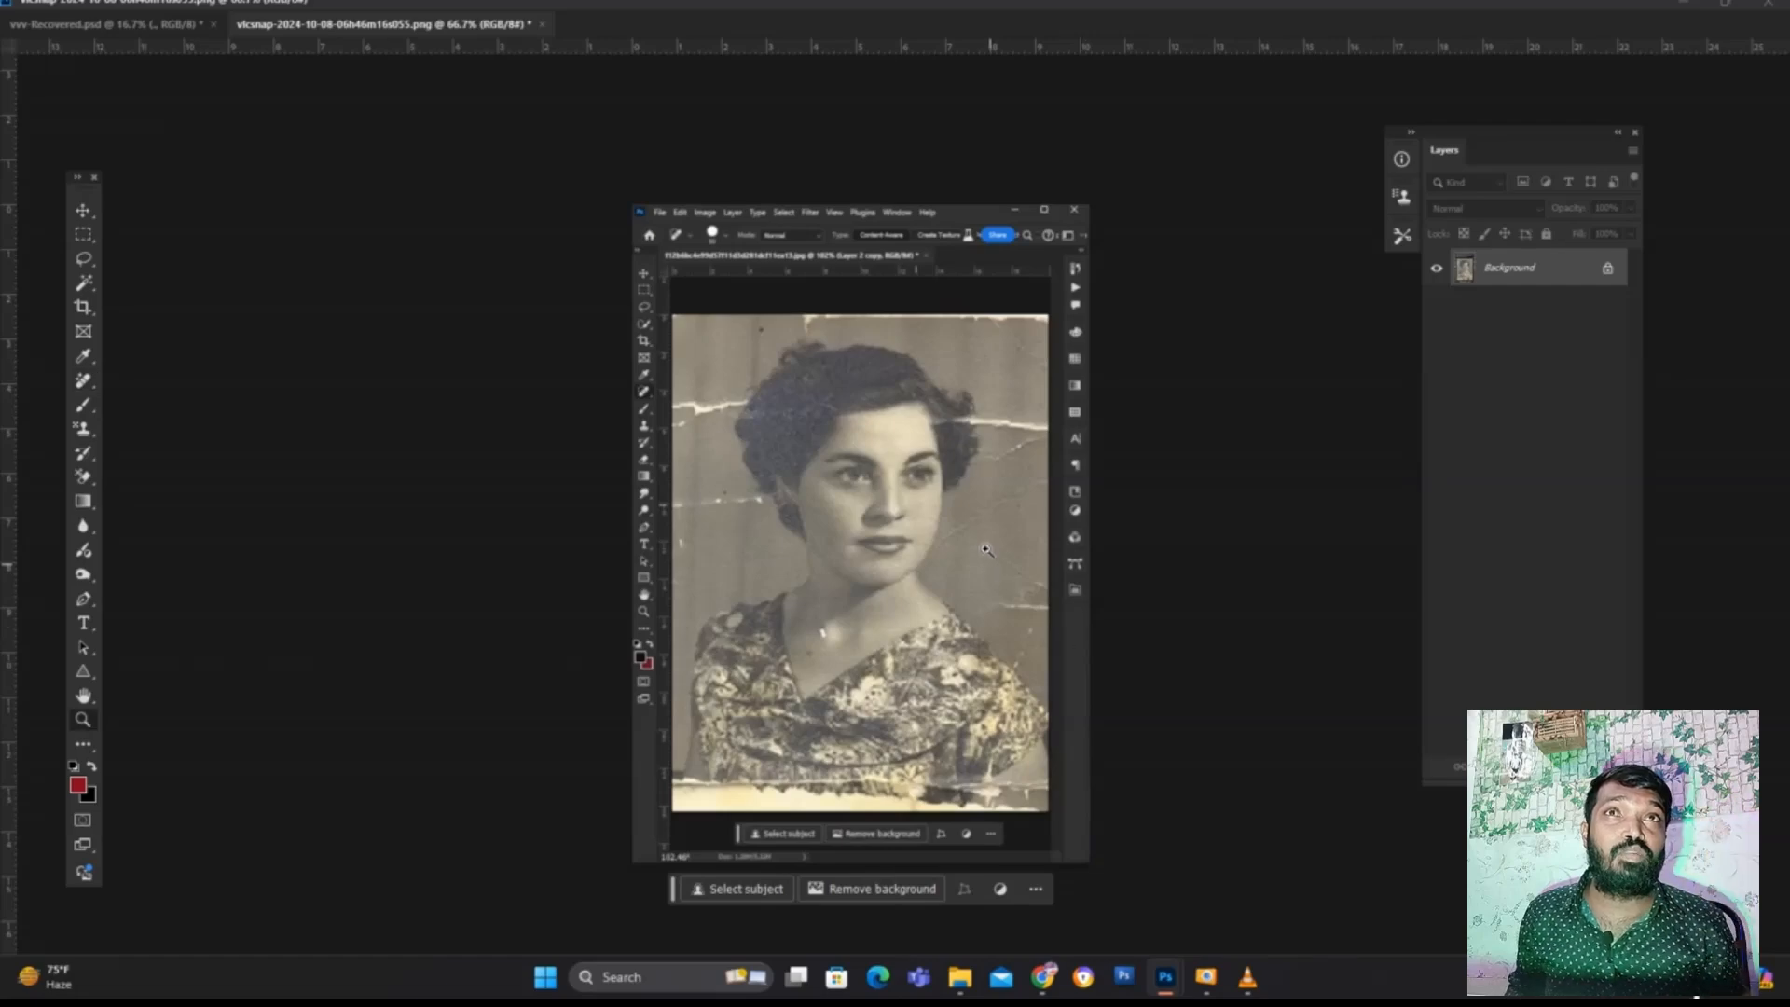
pyautogui.click(980, 539)
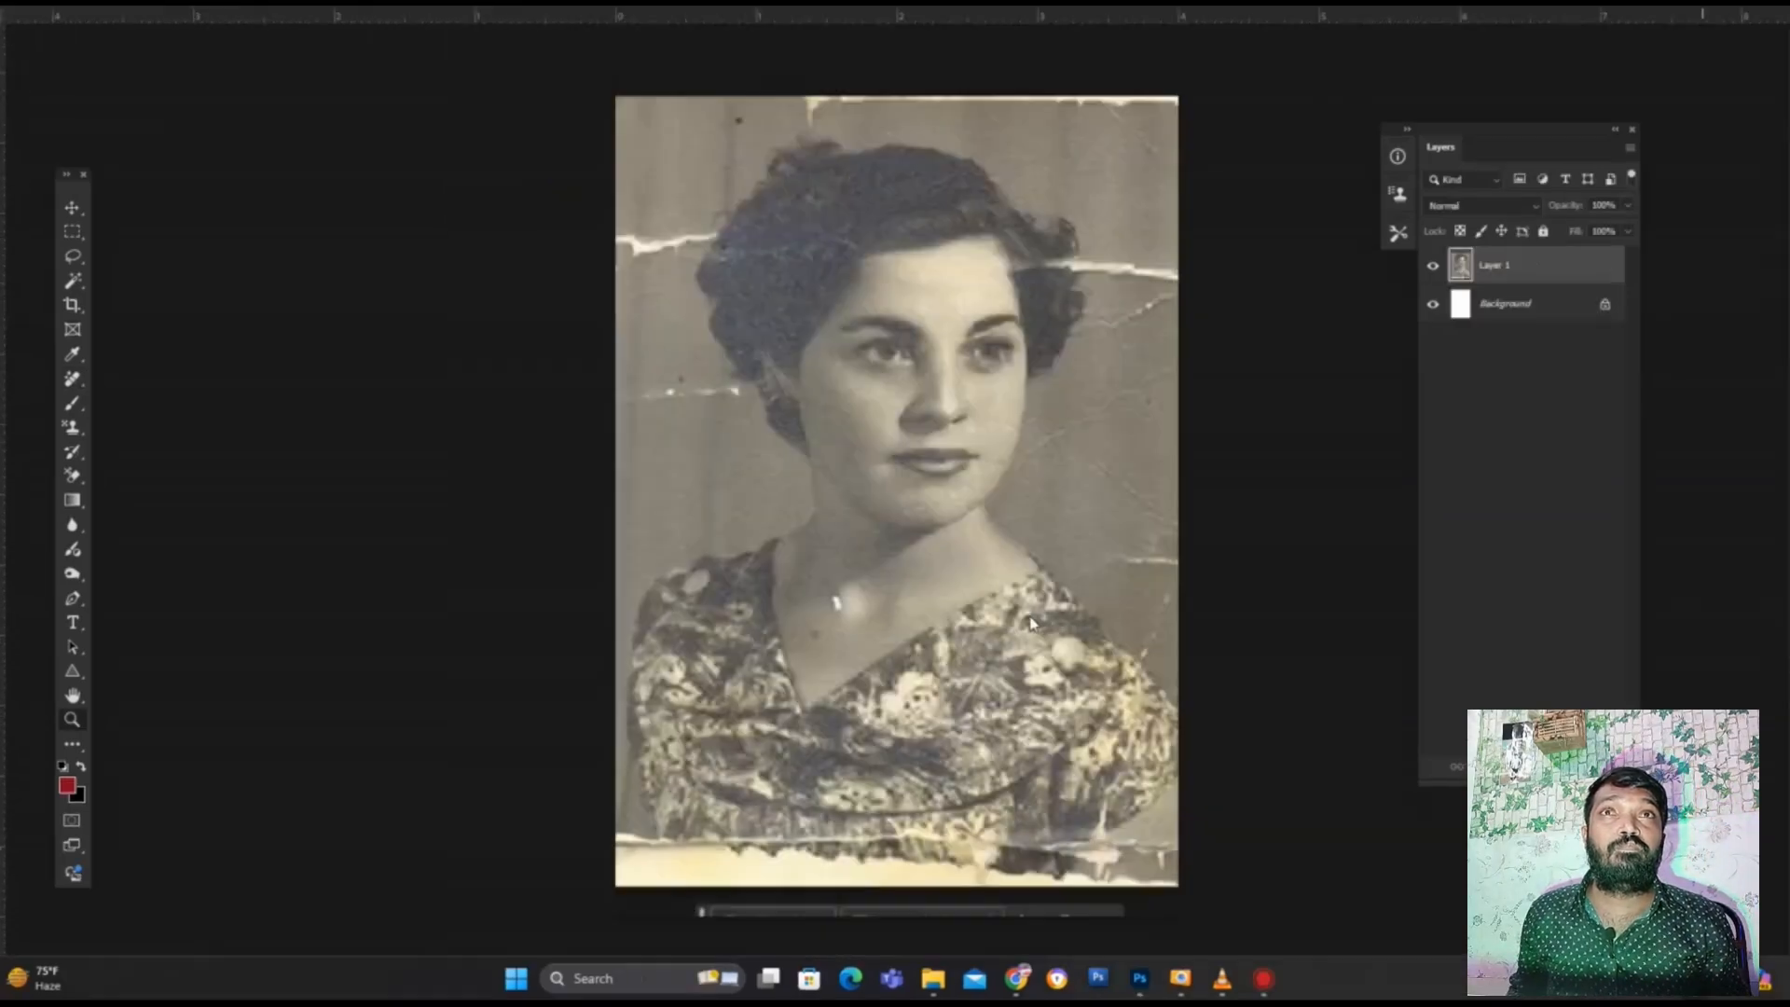
pyautogui.click(951, 619)
pyautogui.click(811, 607)
pyautogui.click(806, 605)
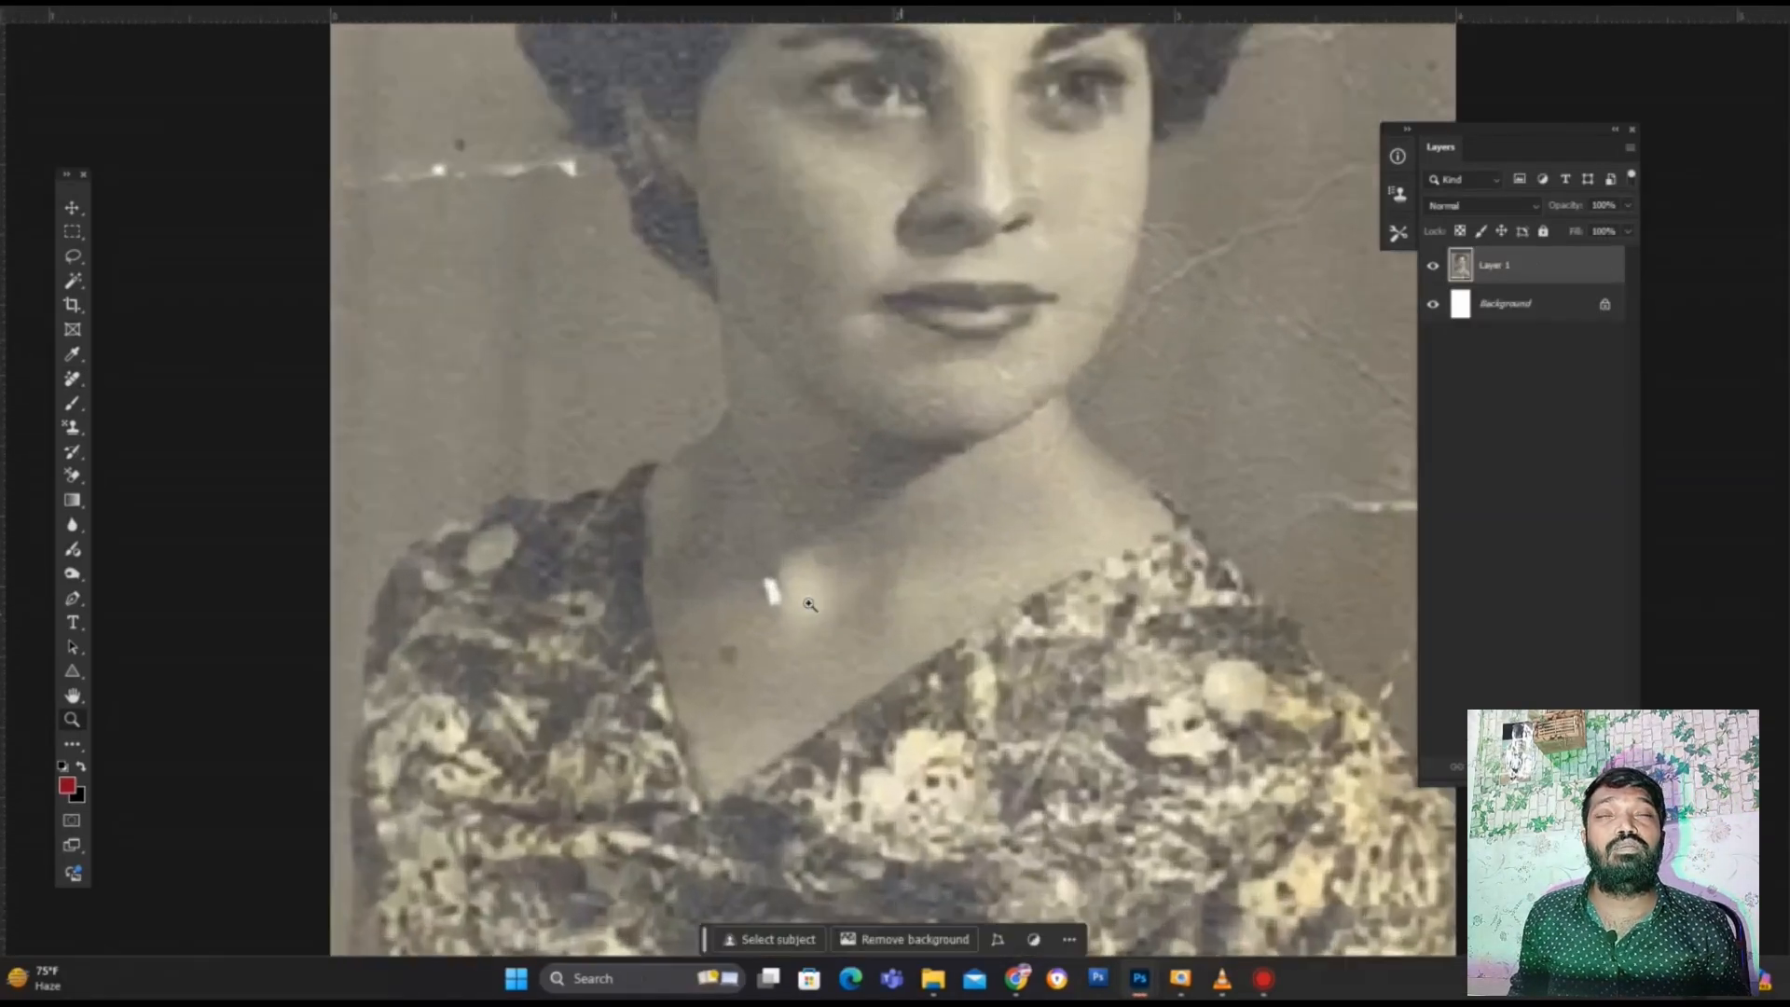
pyautogui.click(803, 604)
pyautogui.rightClick(72, 378)
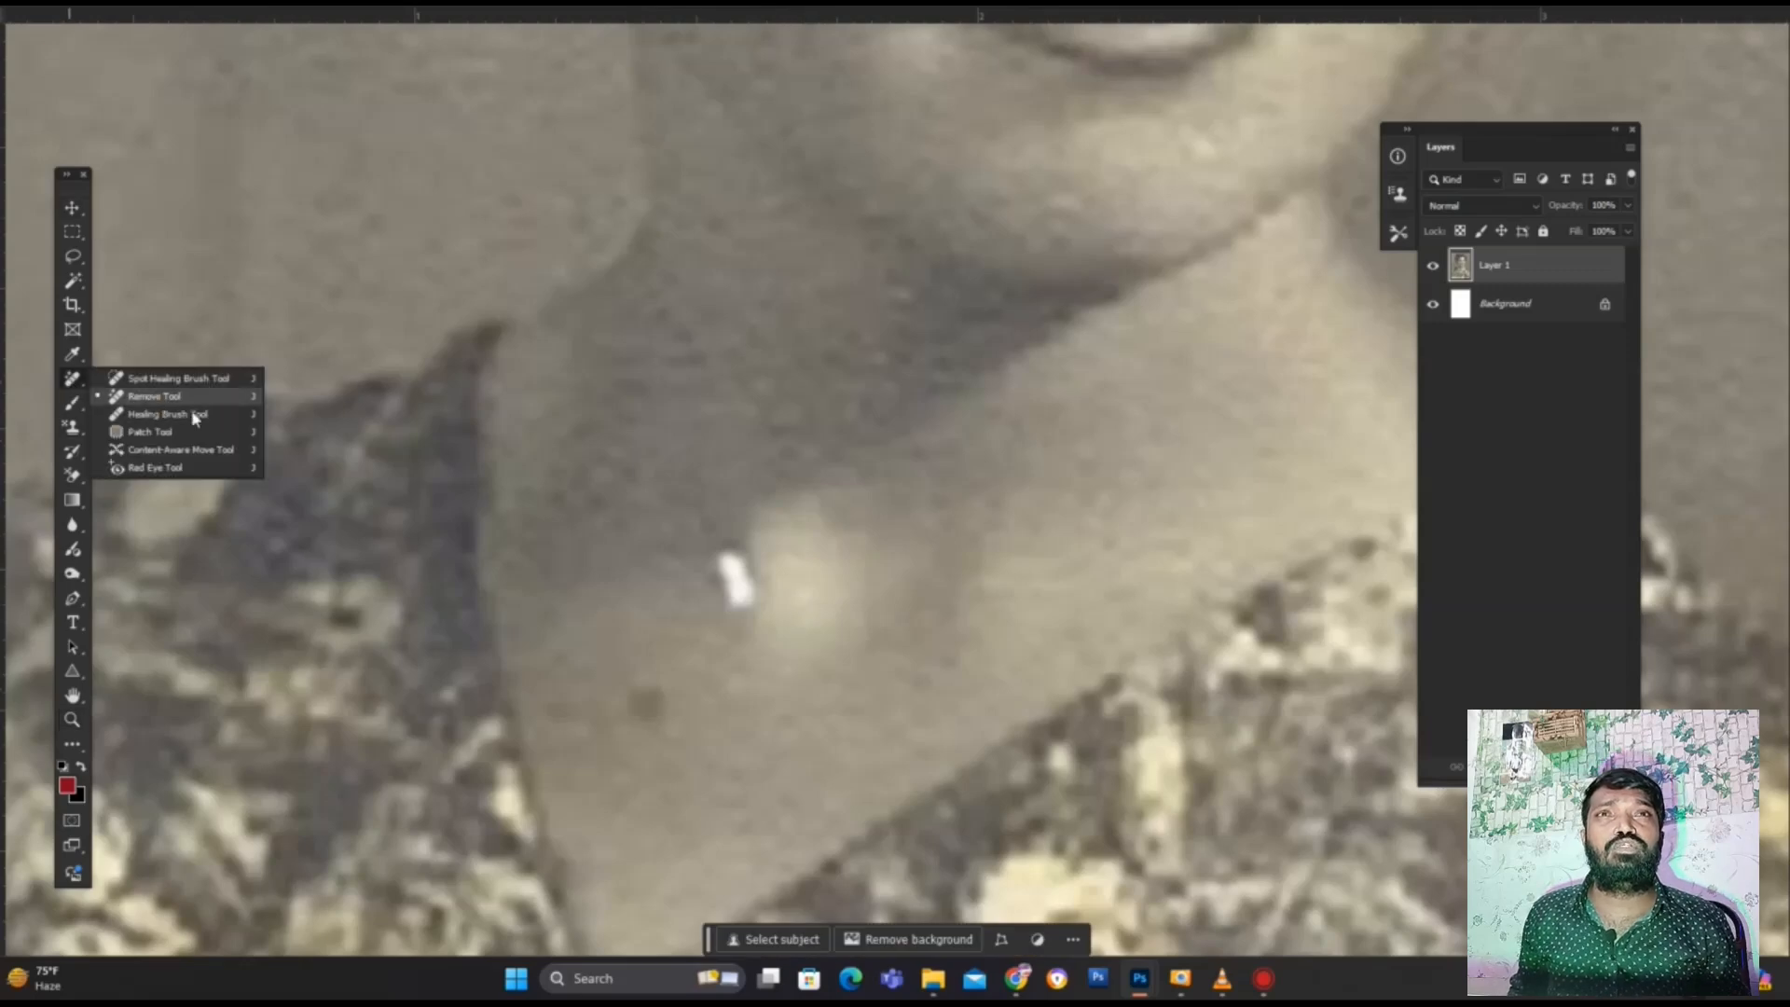
pyautogui.click(140, 380)
pyautogui.moveTo(719, 537); pyautogui.dragTo(751, 622)
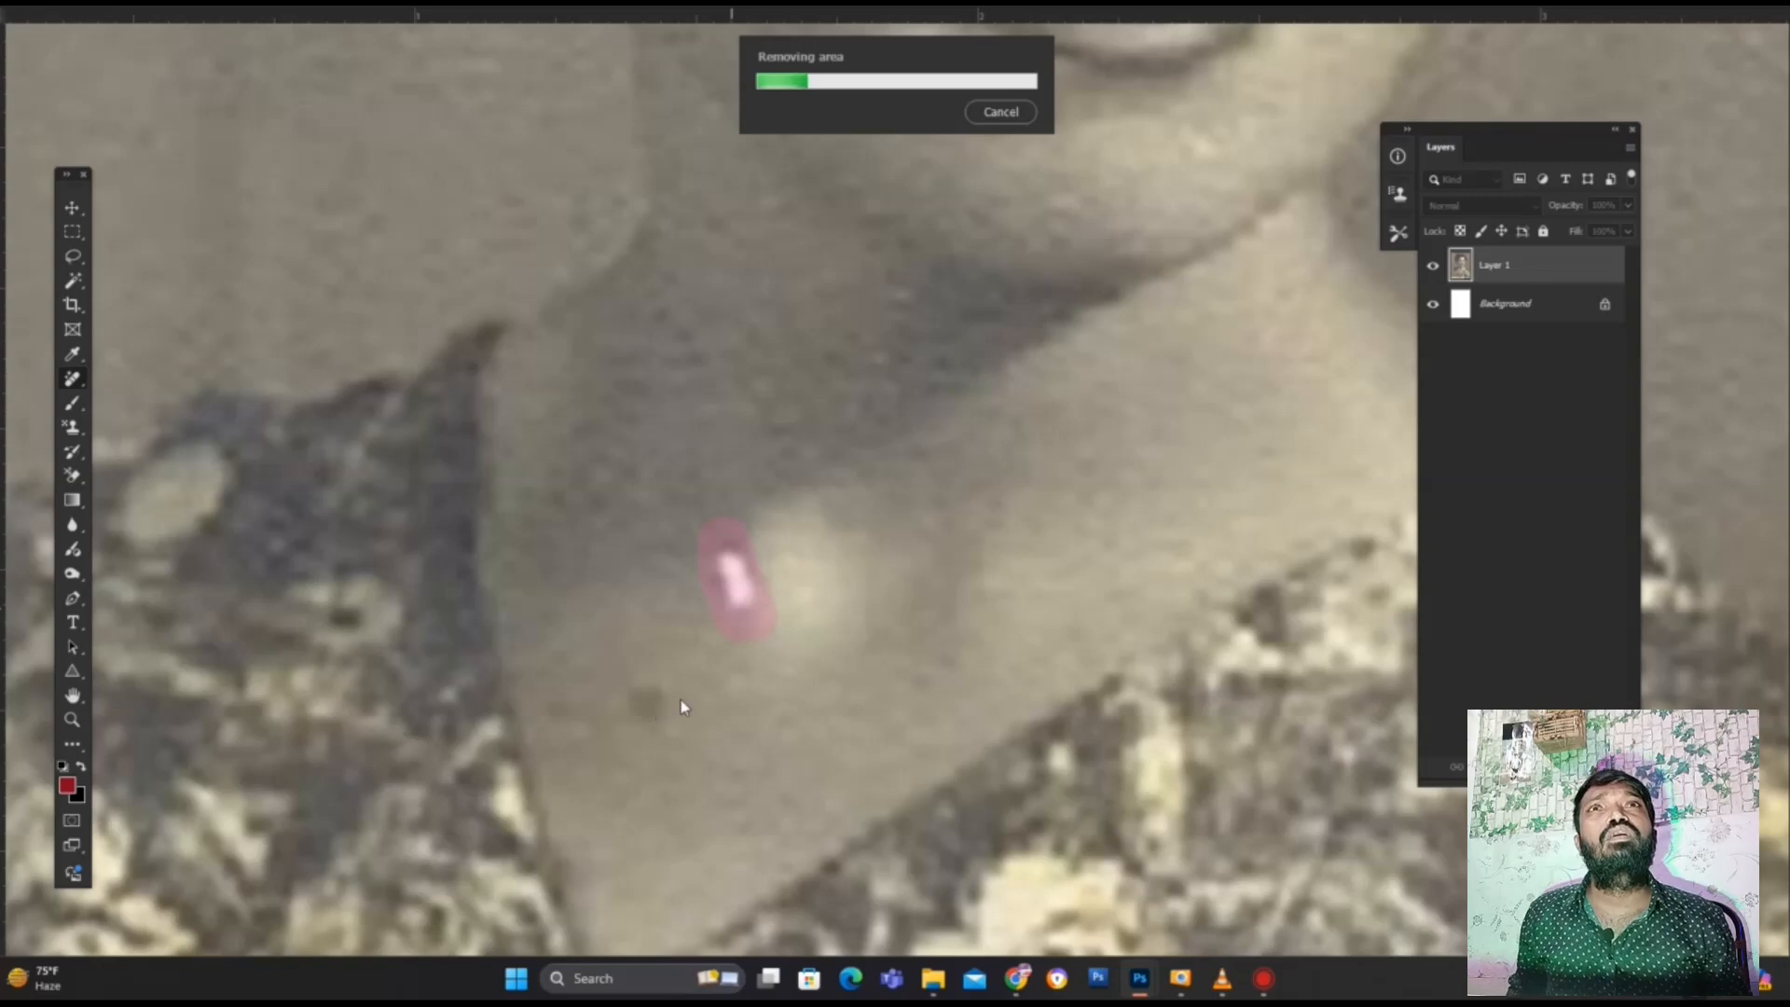
pyautogui.moveTo(634, 692); pyautogui.dragTo(655, 711)
# Paint over the white crack in the background to the left of the hair with the Remove tool.
pyautogui.scroll(-8, 827, 700)
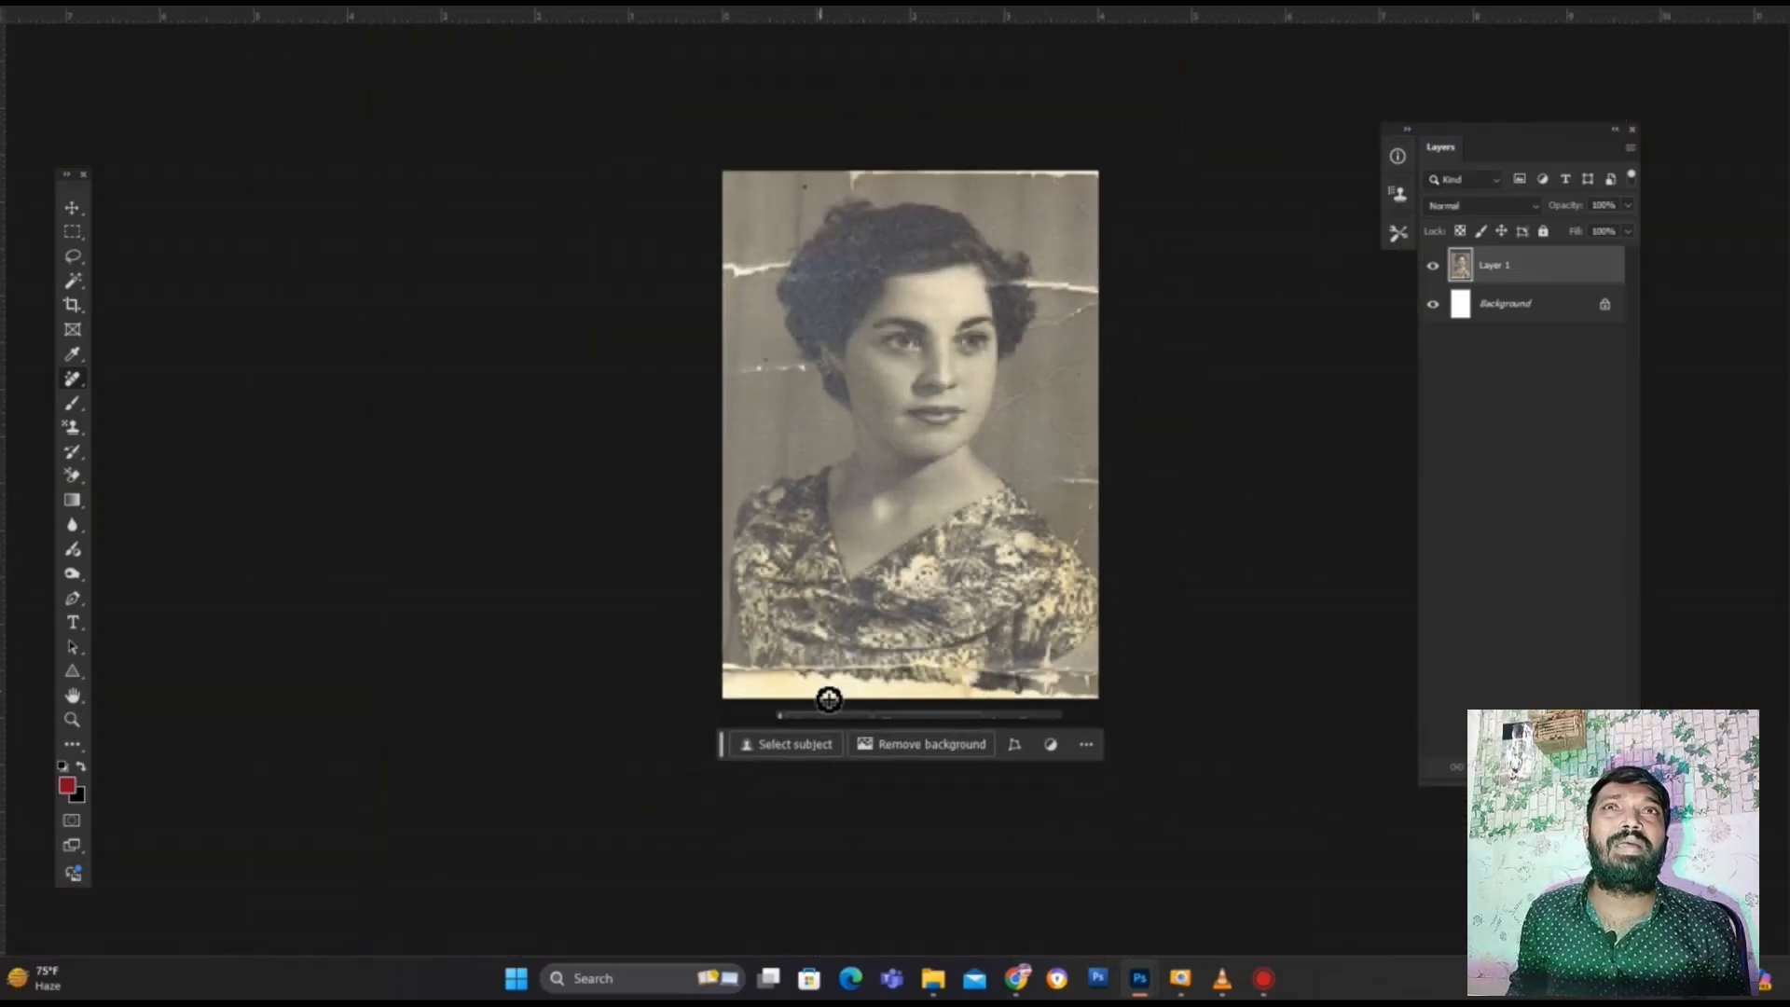
pyautogui.scroll(5, 881, 399)
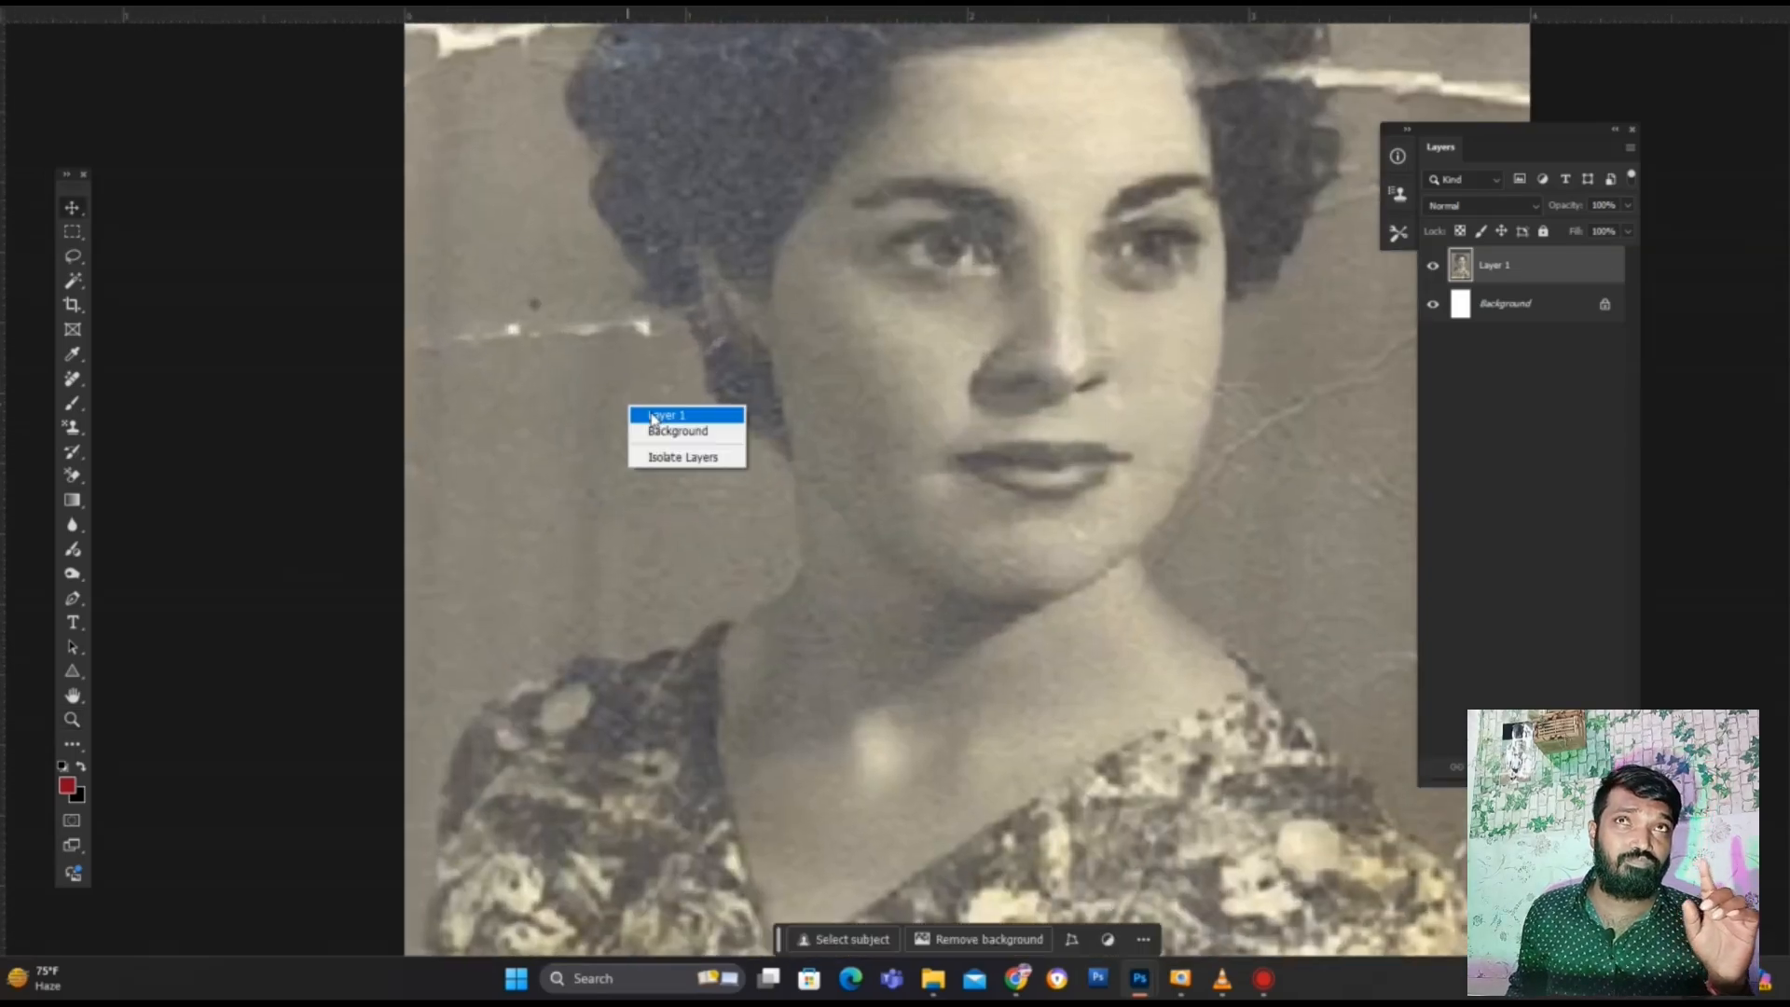
pyautogui.press('j')
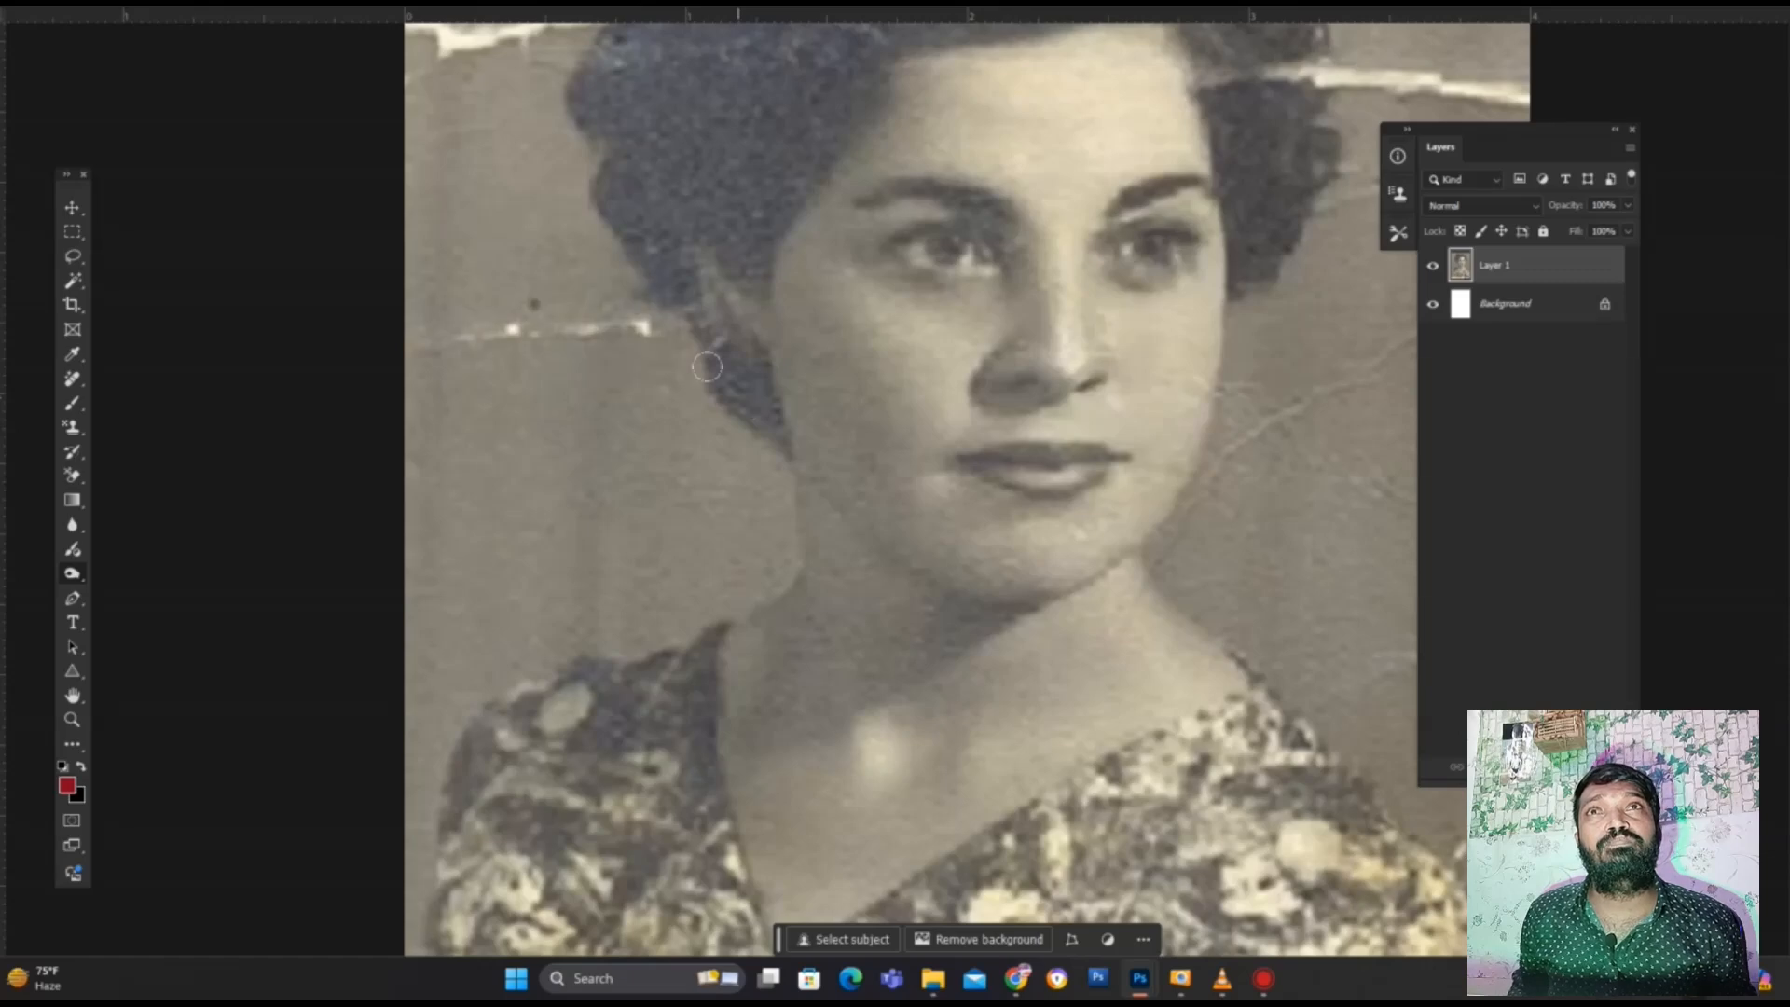
pyautogui.scroll(-2, 739, 402)
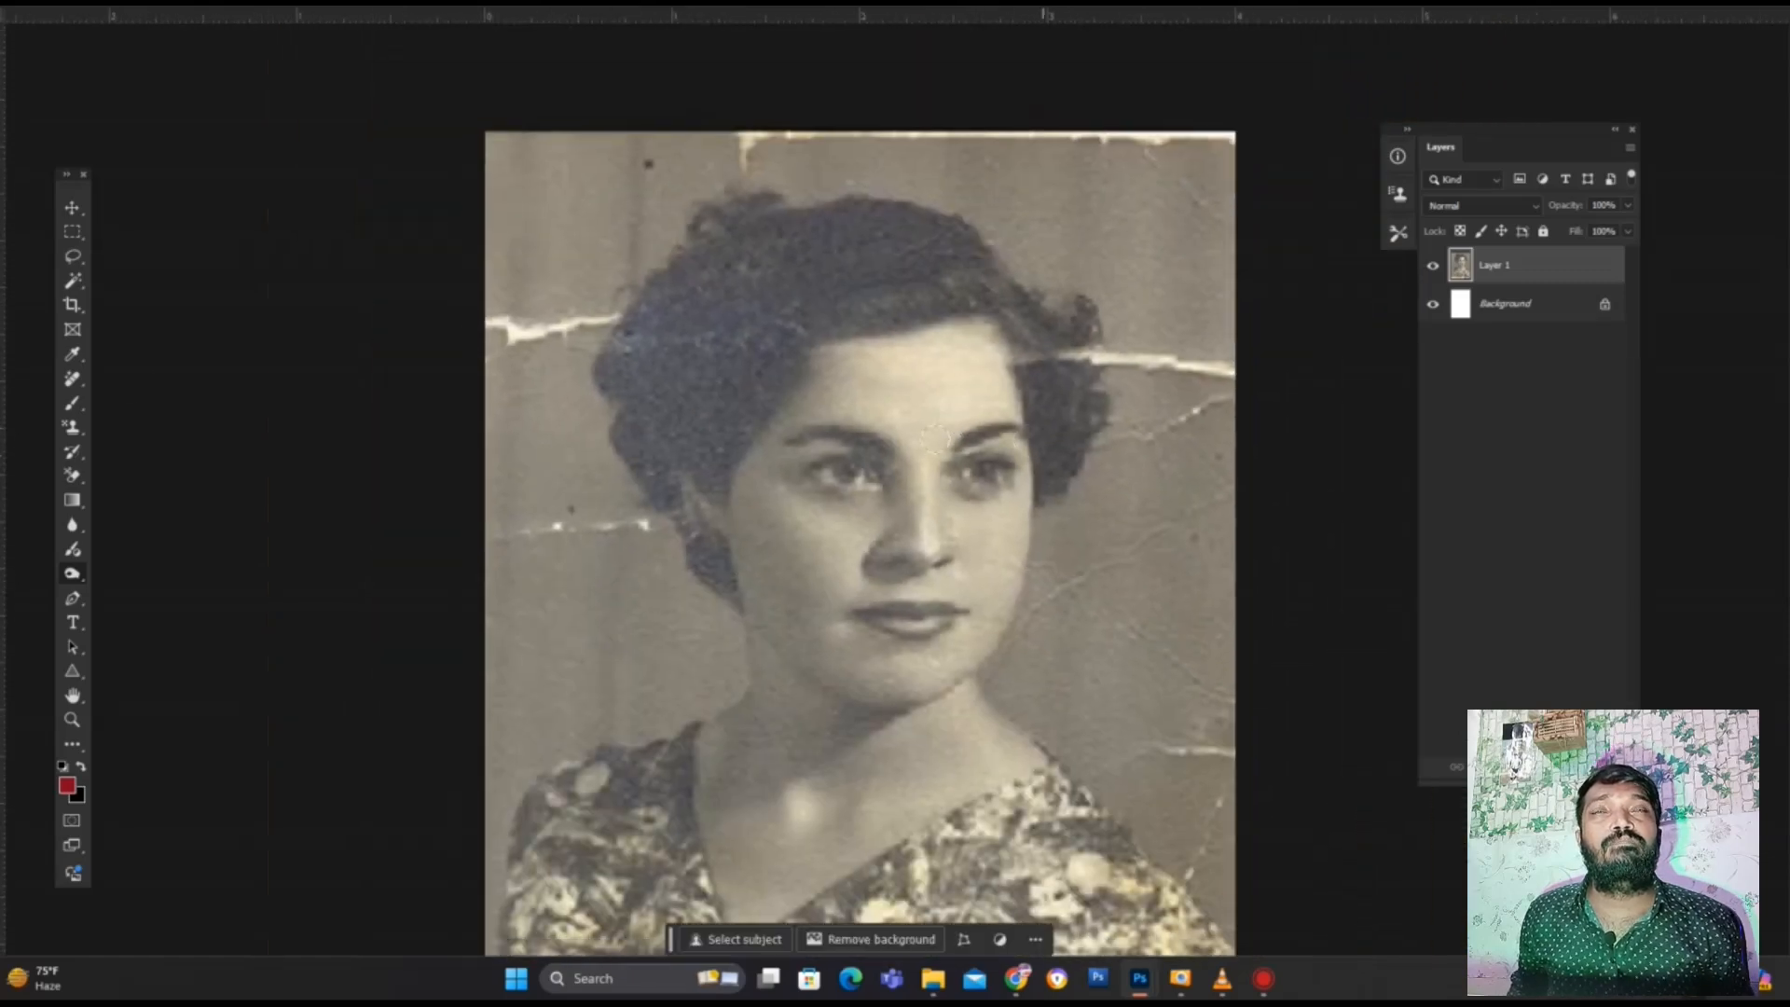
pyautogui.rightClick(72, 379)
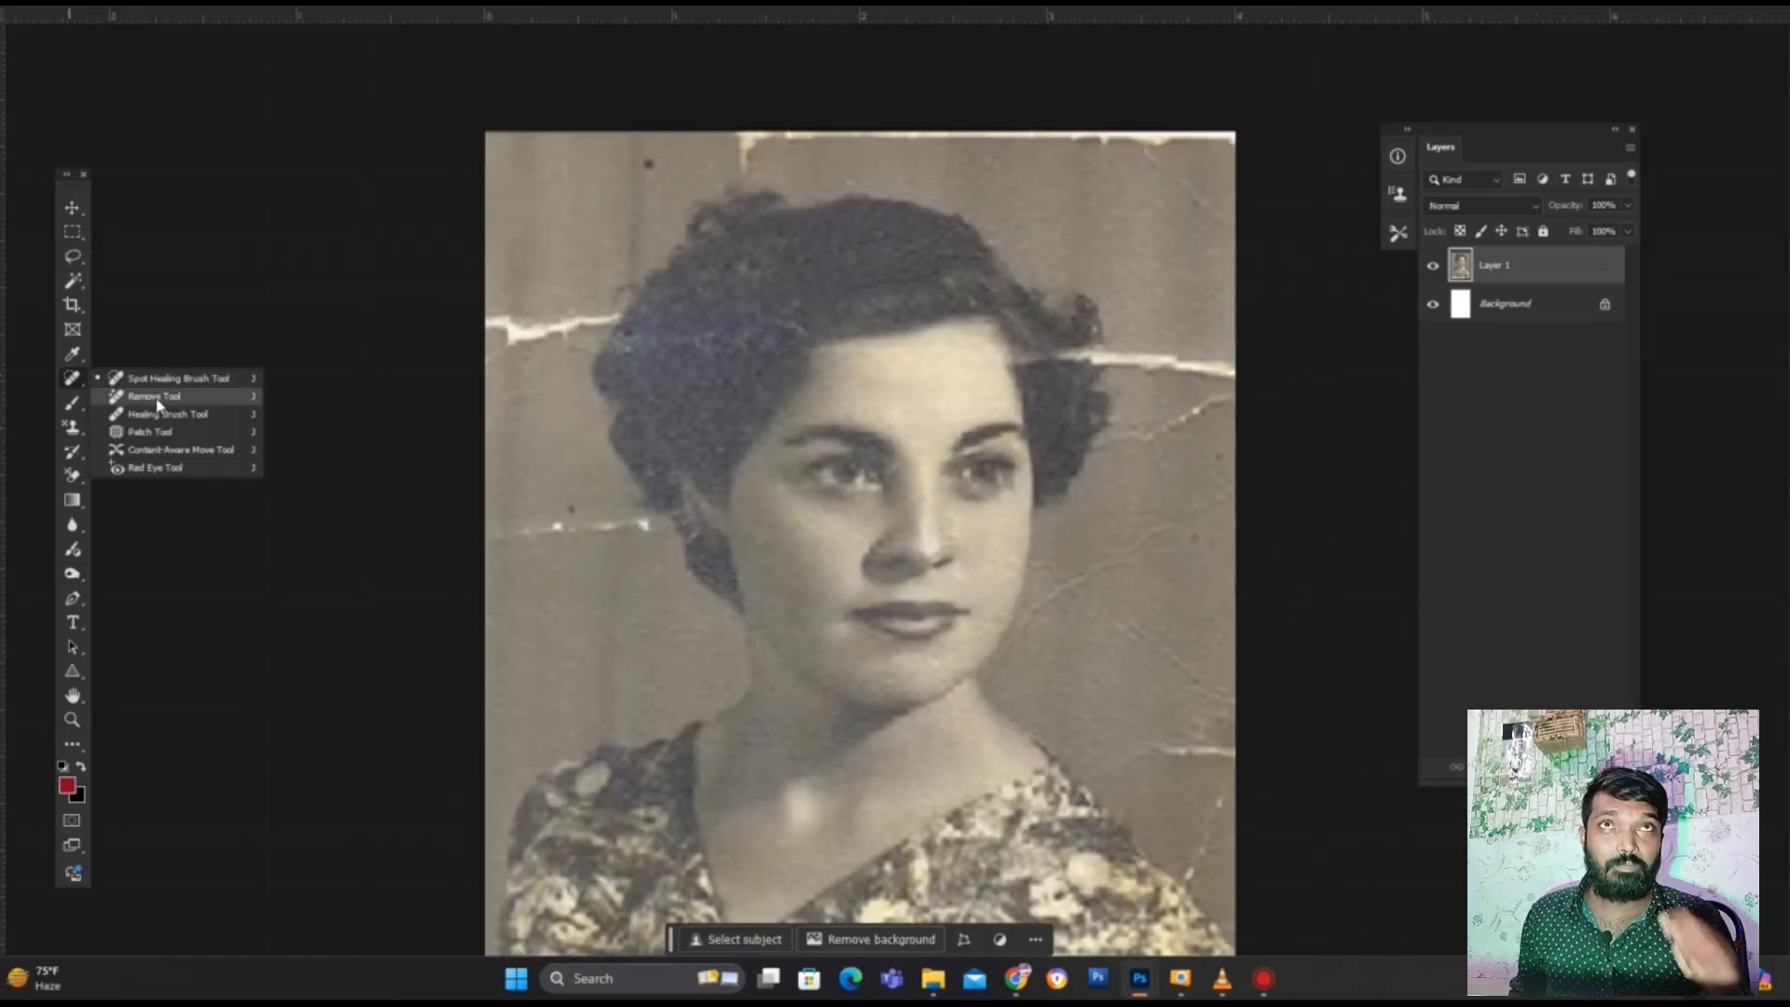
pyautogui.click(140, 373)
pyautogui.moveTo(606, 309); pyautogui.dragTo(489, 322)
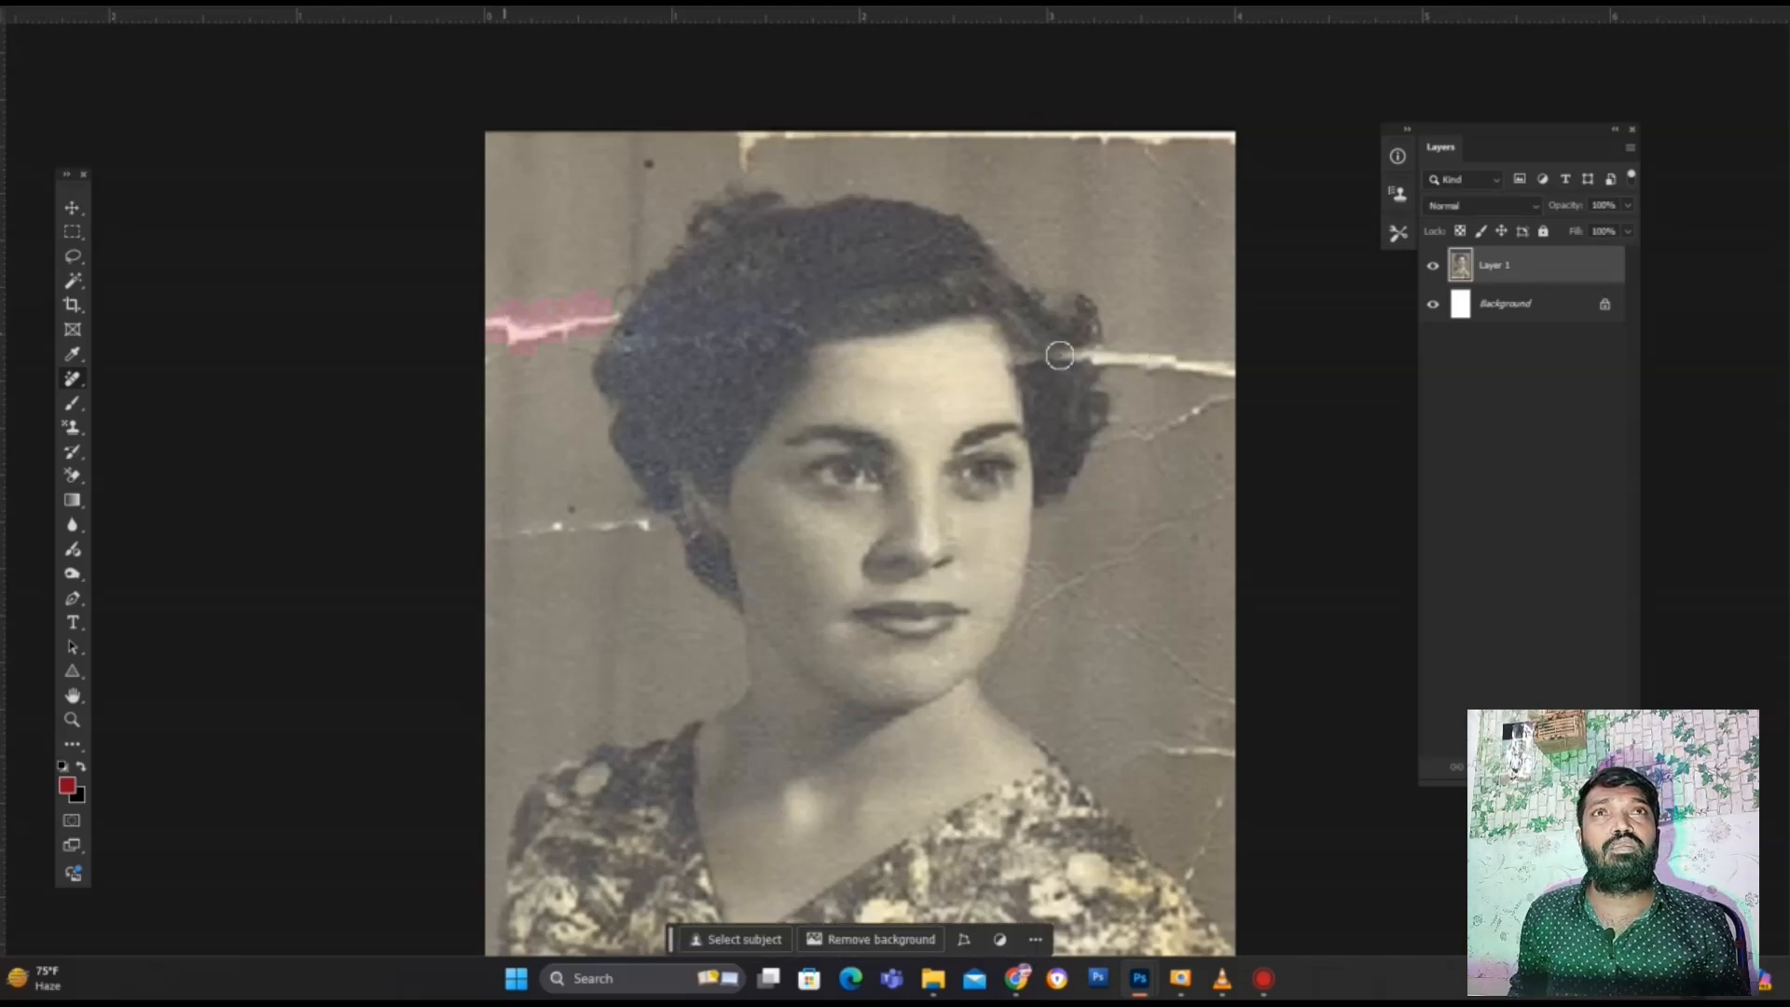
# Remove the cracks in the background on both sides of the hair and the bluish streak across the hair with the Remove tool.
pyautogui.moveTo(1054, 371)
pyautogui.mouseDown()
pyautogui.moveTo(1061, 352)
pyautogui.moveTo(1183, 357)
pyautogui.moveTo(1124, 431)
pyautogui.mouseUp()
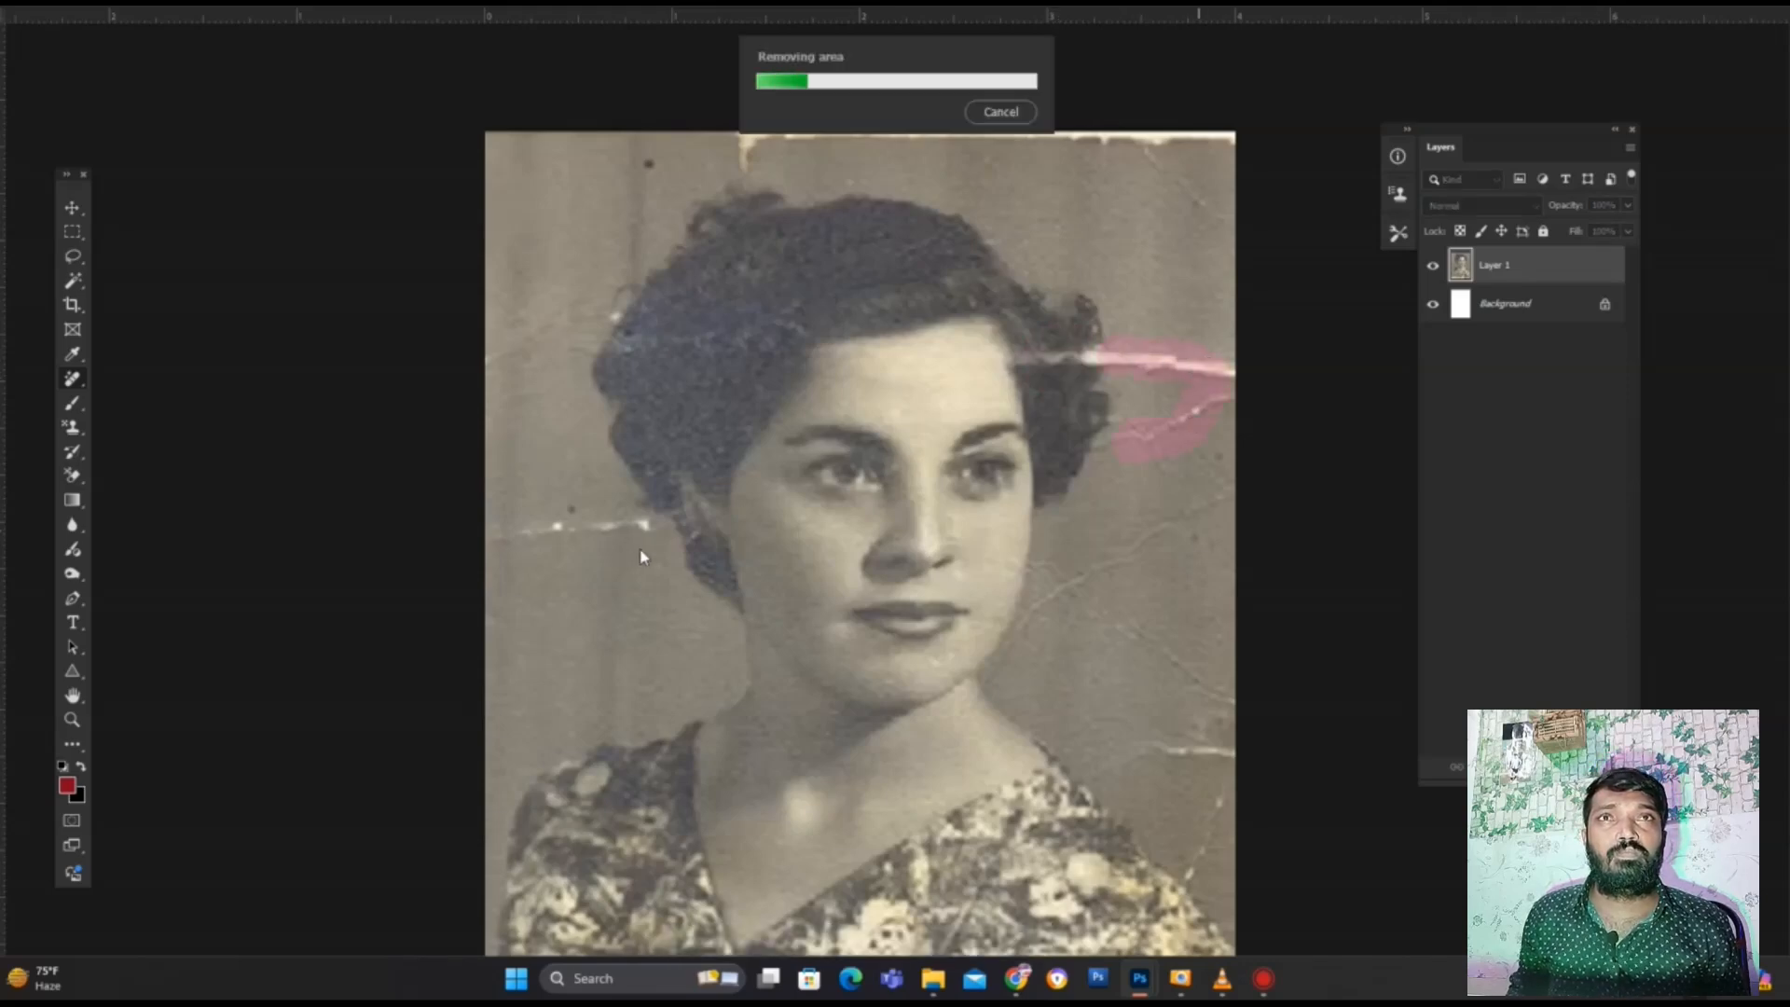
pyautogui.moveTo(636, 533); pyautogui.dragTo(650, 552)
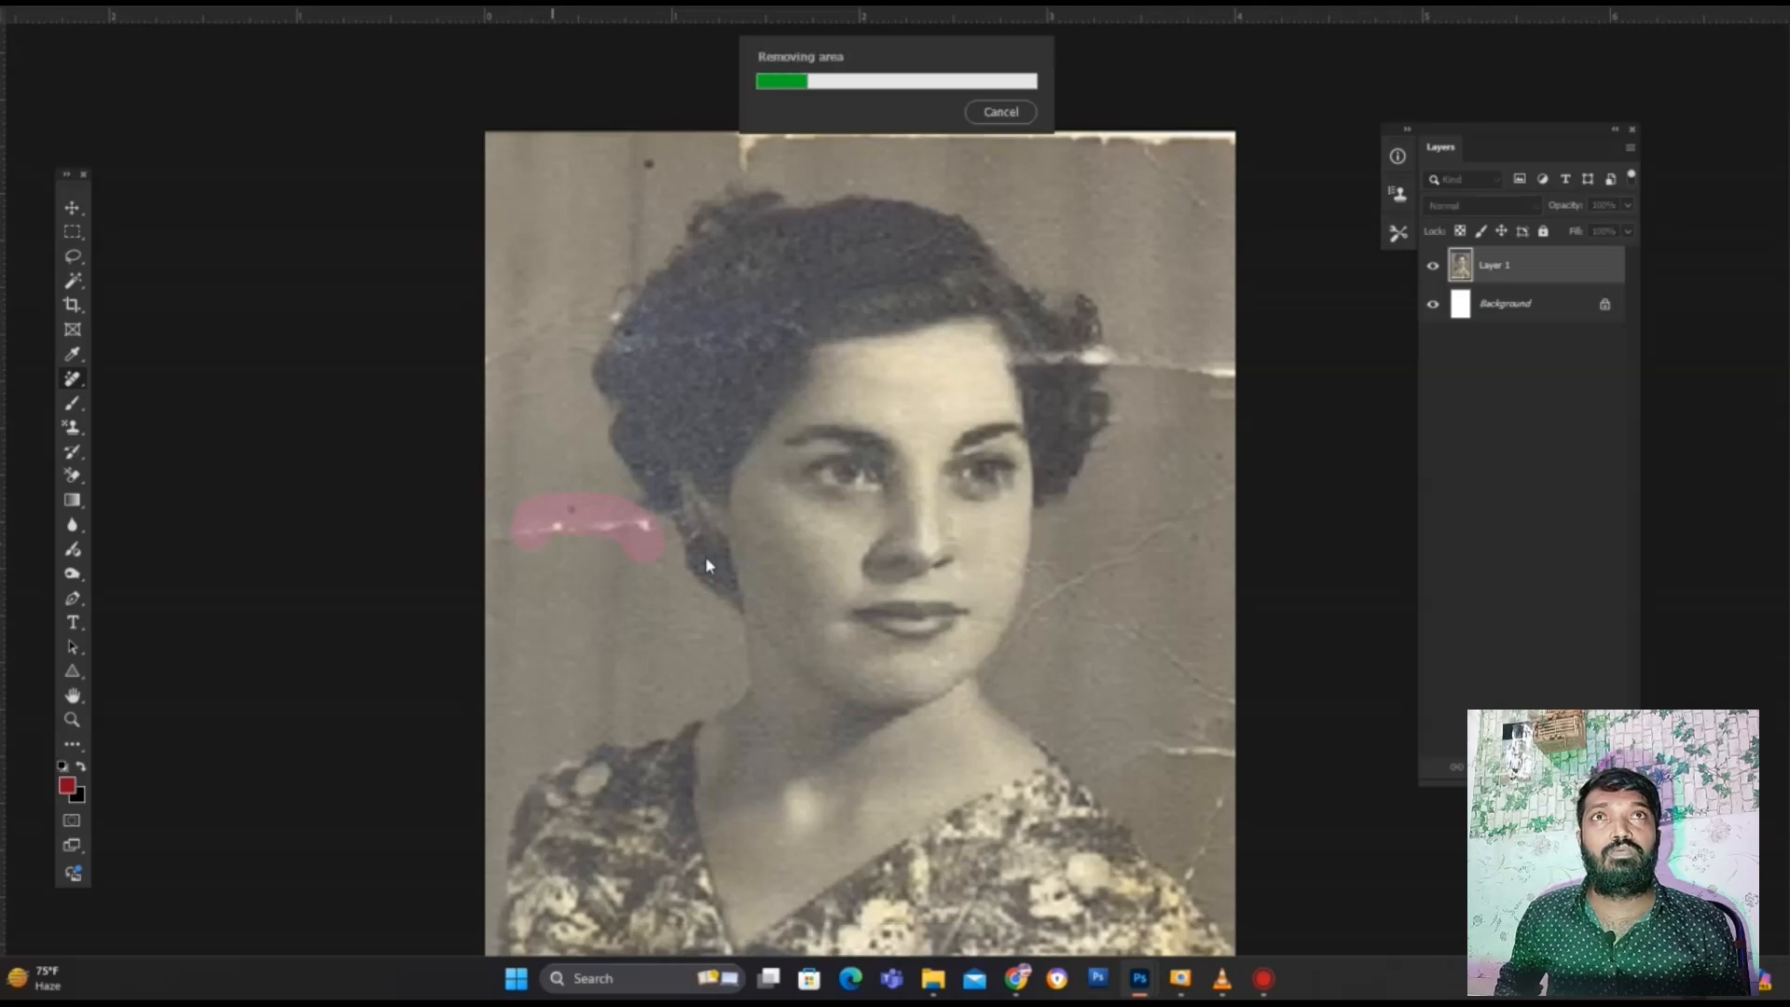
pyautogui.moveTo(617, 321)
pyautogui.mouseDown()
pyautogui.moveTo(683, 301)
pyautogui.moveTo(779, 321)
pyautogui.mouseUp()
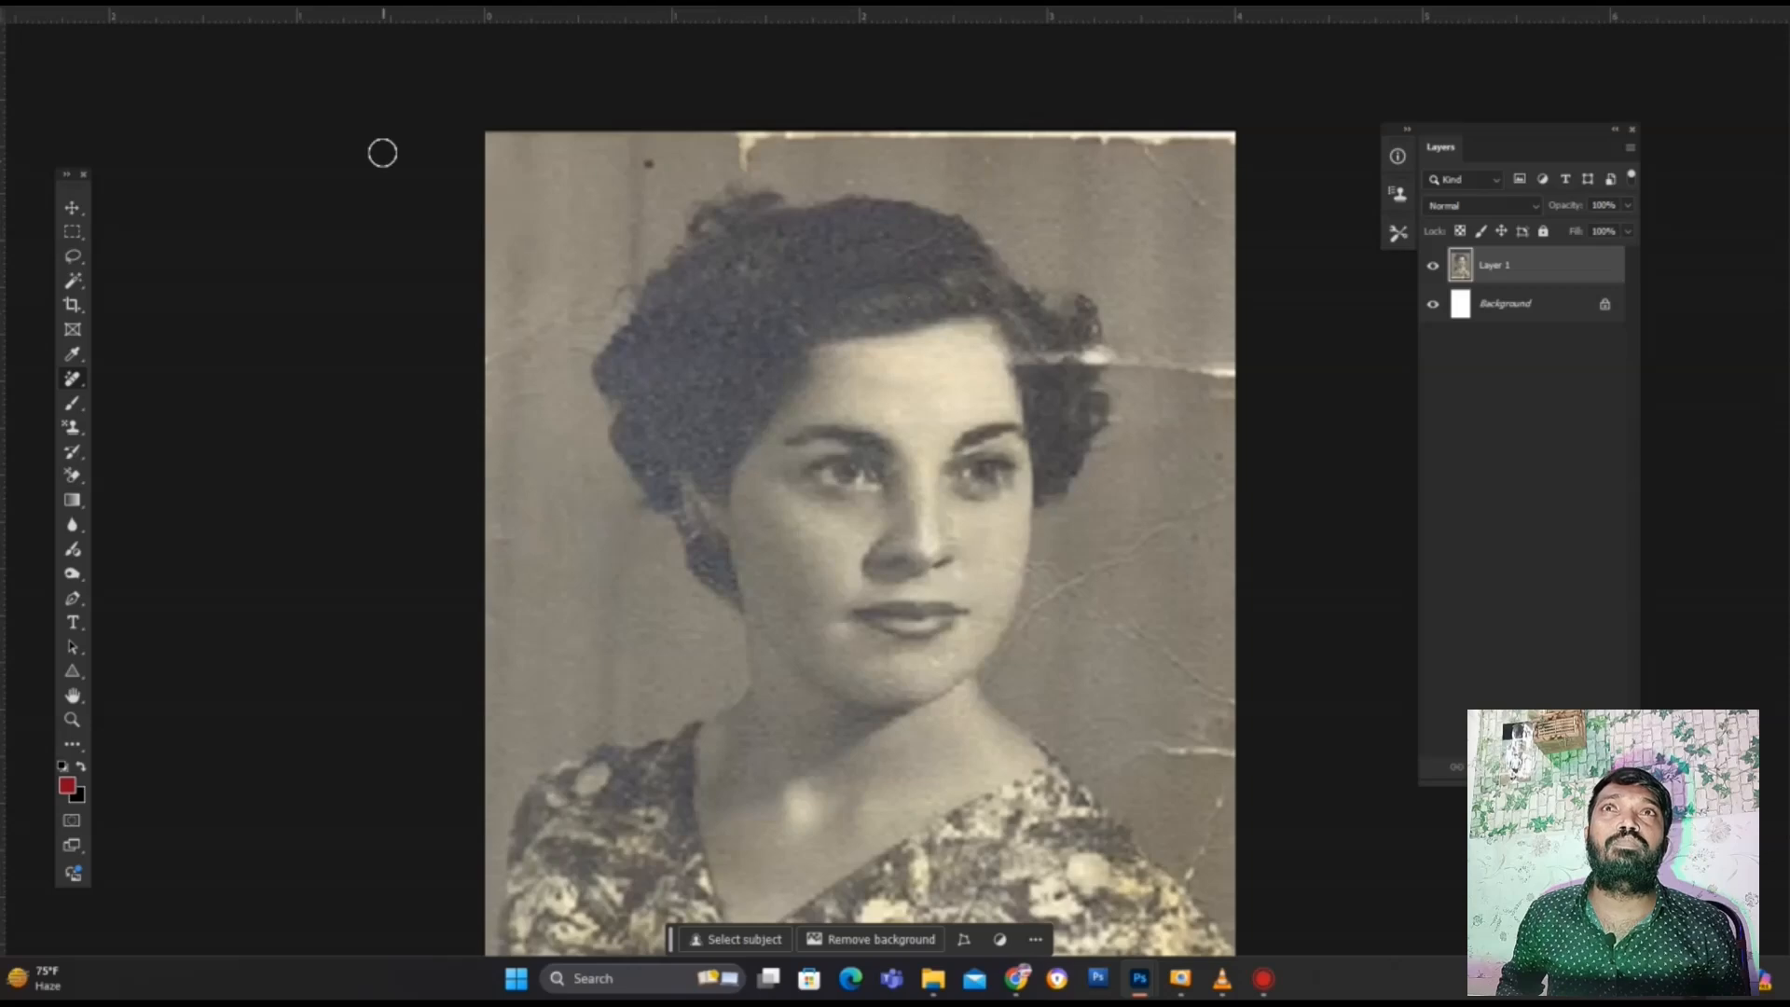
# Open Neural Filters for the portrait layer and enable the Colorize filter.
pyautogui.press('f')
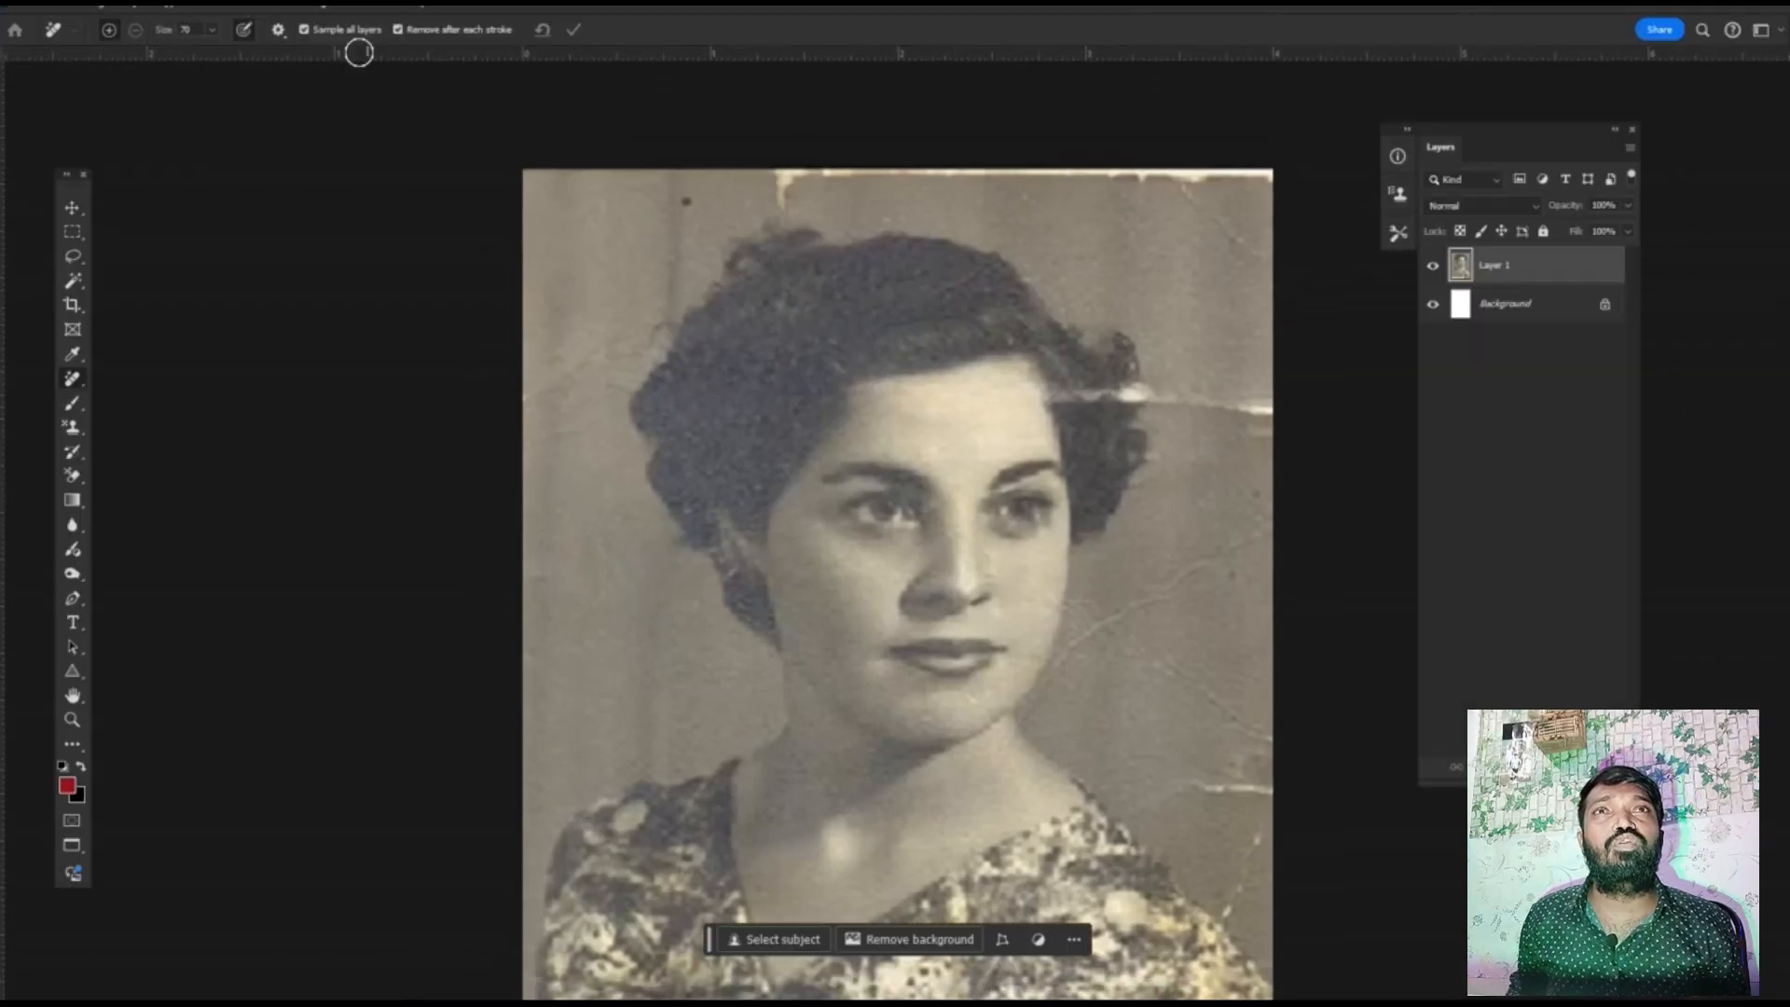
pyautogui.click(252, 4)
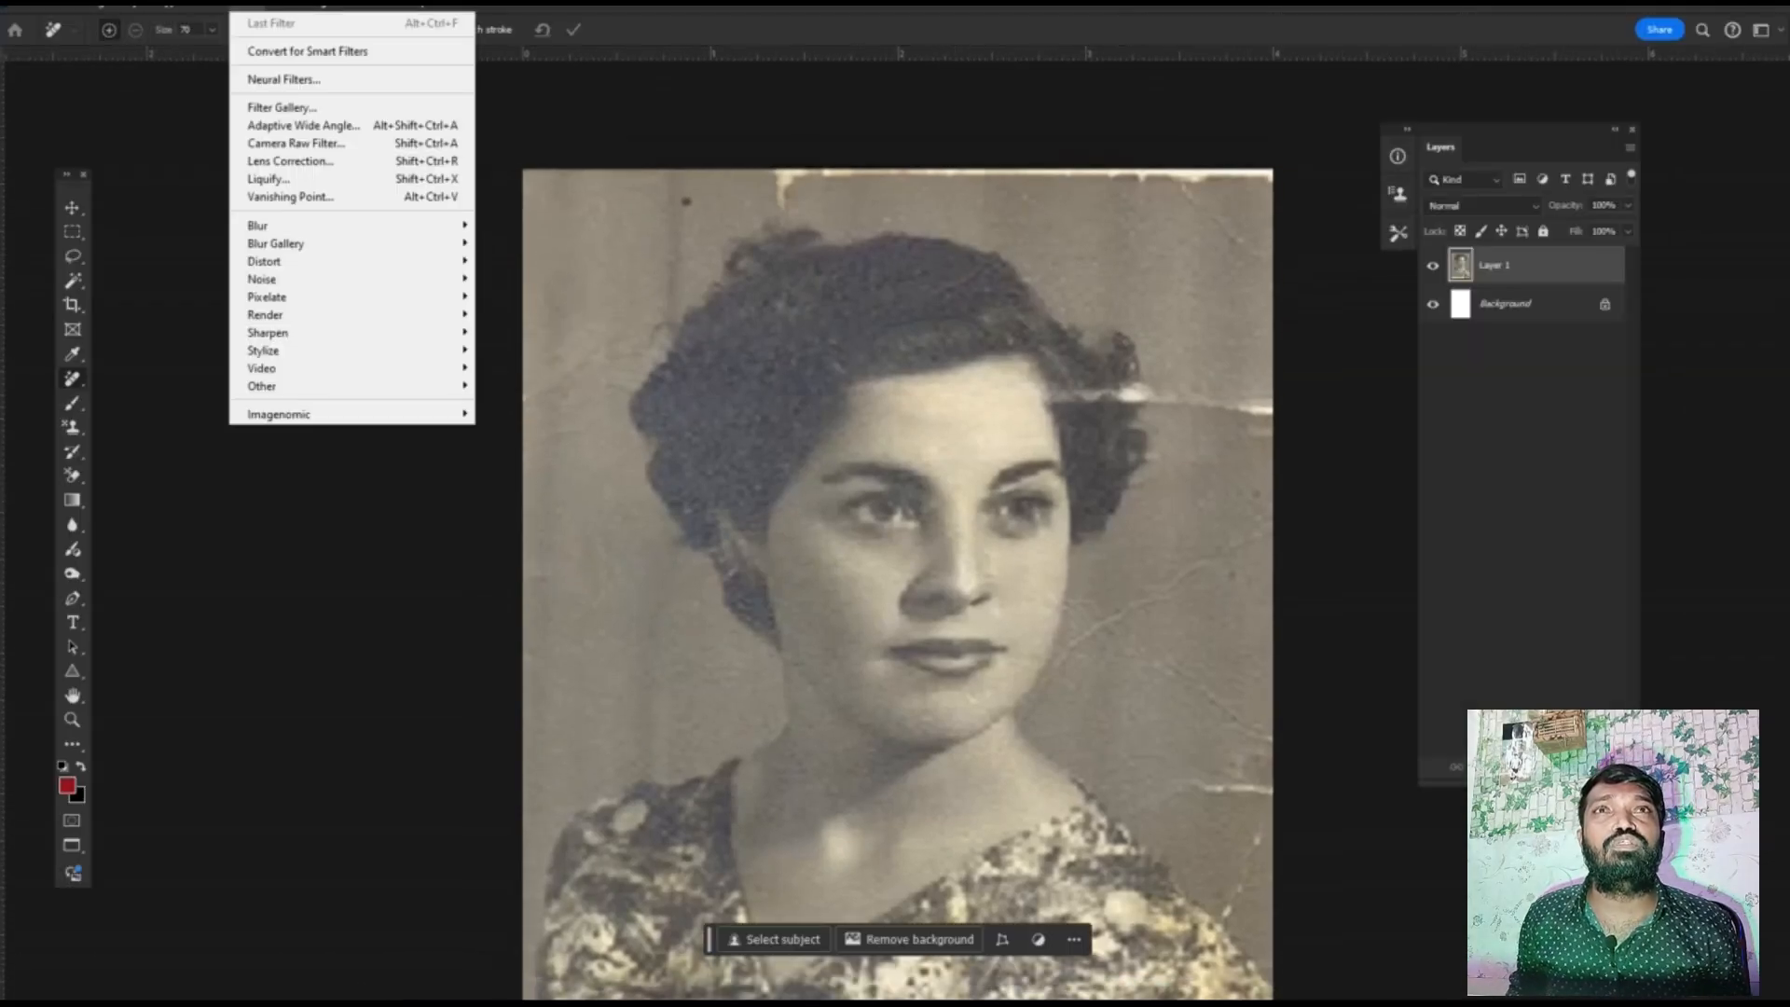
pyautogui.click(341, 84)
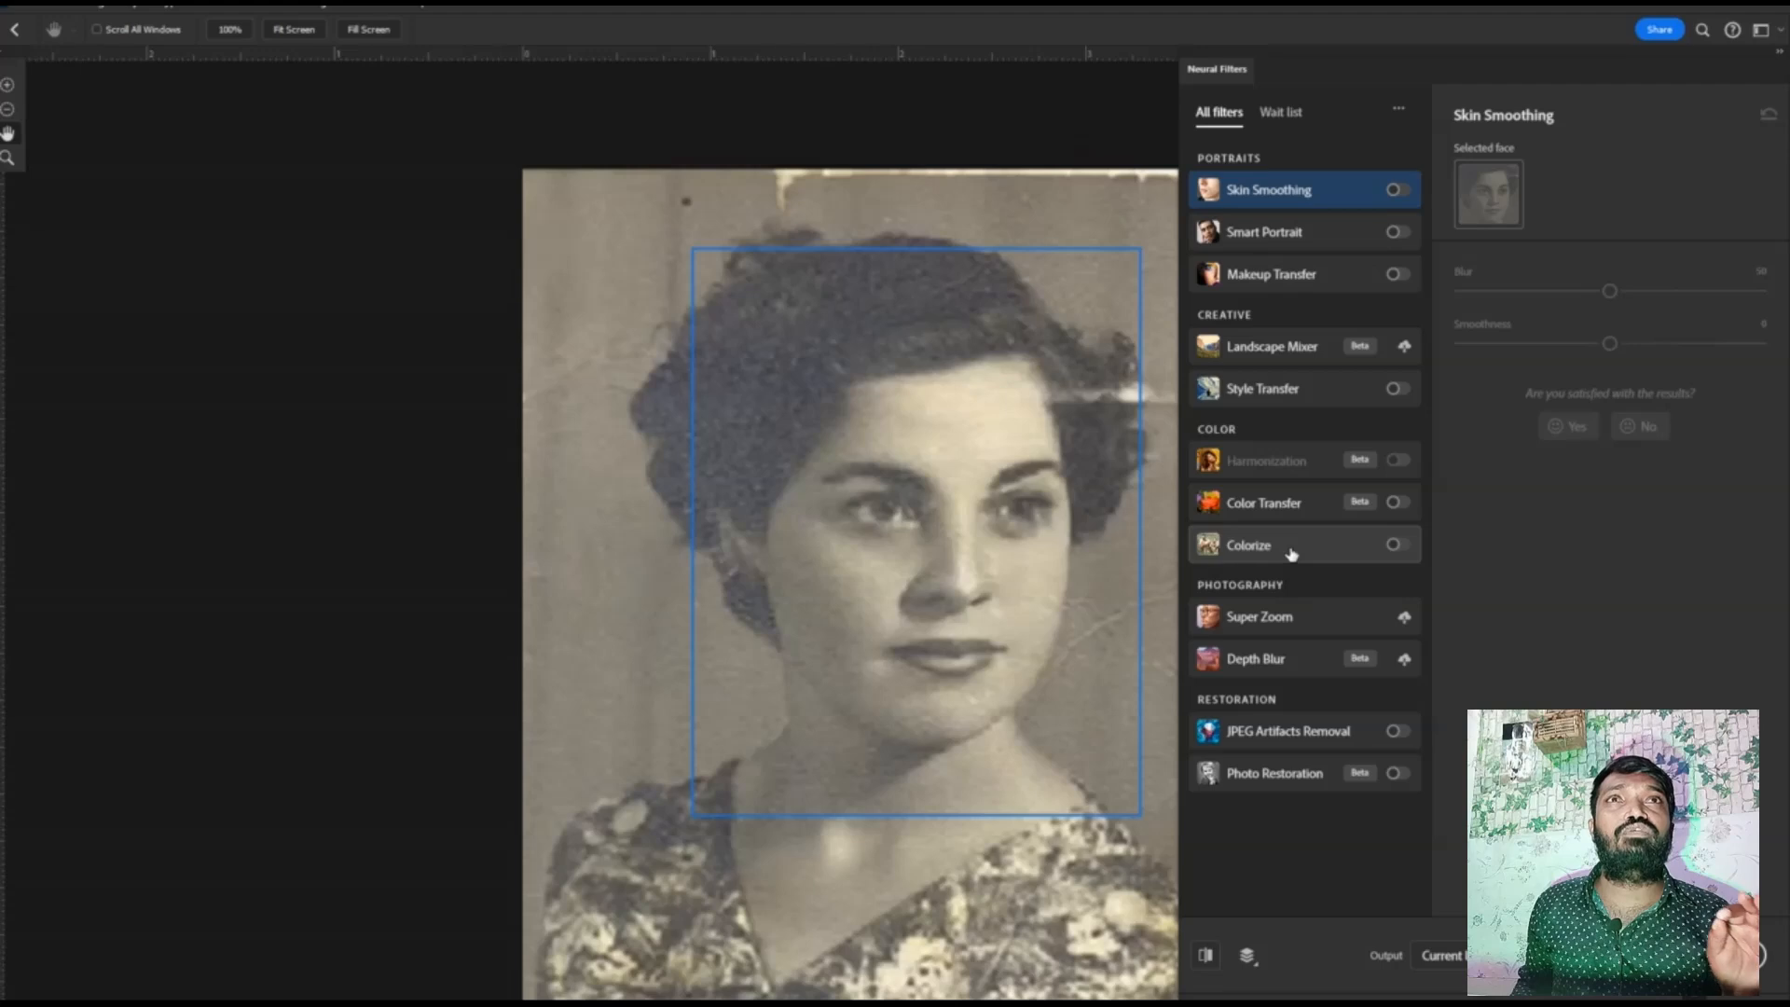
pyautogui.moveTo(1291, 554)
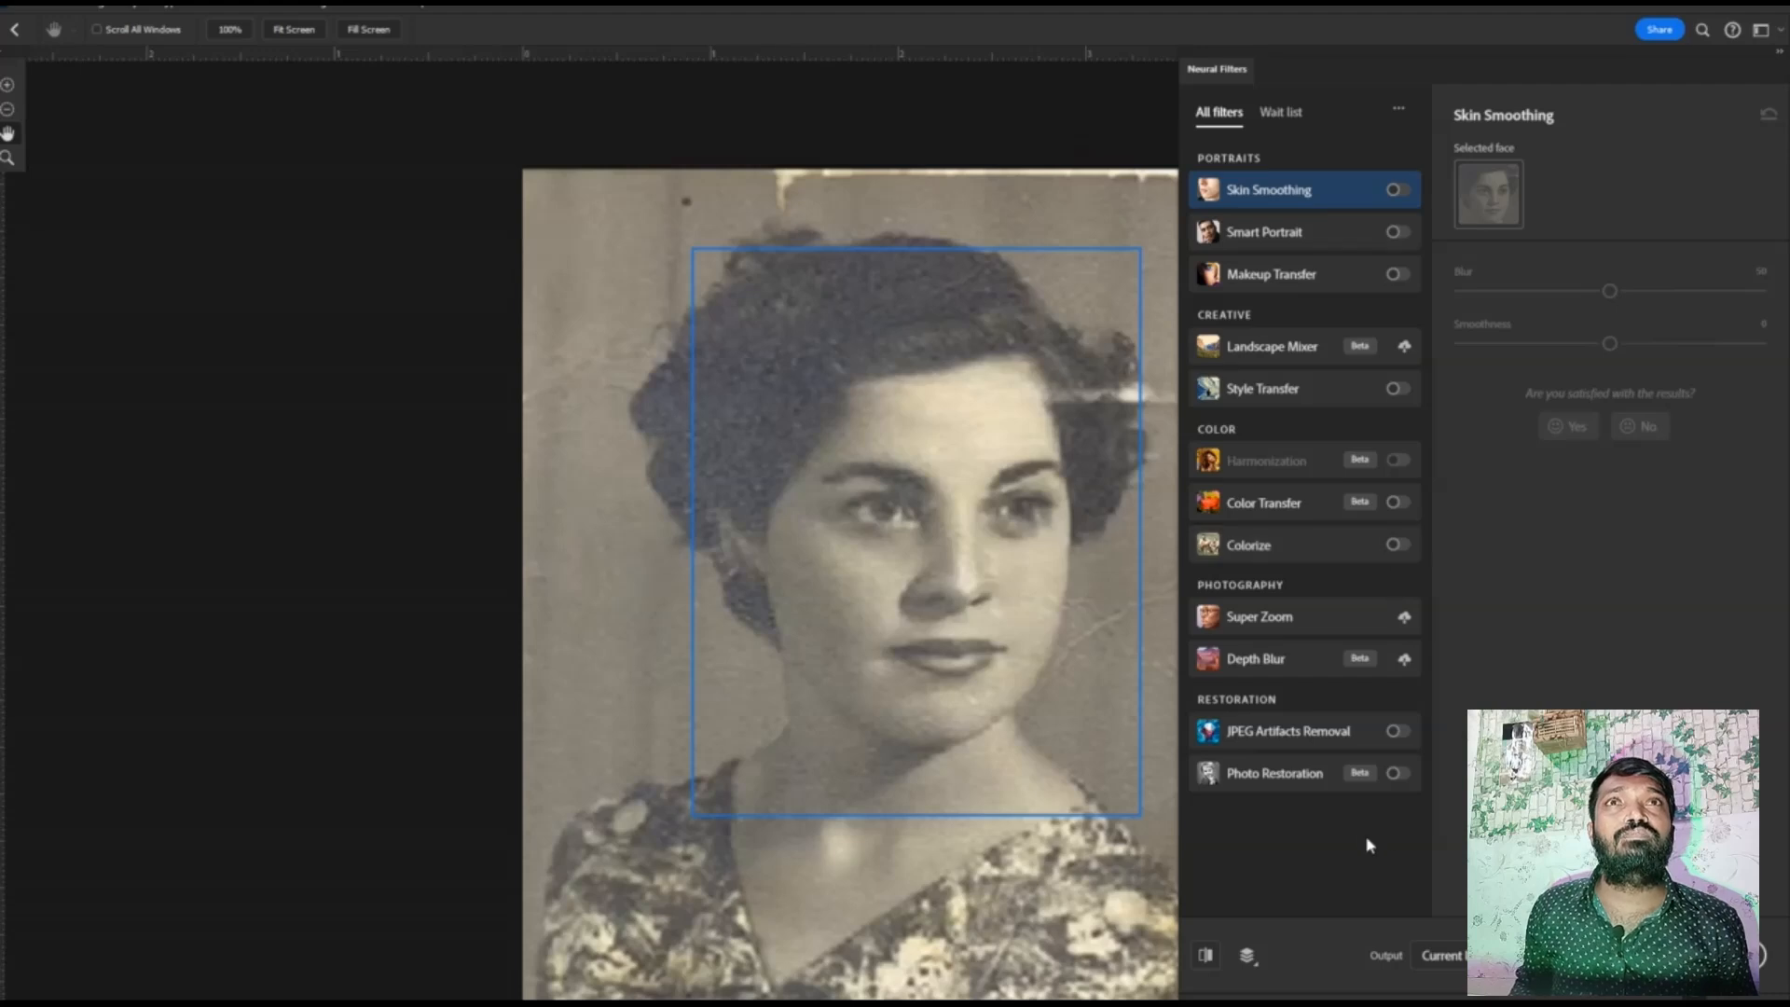
pyautogui.click(1391, 550)
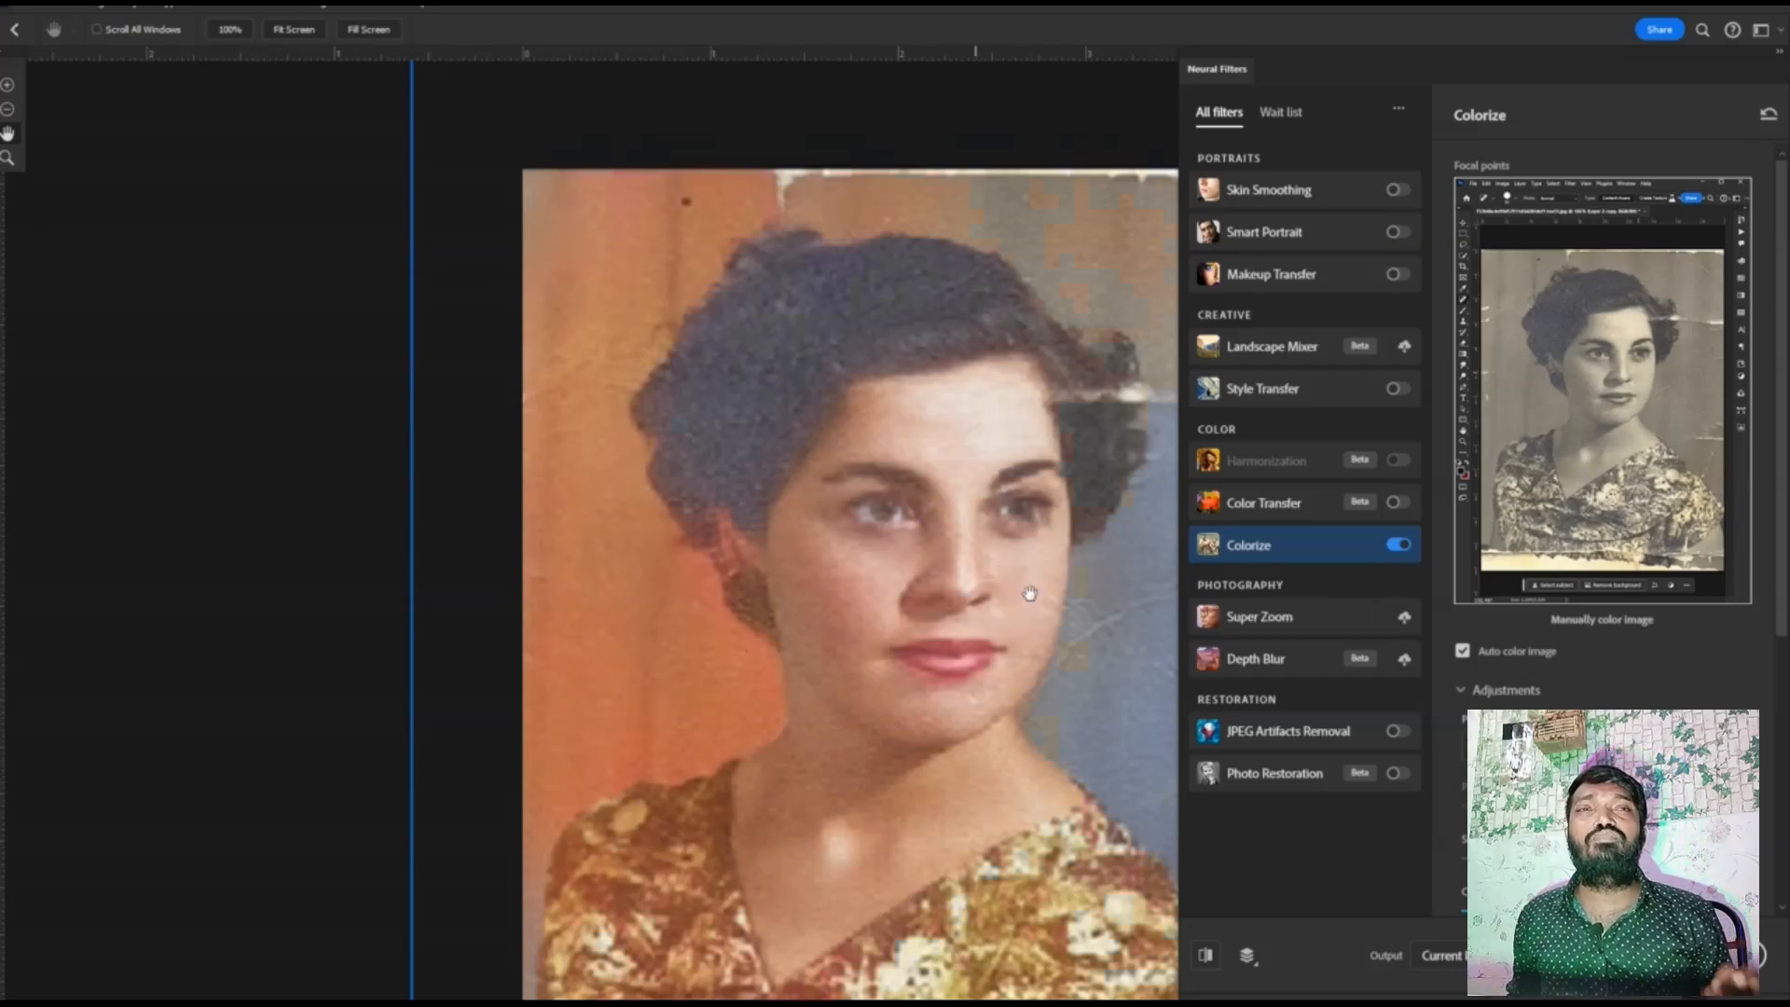
# Compare the portrait with and without the Colorize filter, leaving the filter enabled.
pyautogui.click(1395, 548)
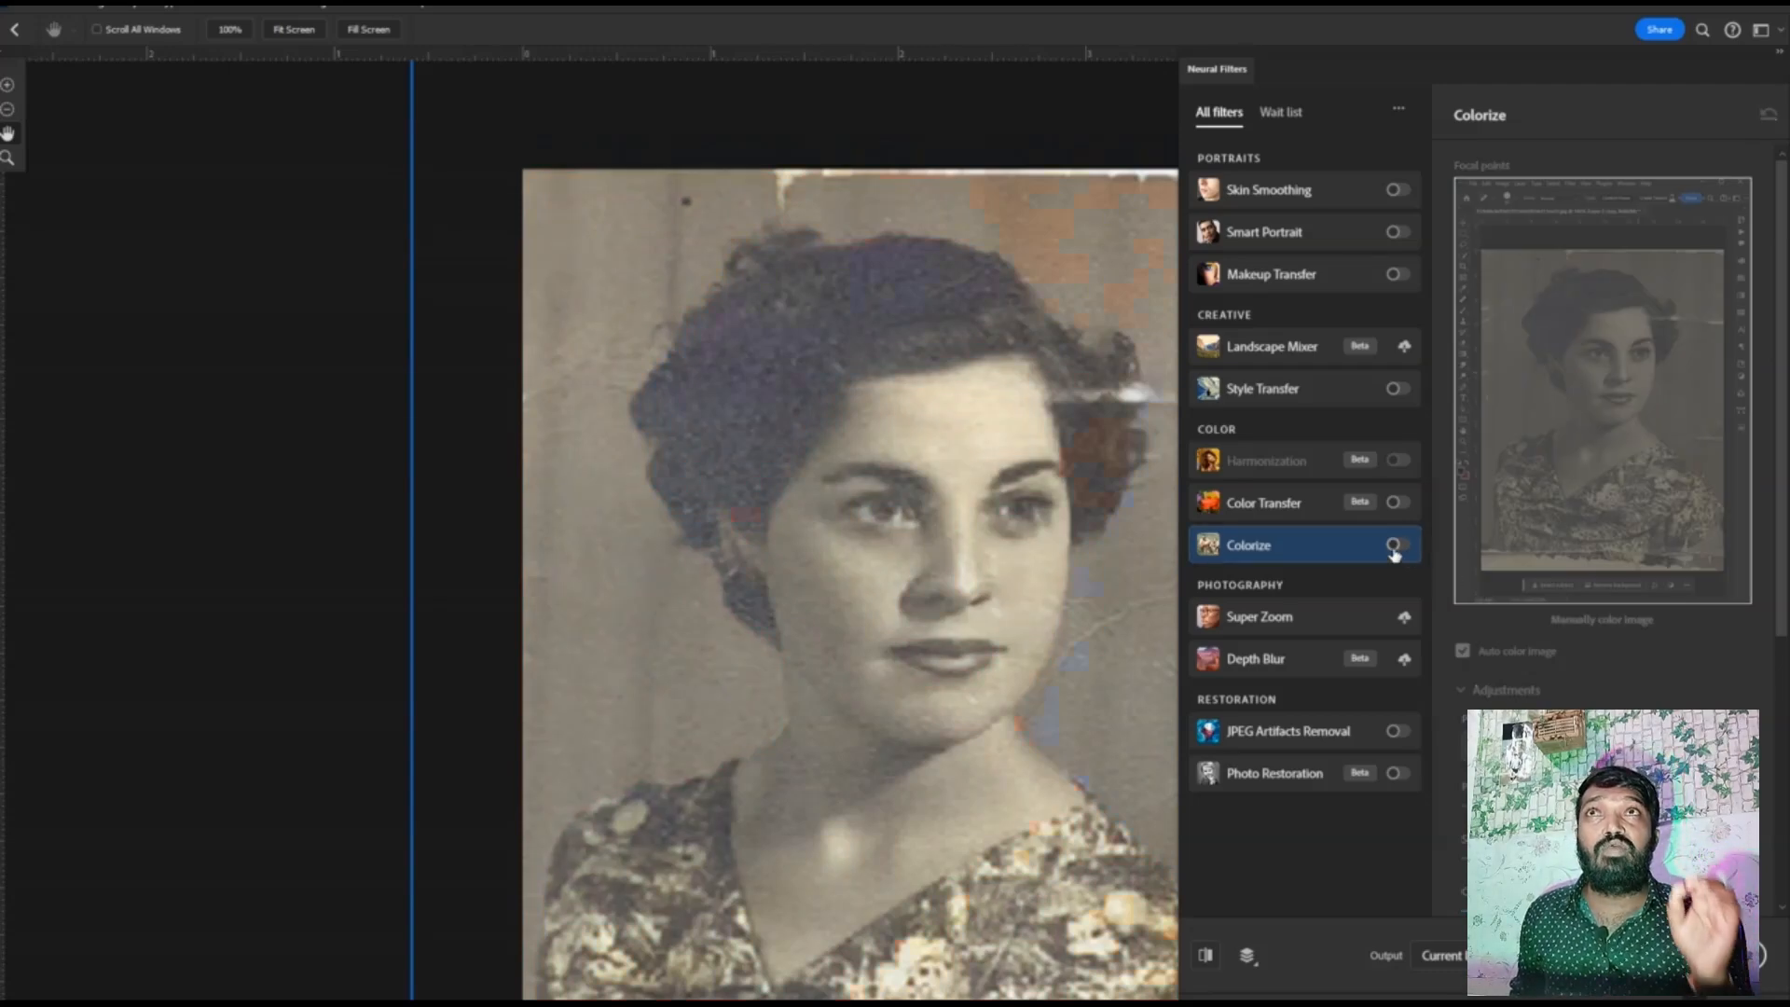
pyautogui.click(1394, 544)
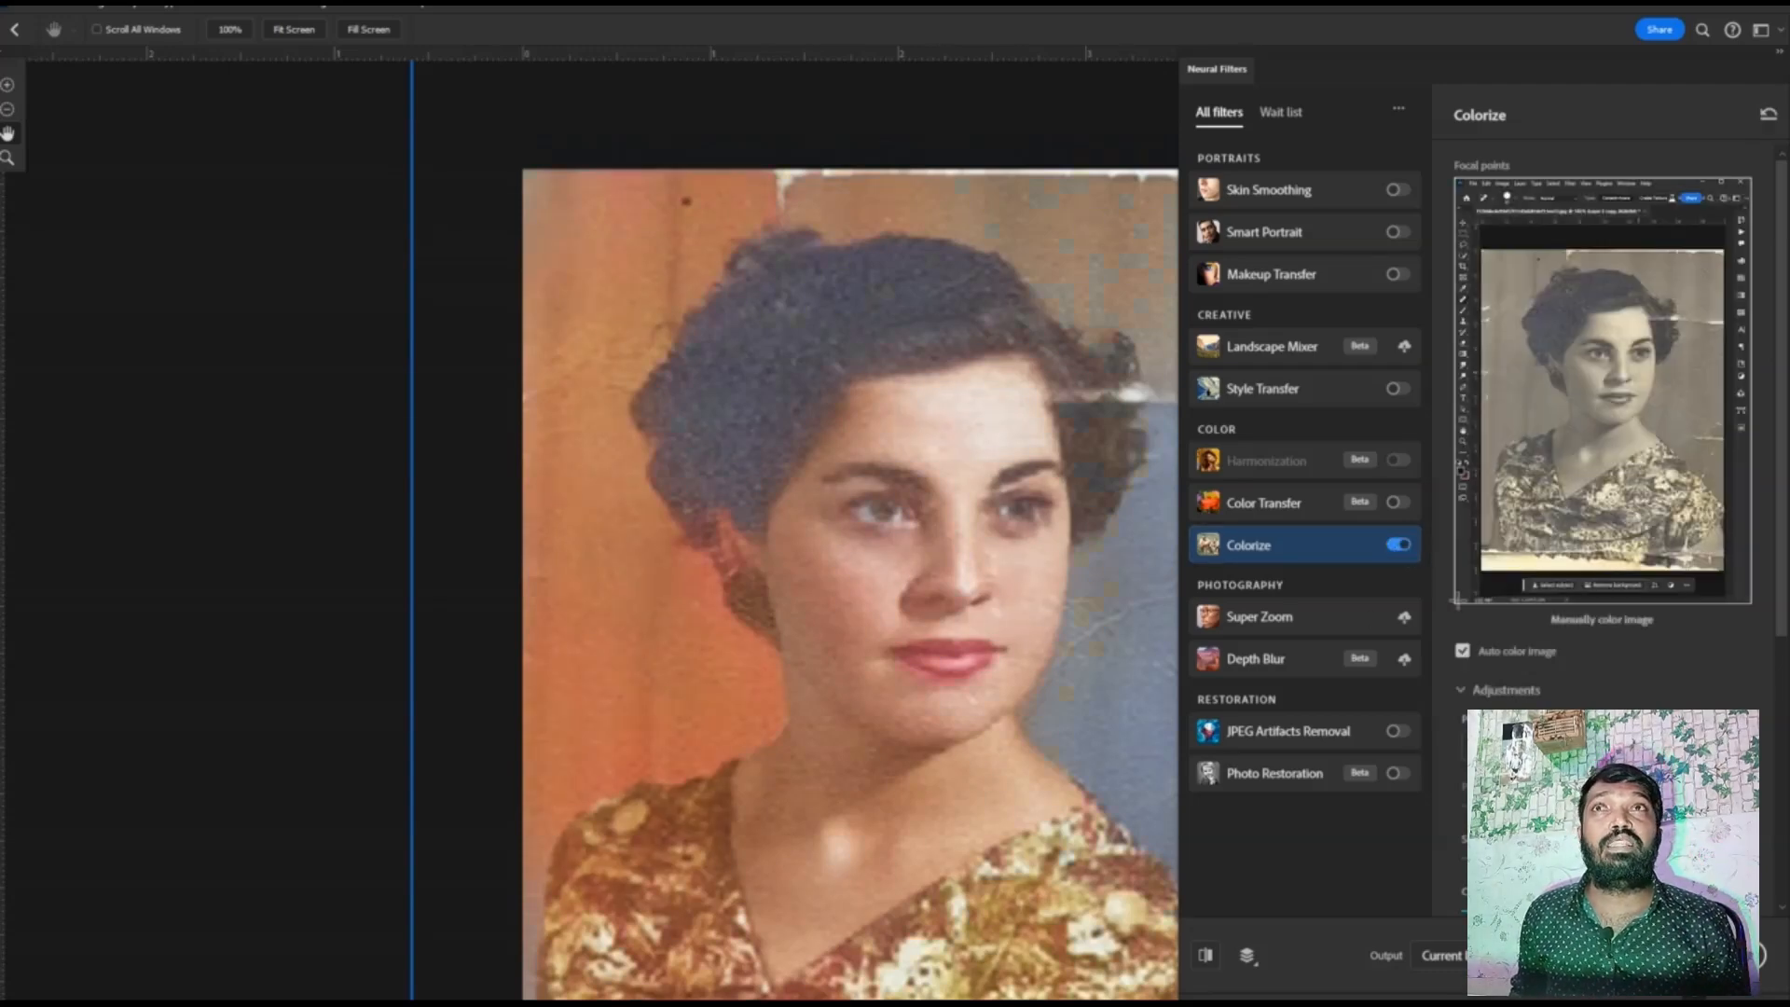
pyautogui.click(1402, 553)
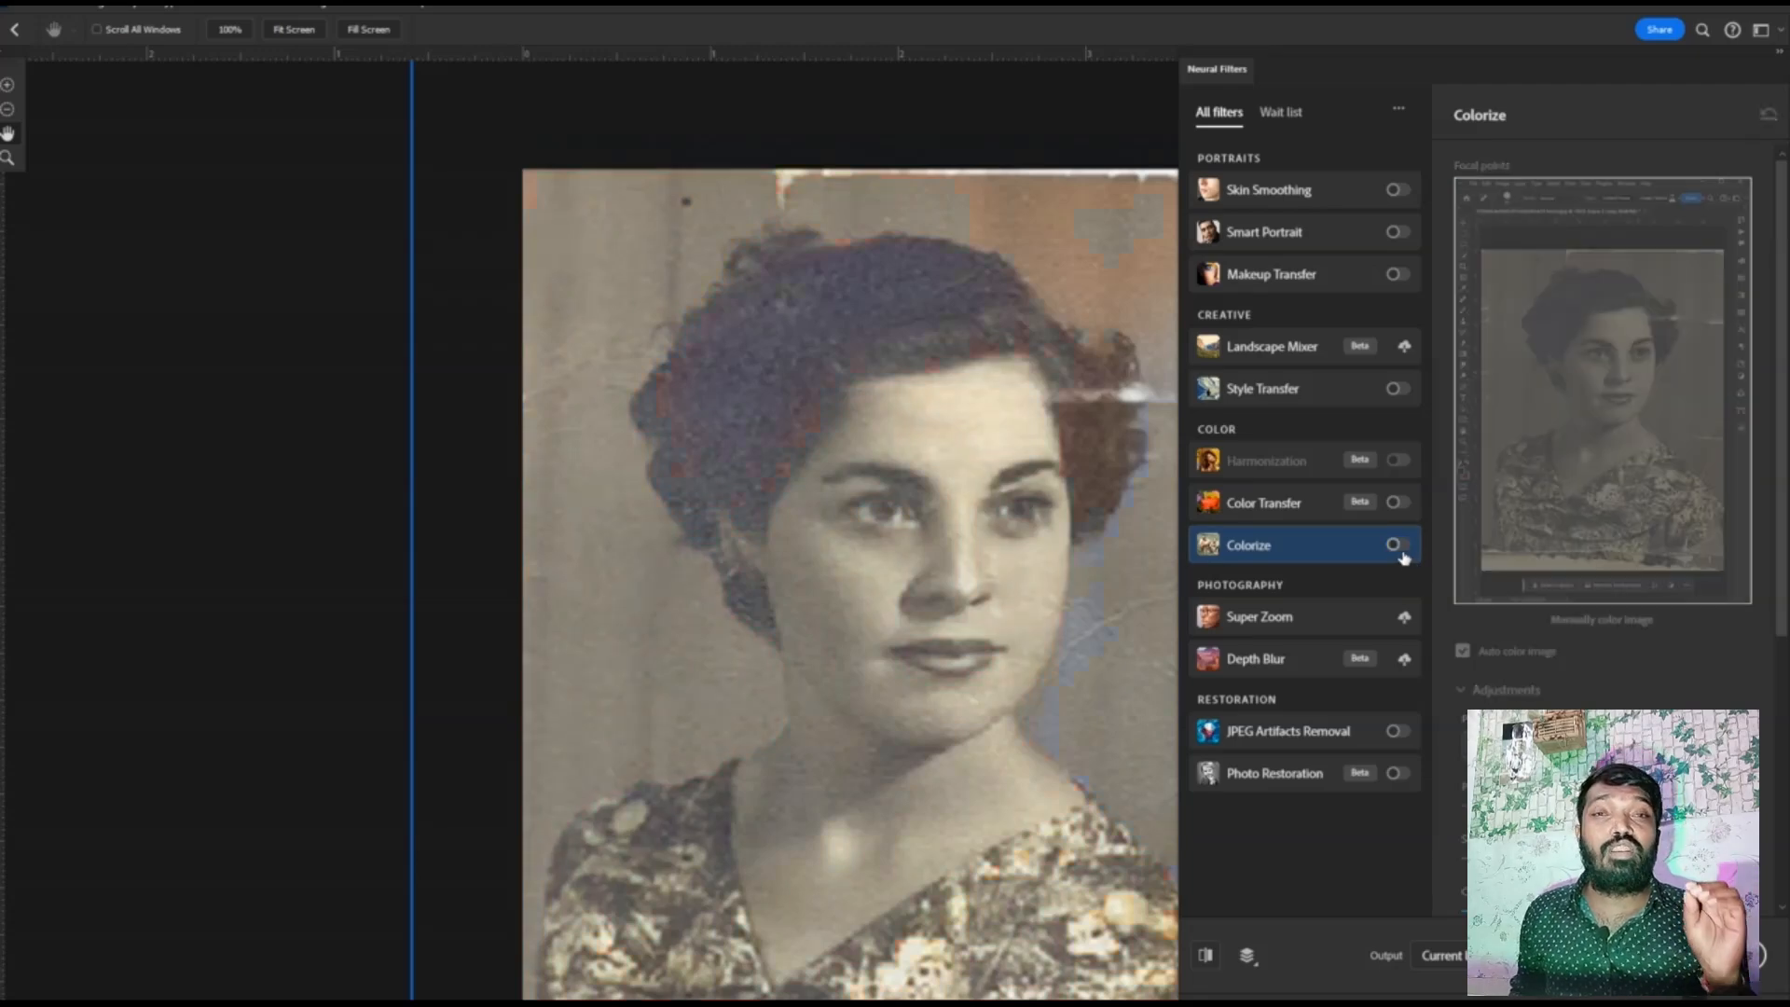
pyautogui.click(1395, 546)
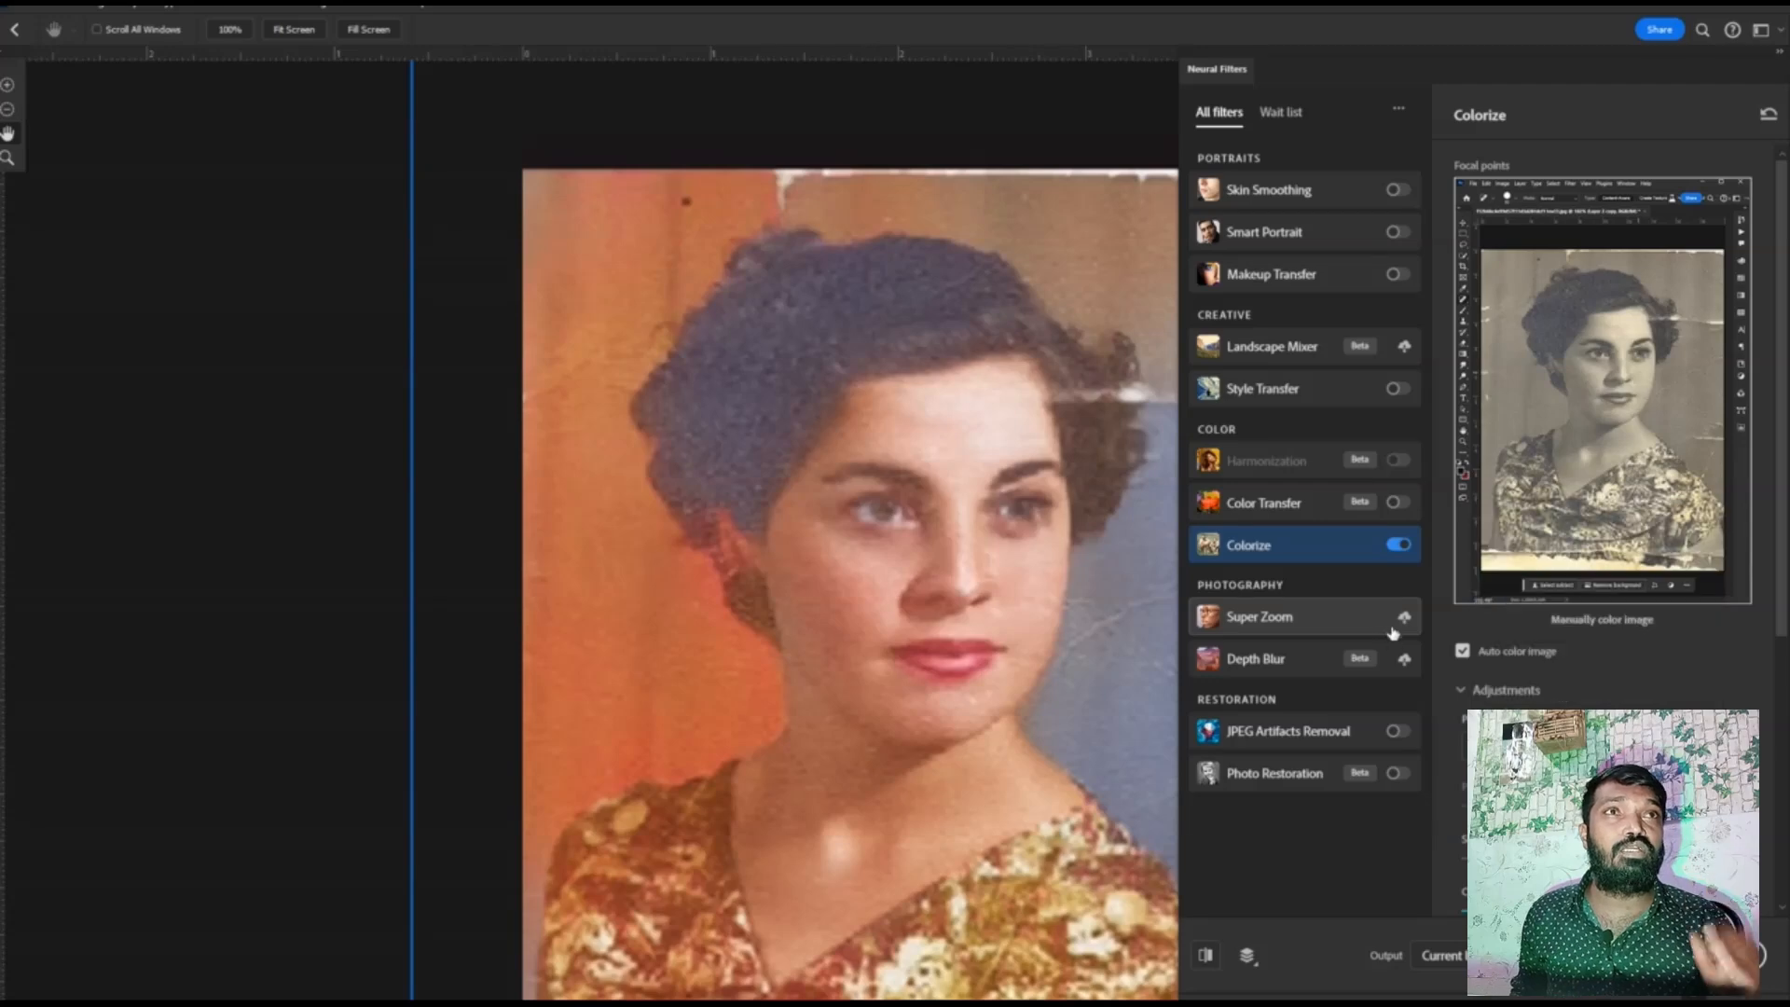
# Enable Skin Smoothing, Smart Portrait and Makeup Transfer, and apply the neural filters to the current layer.
pyautogui.moveTo(1370, 671)
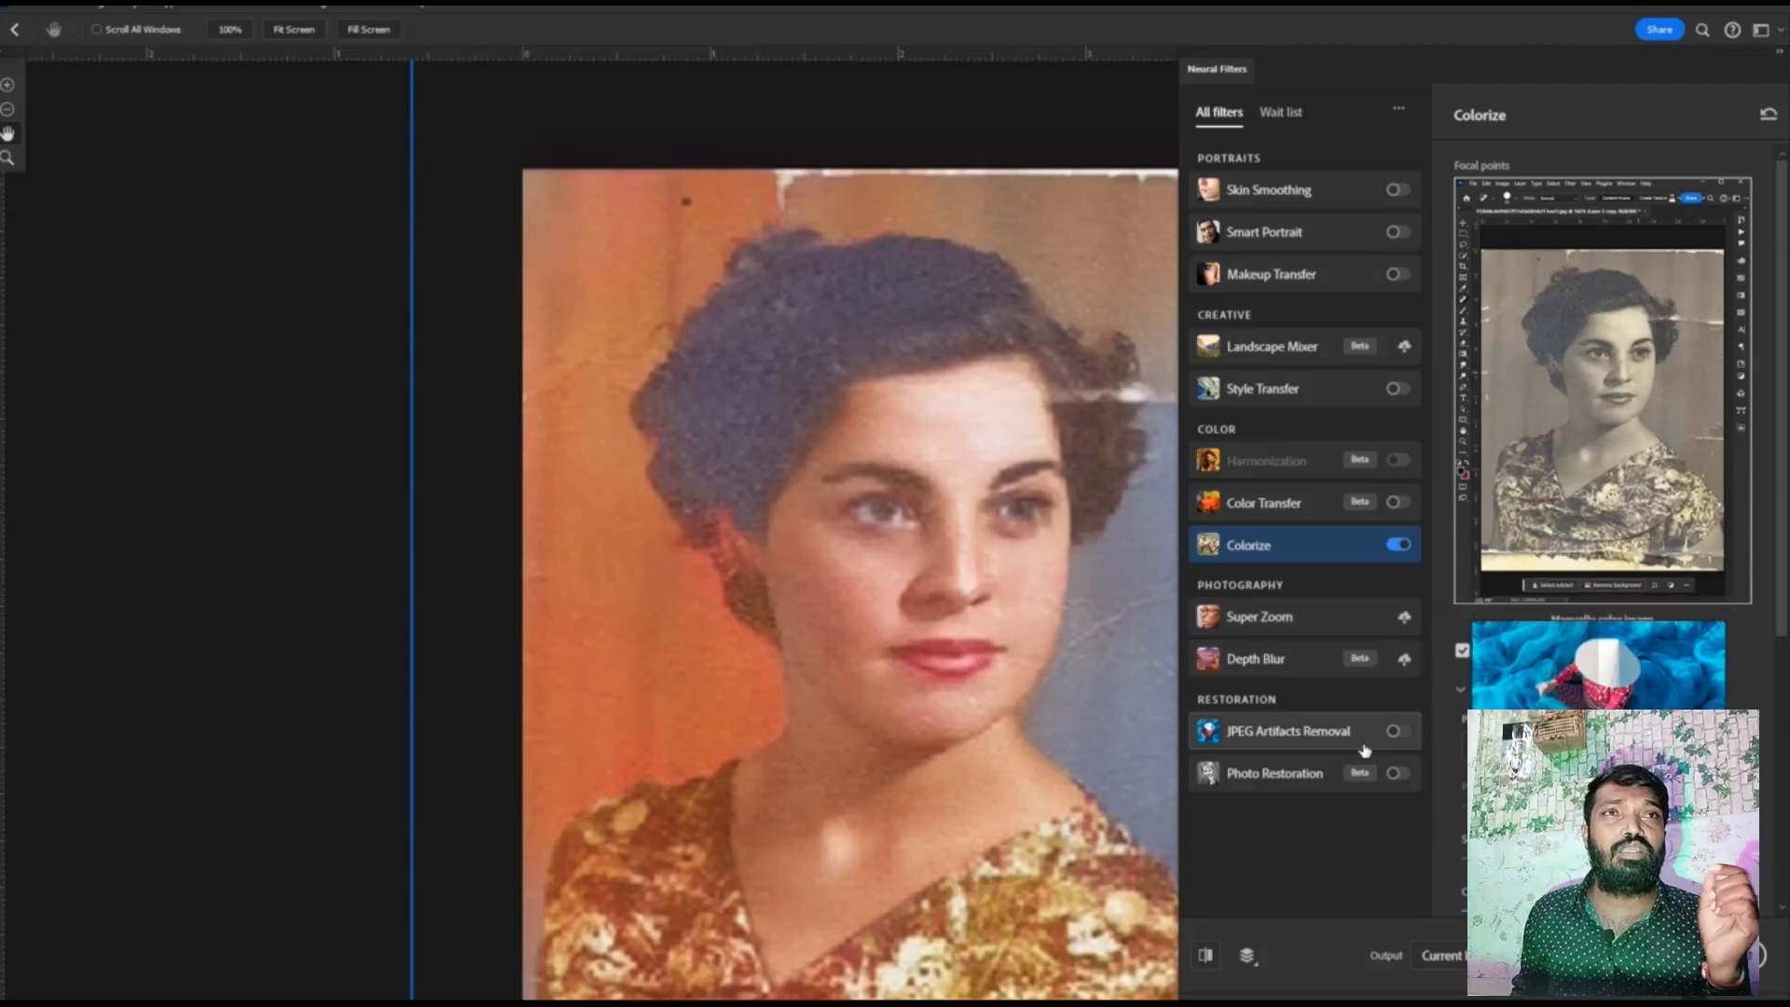
pyautogui.moveTo(1269, 228)
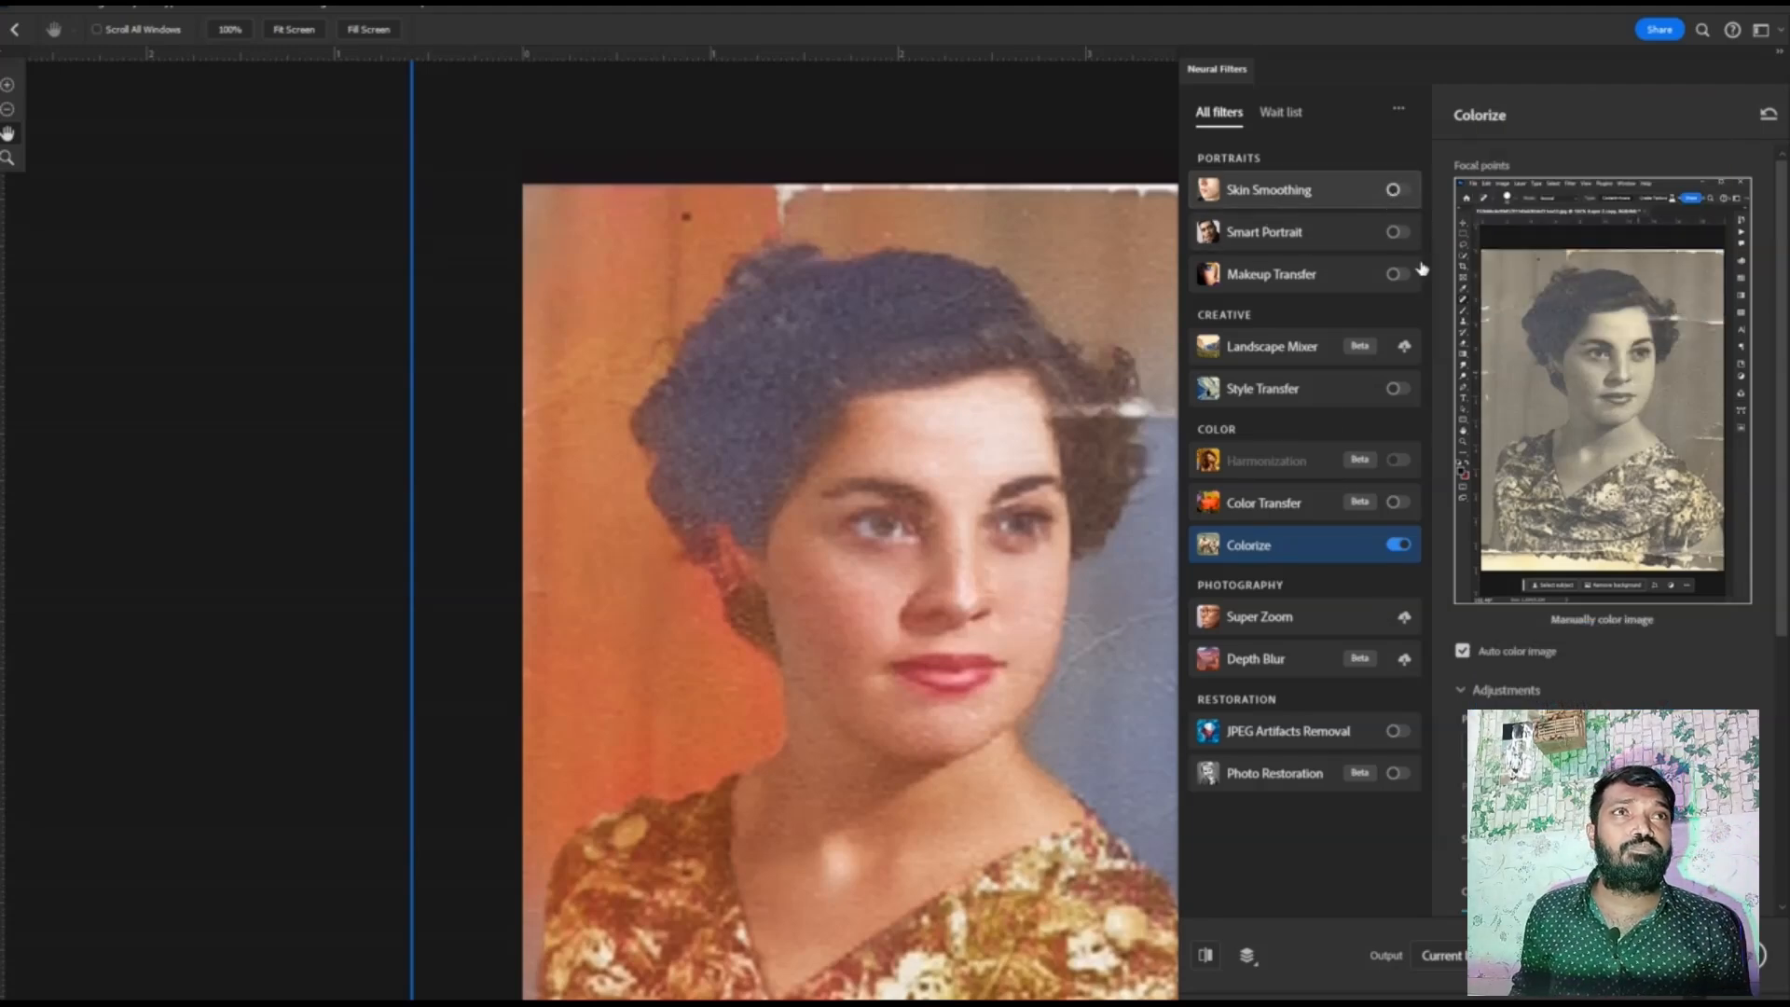
pyautogui.click(1395, 189)
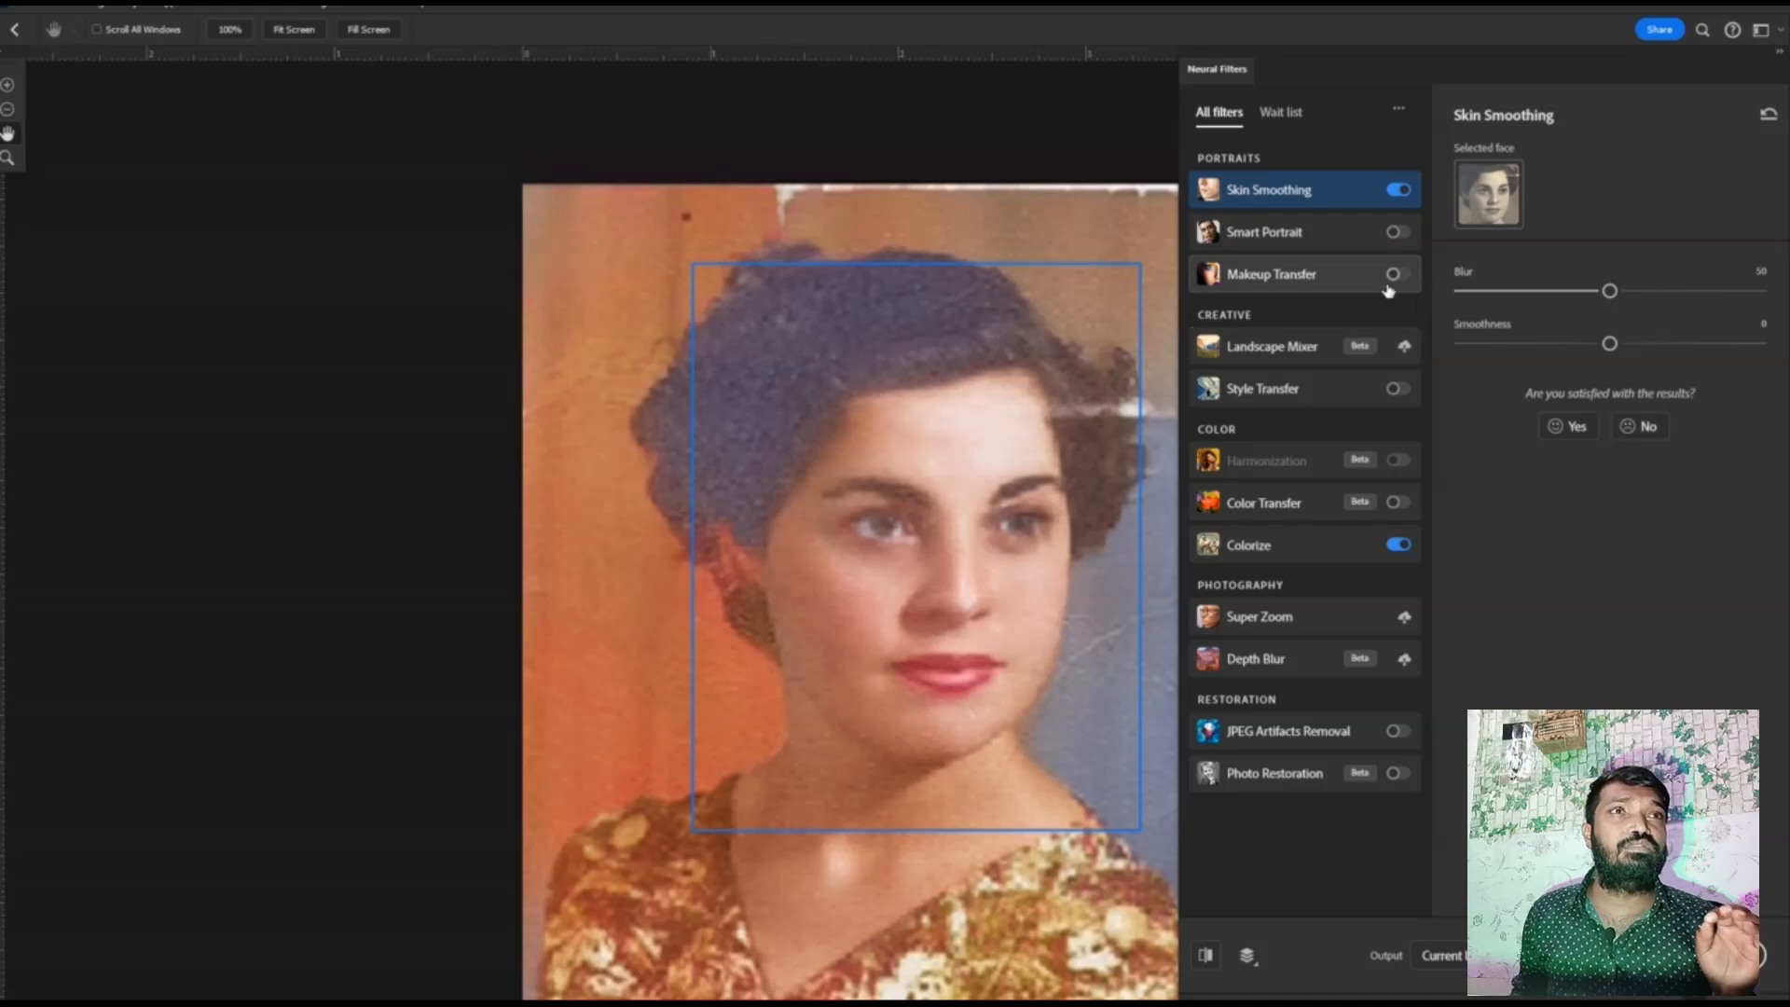
pyautogui.click(1393, 232)
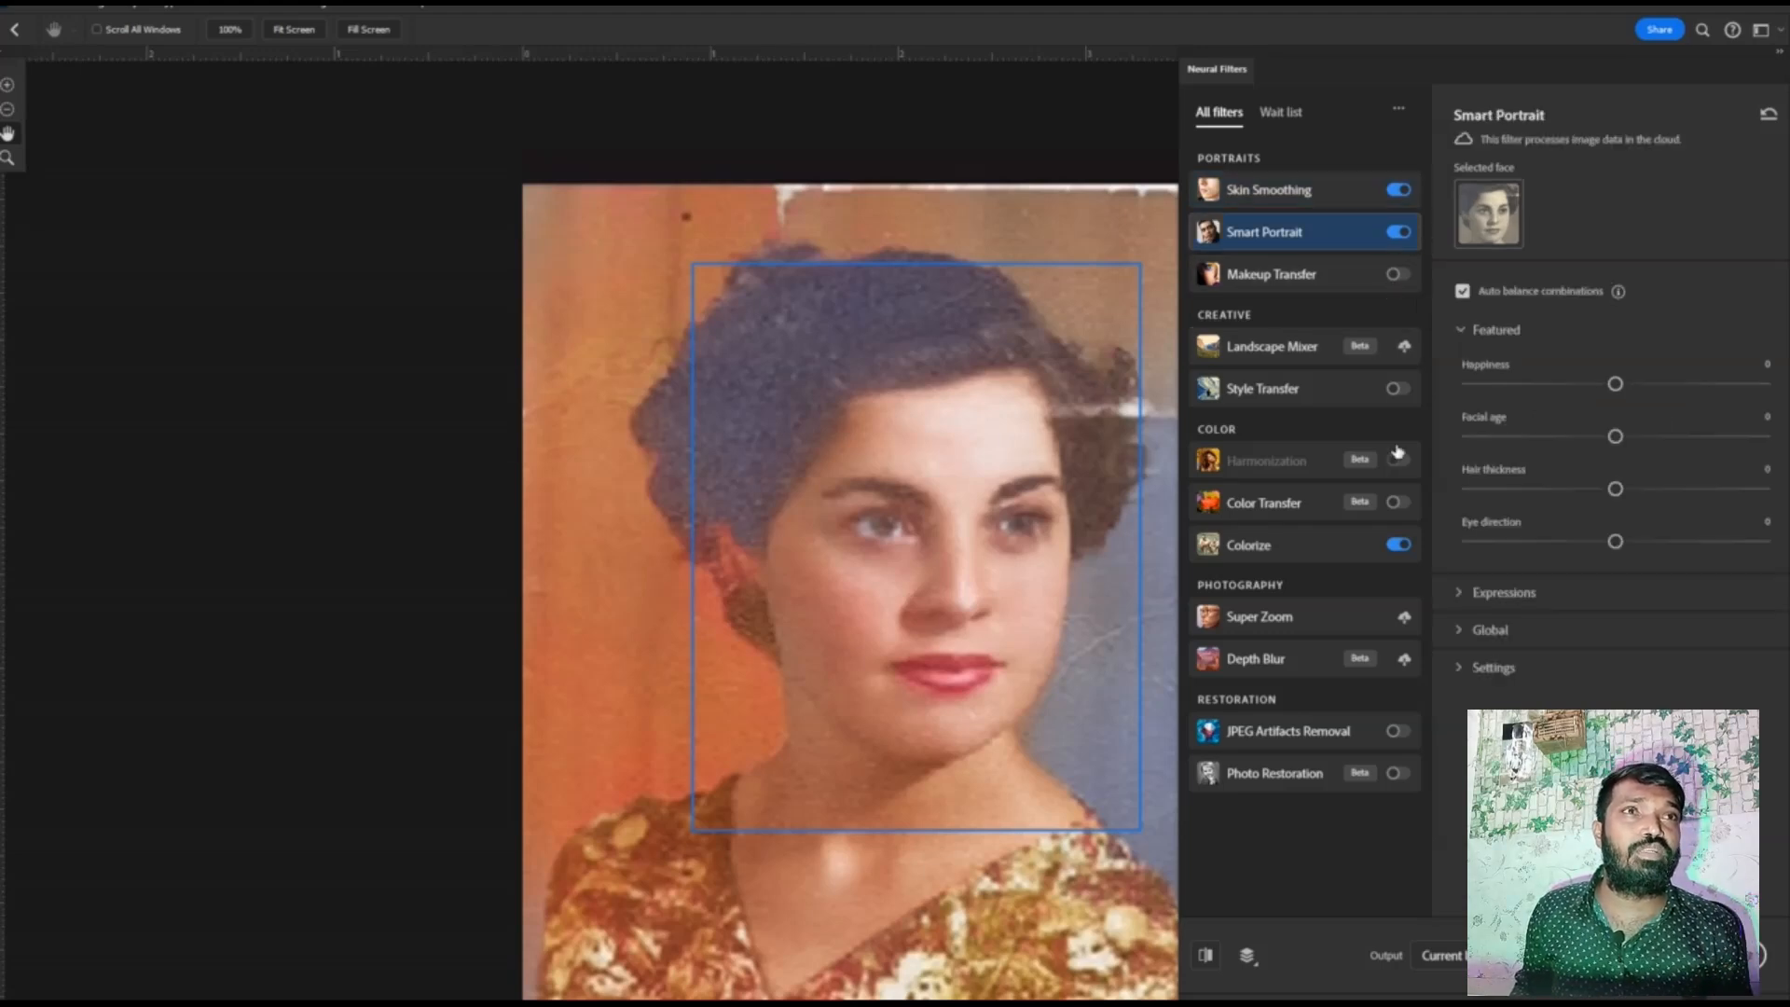
pyautogui.click(1394, 276)
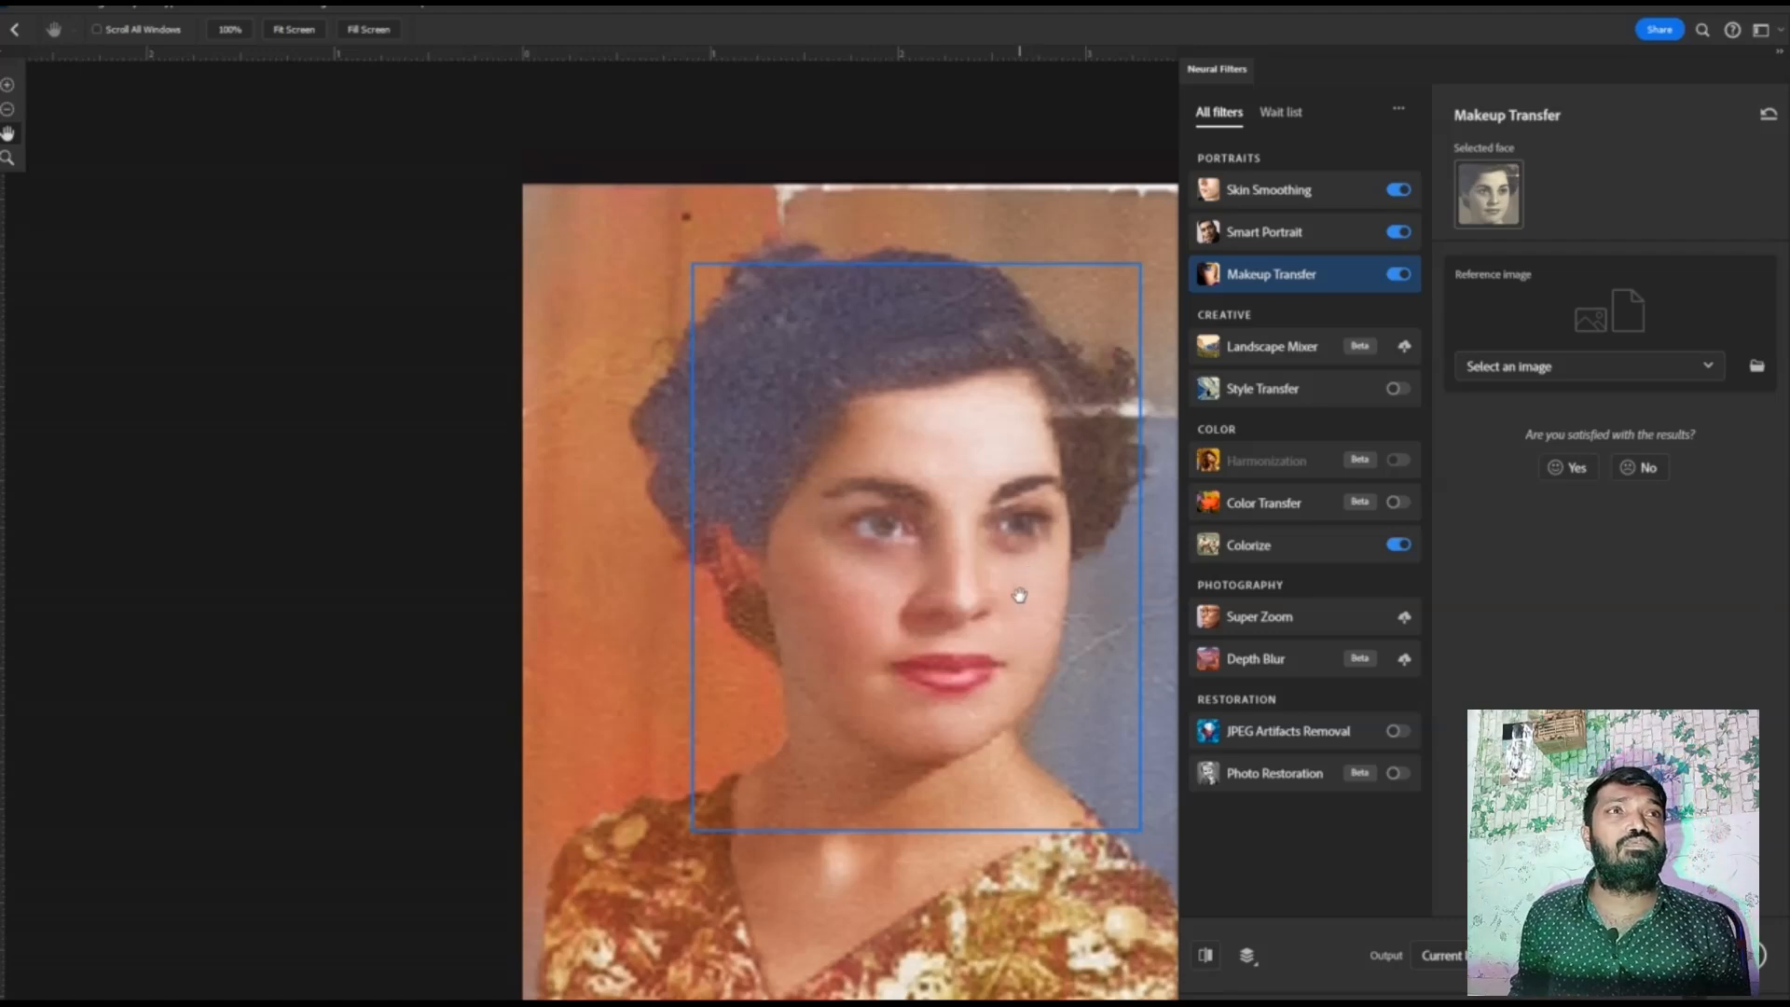
pyautogui.press('z')
pyautogui.click(956, 657)
pyautogui.moveTo(1011, 611); pyautogui.dragTo(818, 587)
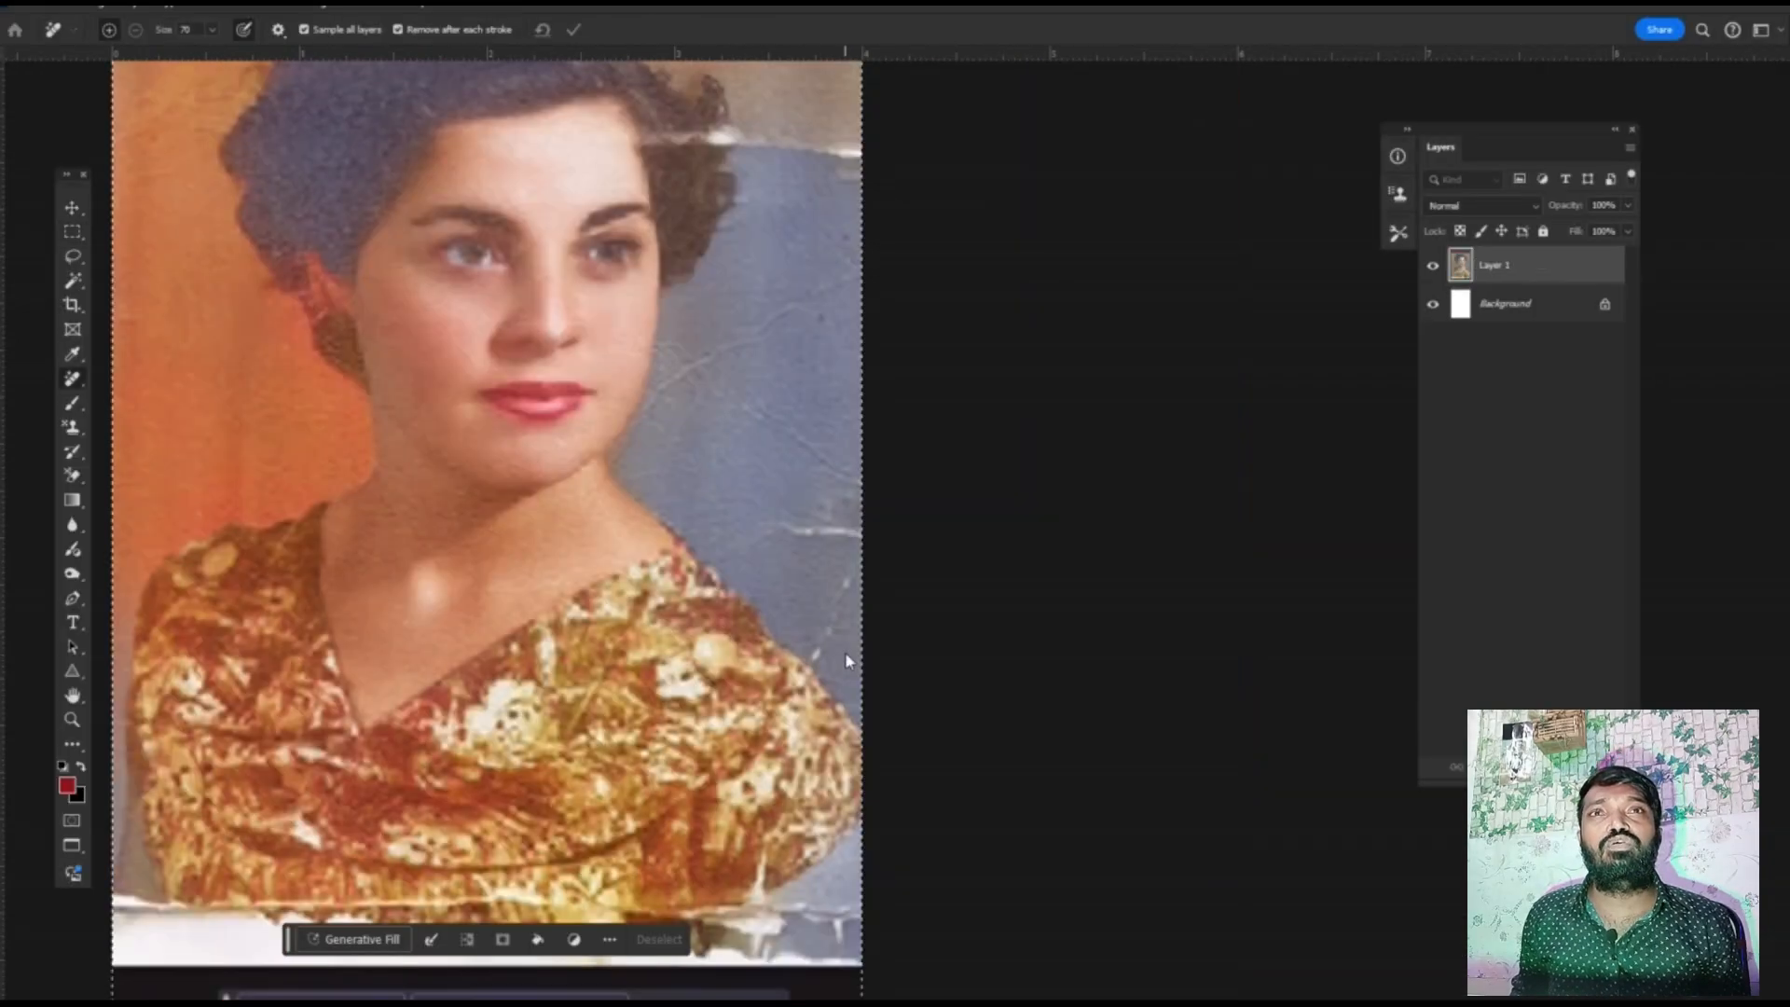
# Clear the selection around the portrait and mask out the background around the woman.
pyautogui.scroll(-3, 845, 651)
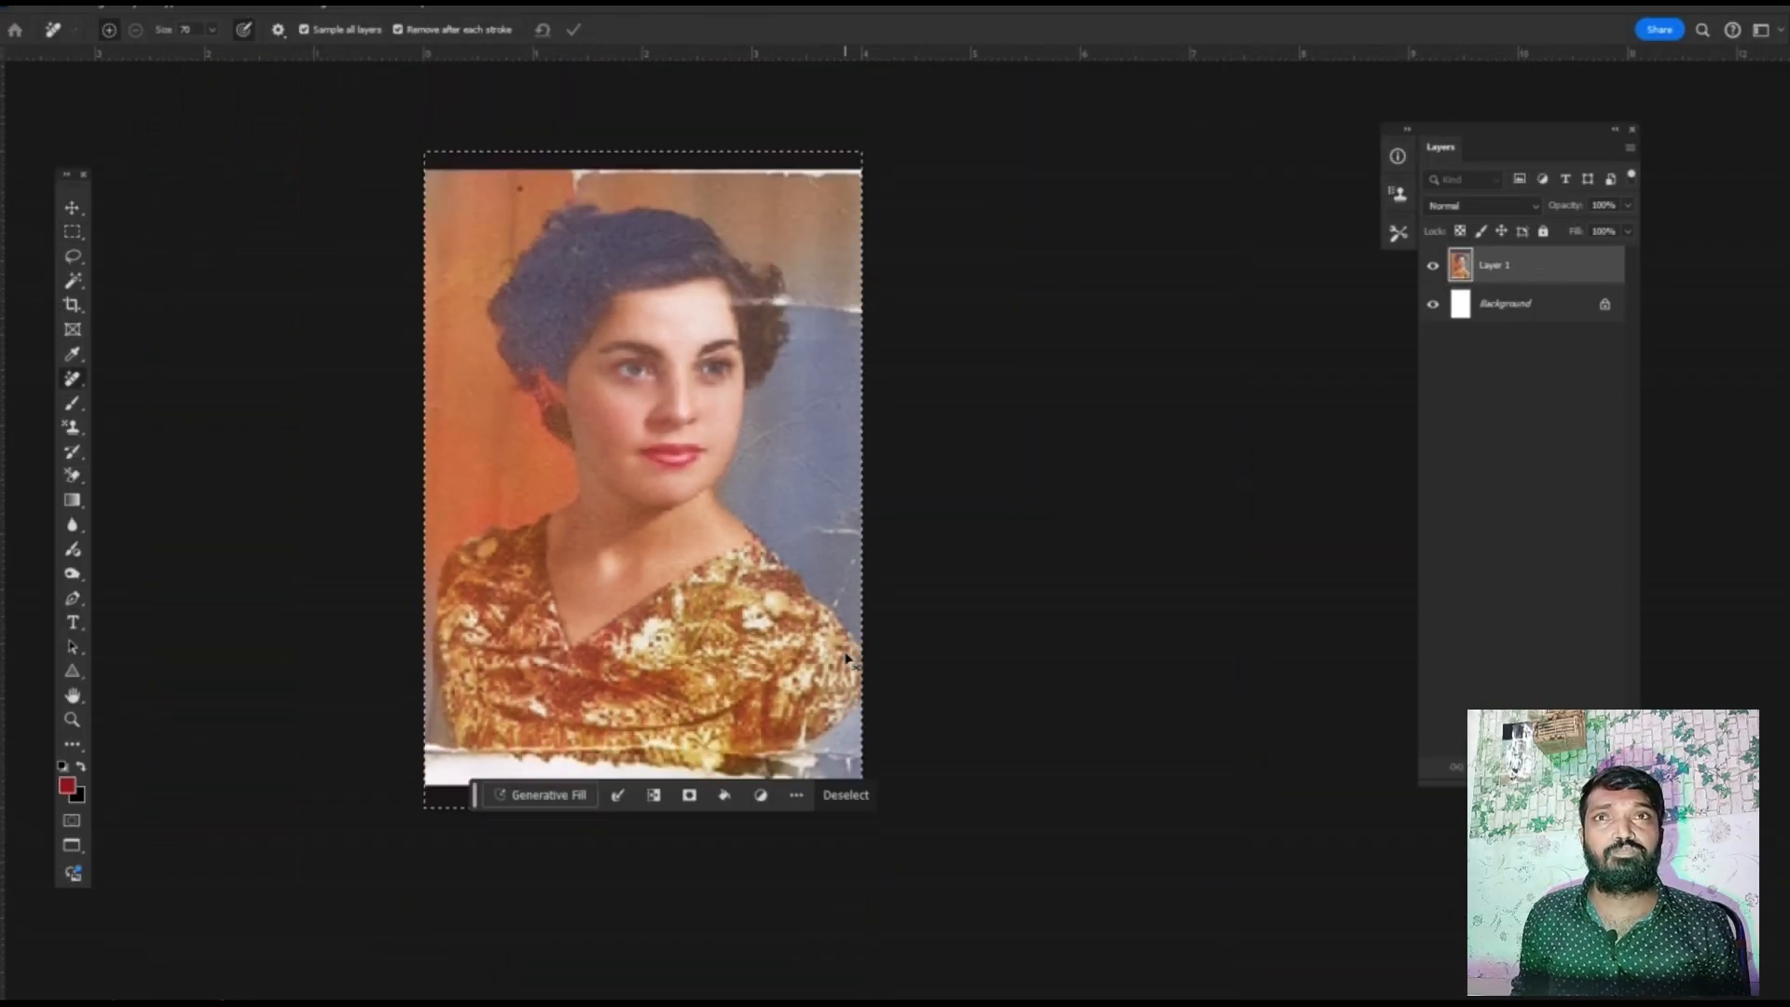
pyautogui.scroll(-1, 846, 658)
pyautogui.press('z')
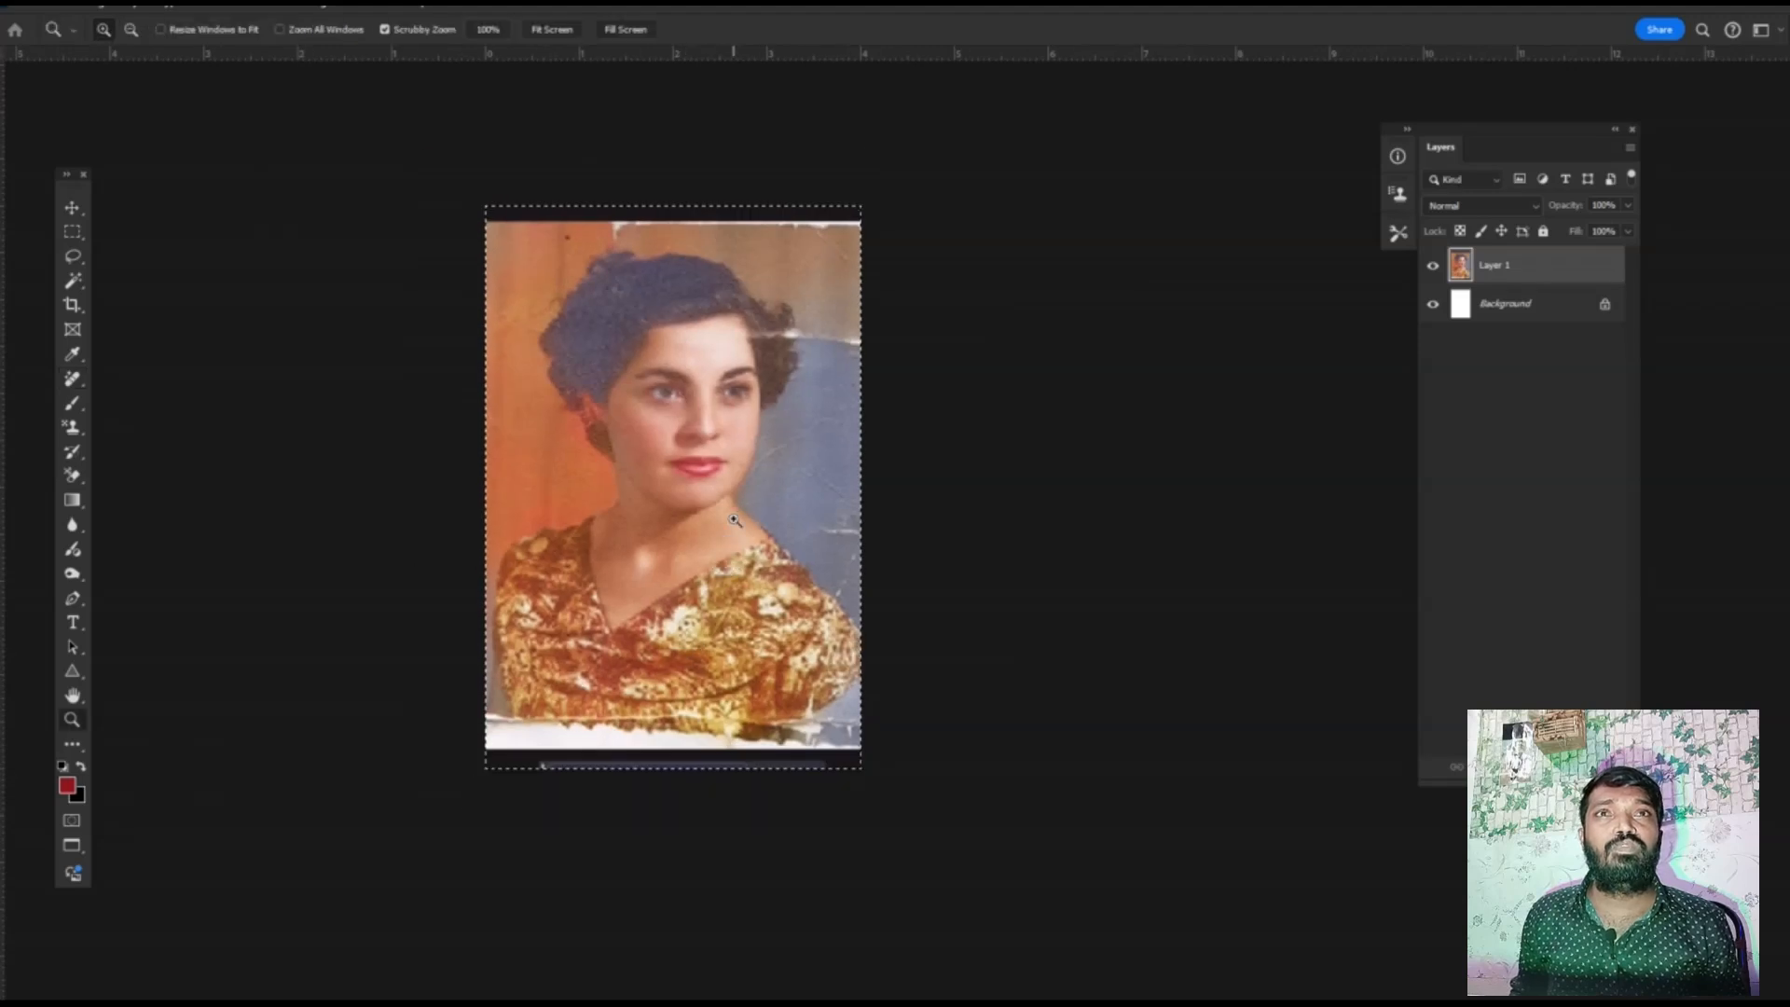
pyautogui.click(734, 520)
pyautogui.hotkey('ctrl', 'd')
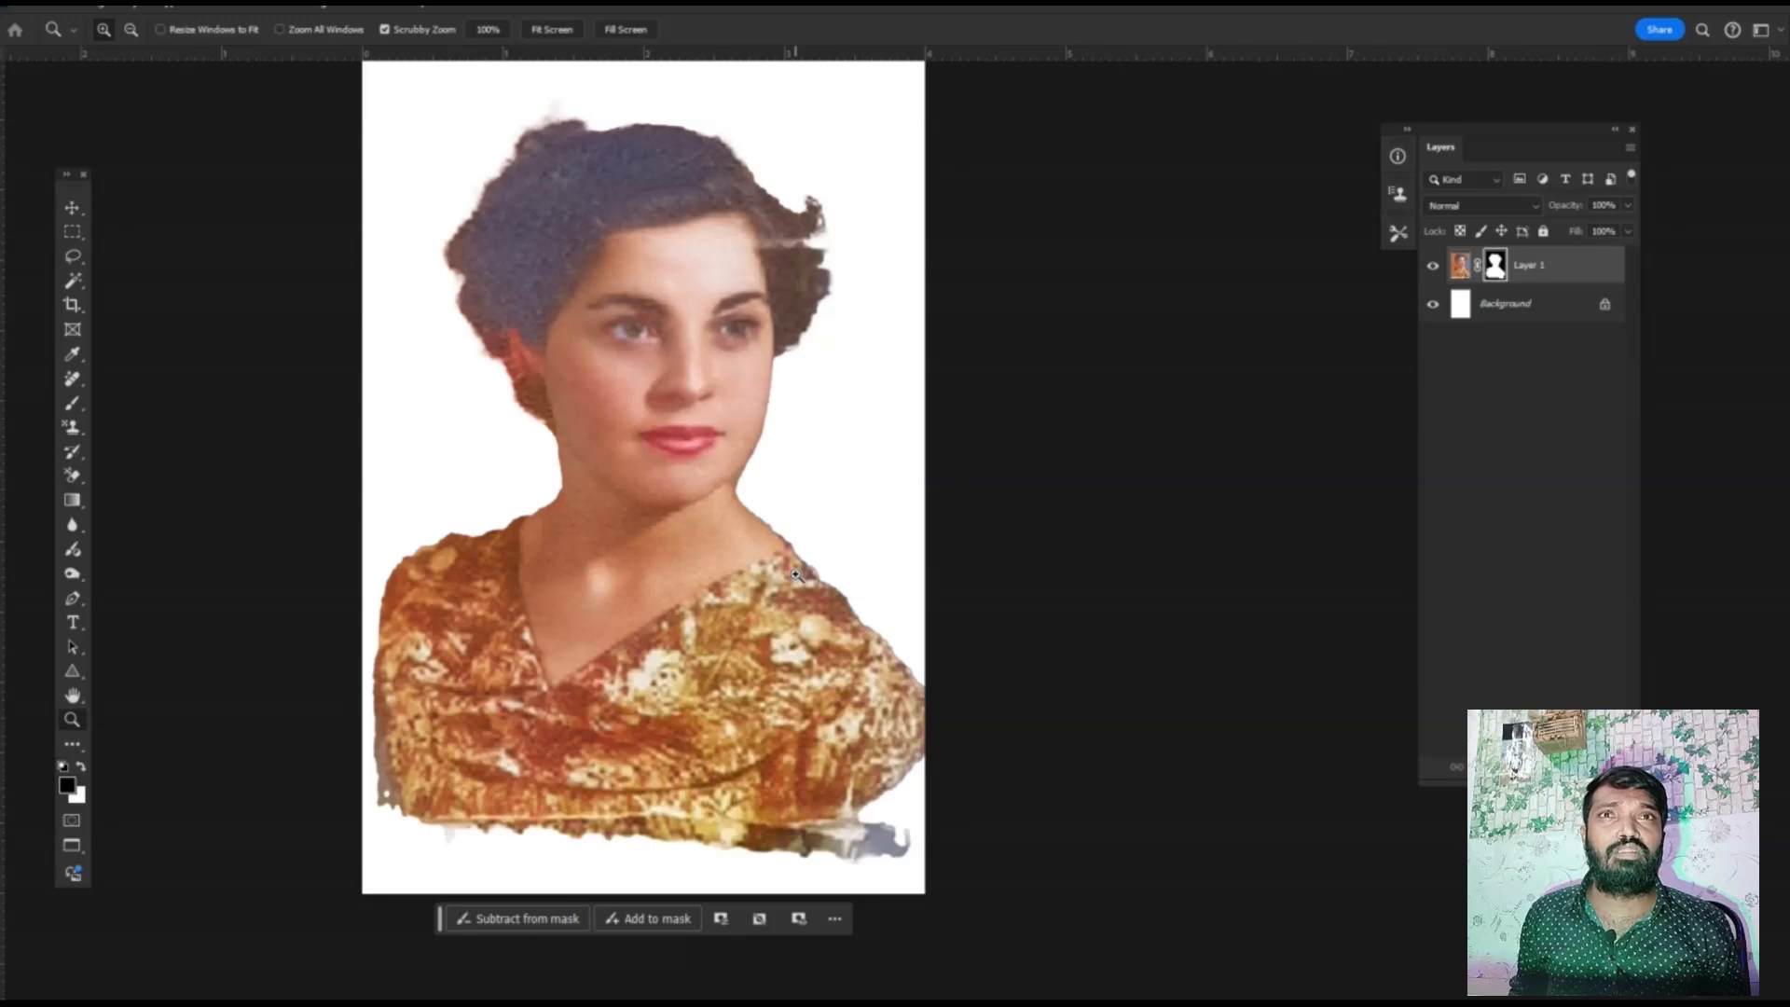
pyautogui.hotkey('ctrl', '-')
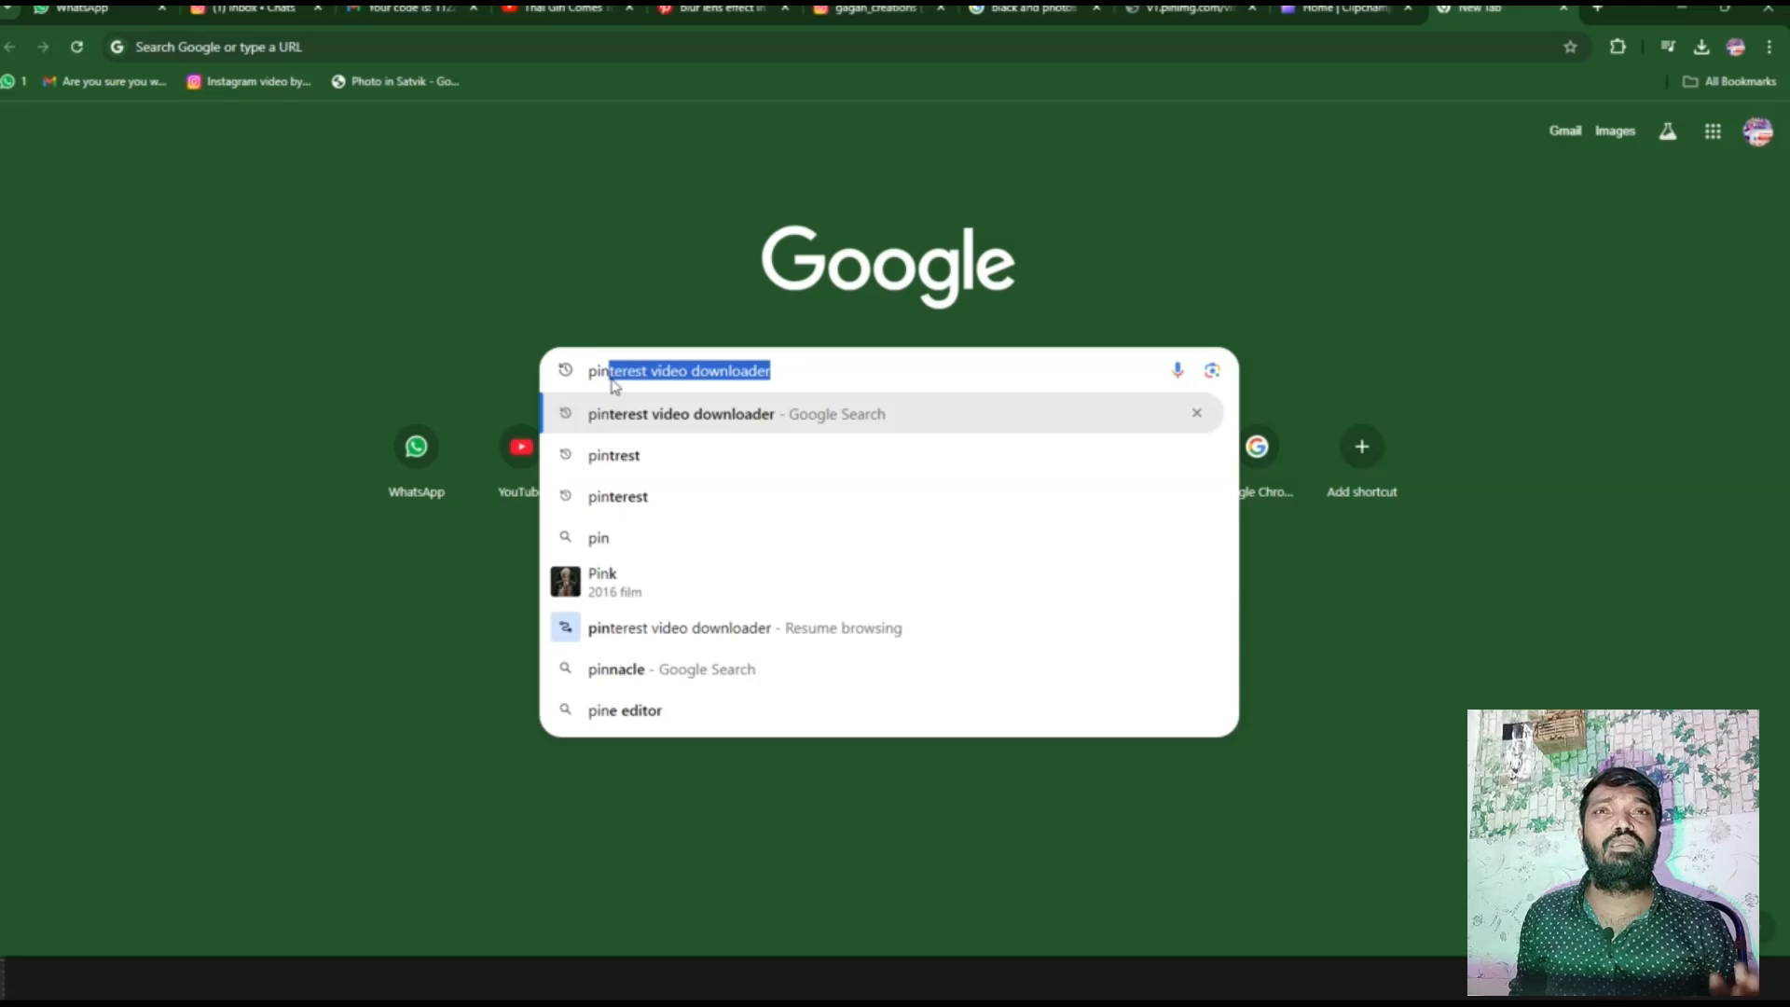
# Switch to the browser, search for "pintrest", open Pinterest - India and browse for a background image.
pyautogui.click(631, 461)
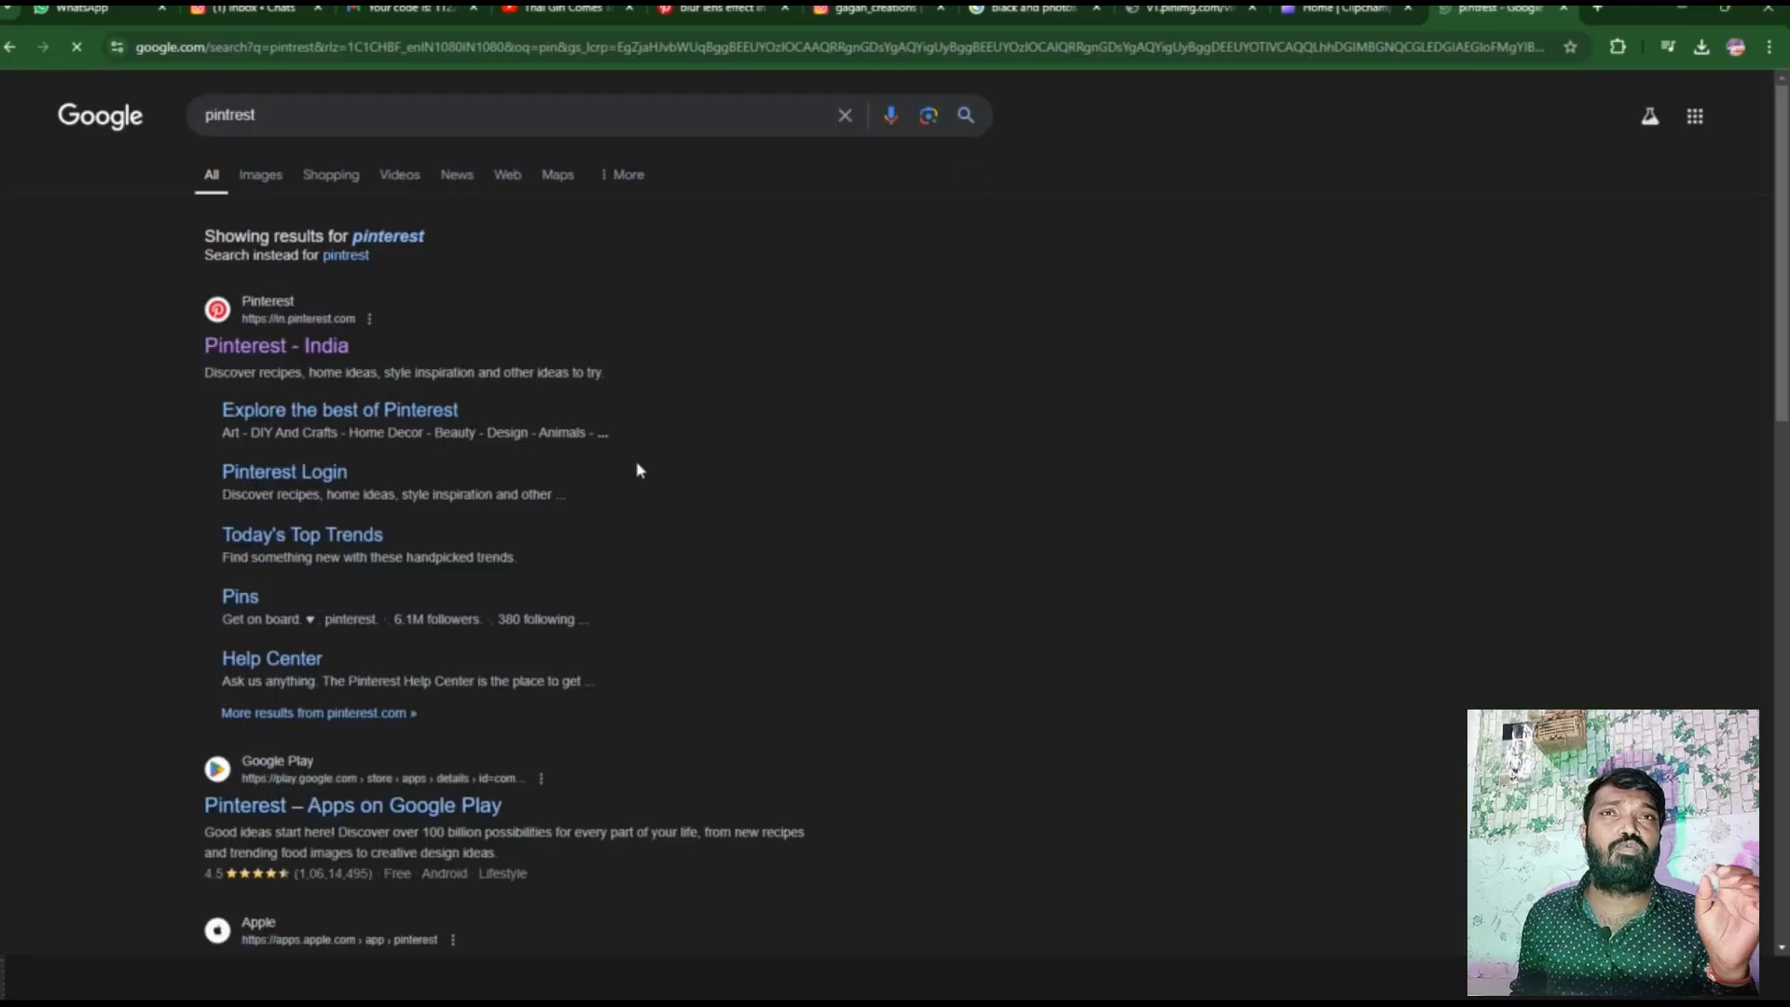
pyautogui.click(223, 347)
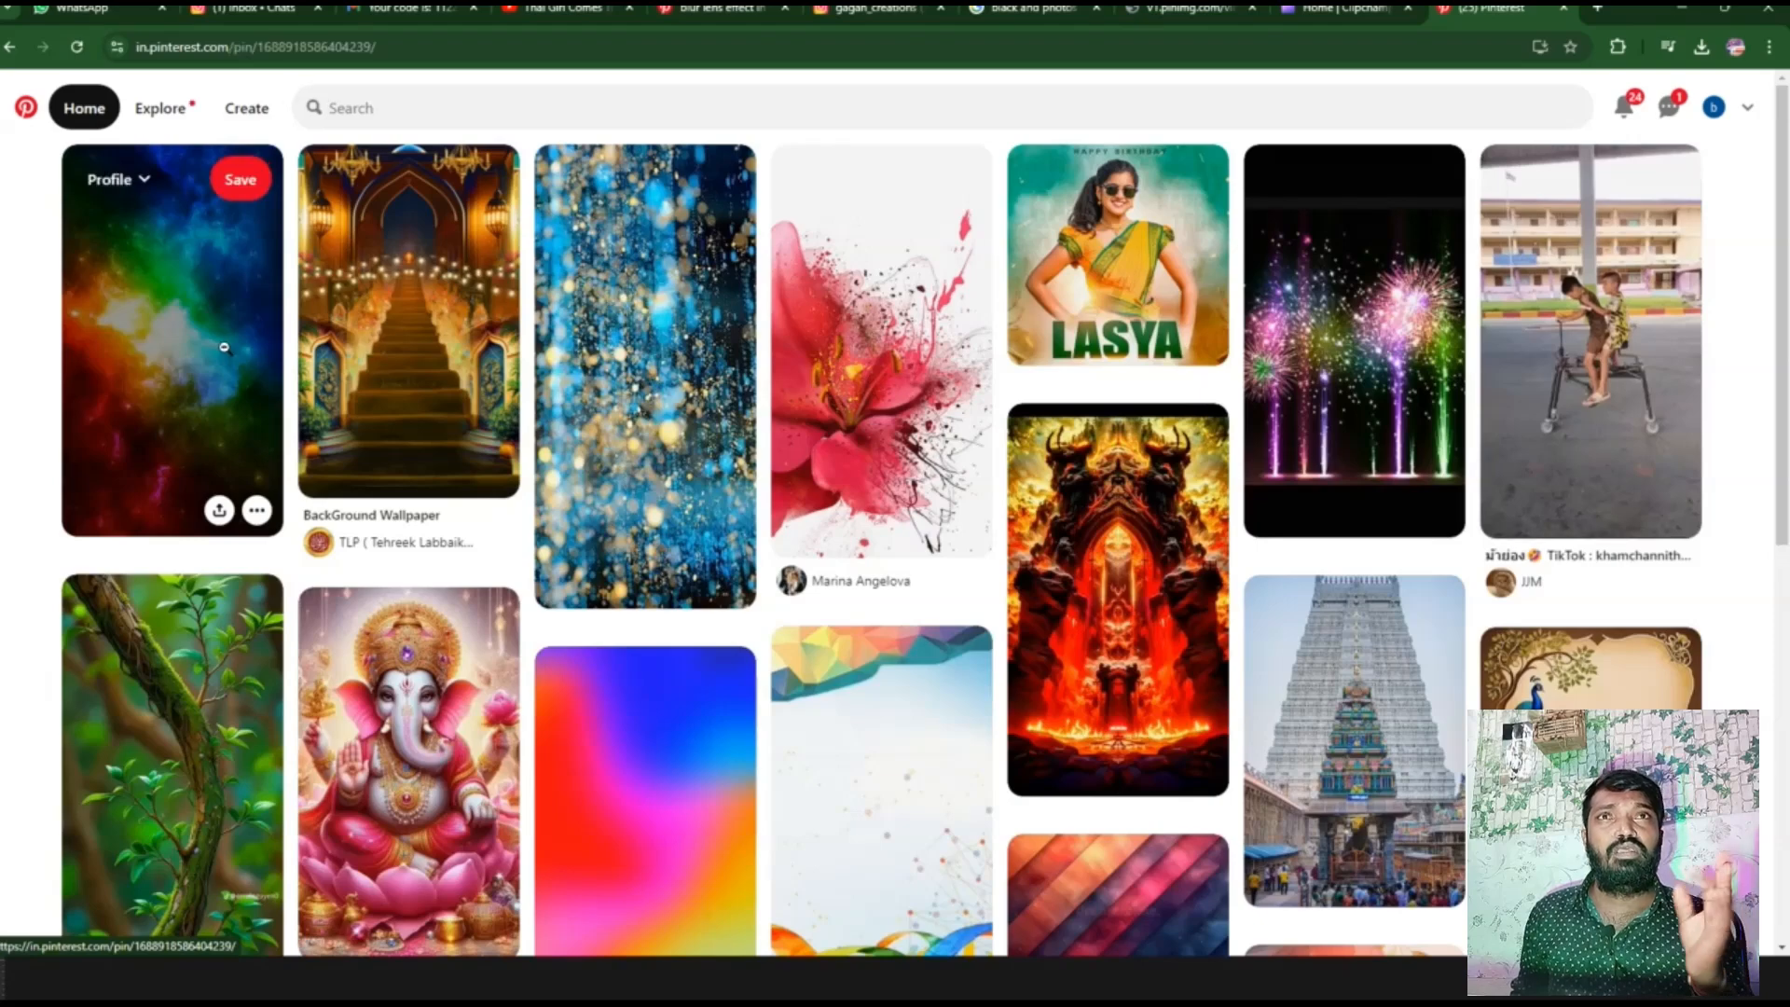
pyautogui.click(224, 348)
pyautogui.scroll(-5, 818, 635)
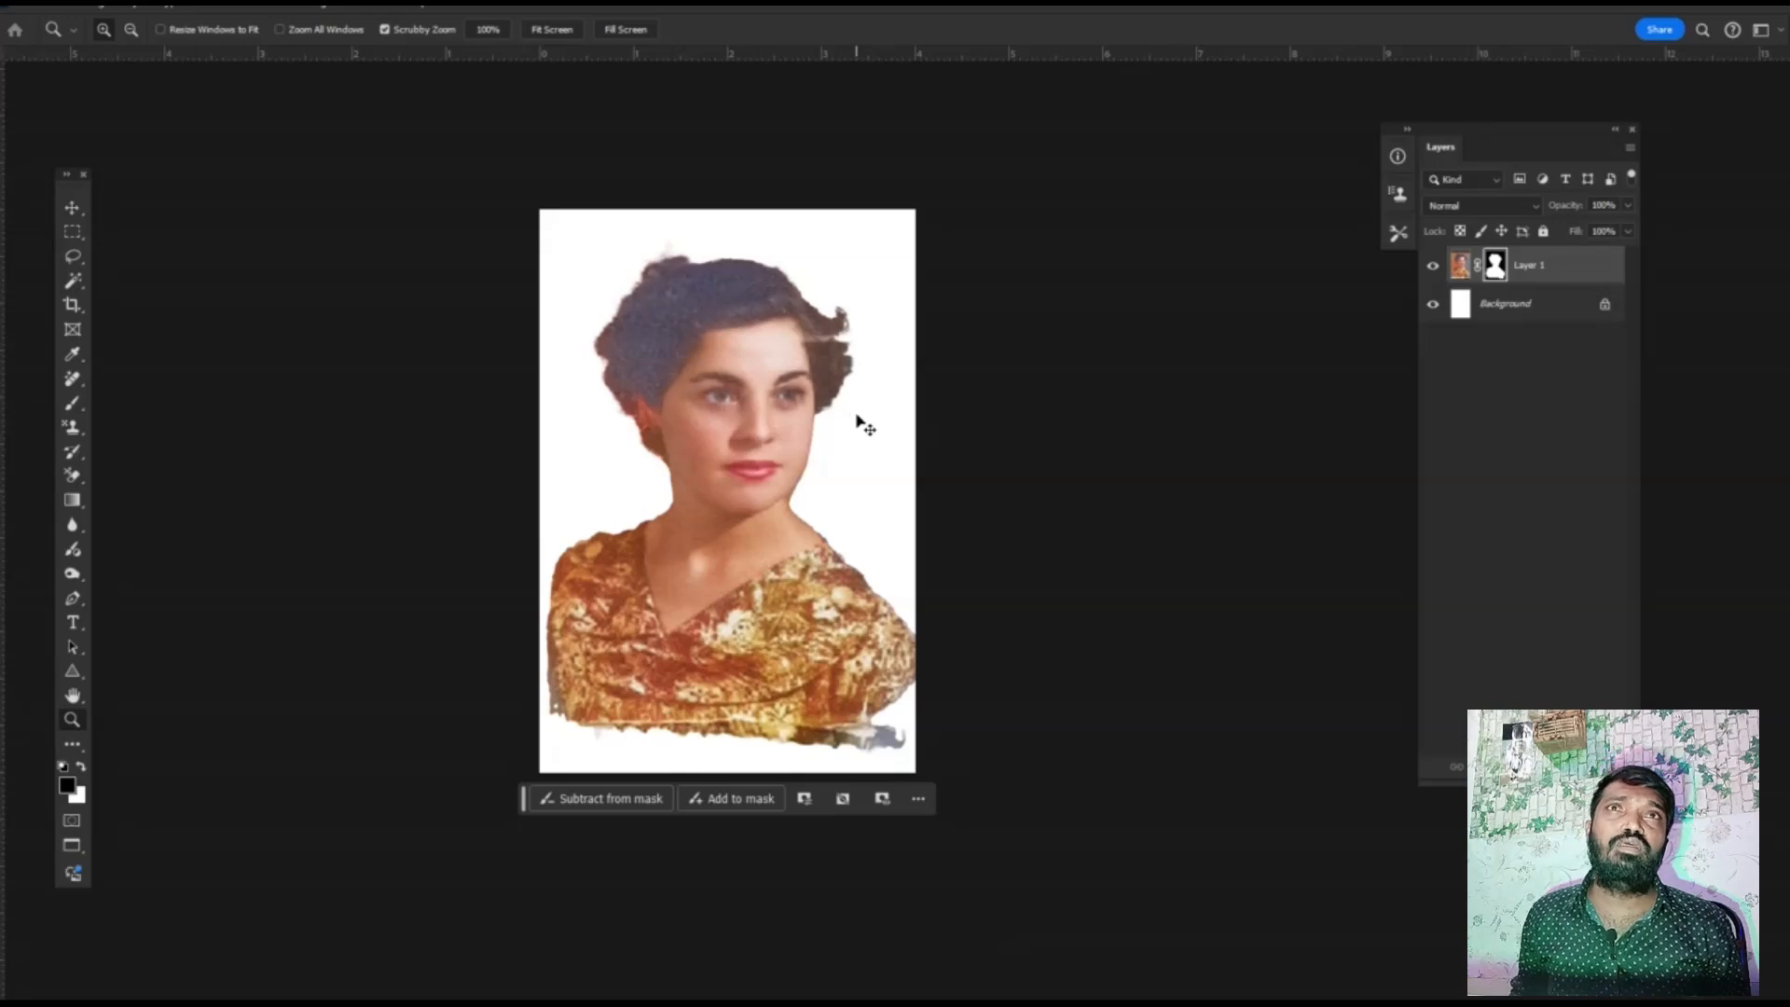
# Paste the pink and blue bokeh image as a new layer, then enlarge and centre it to cover the whole canvas.
pyautogui.hotkey('ctrl', 'v')
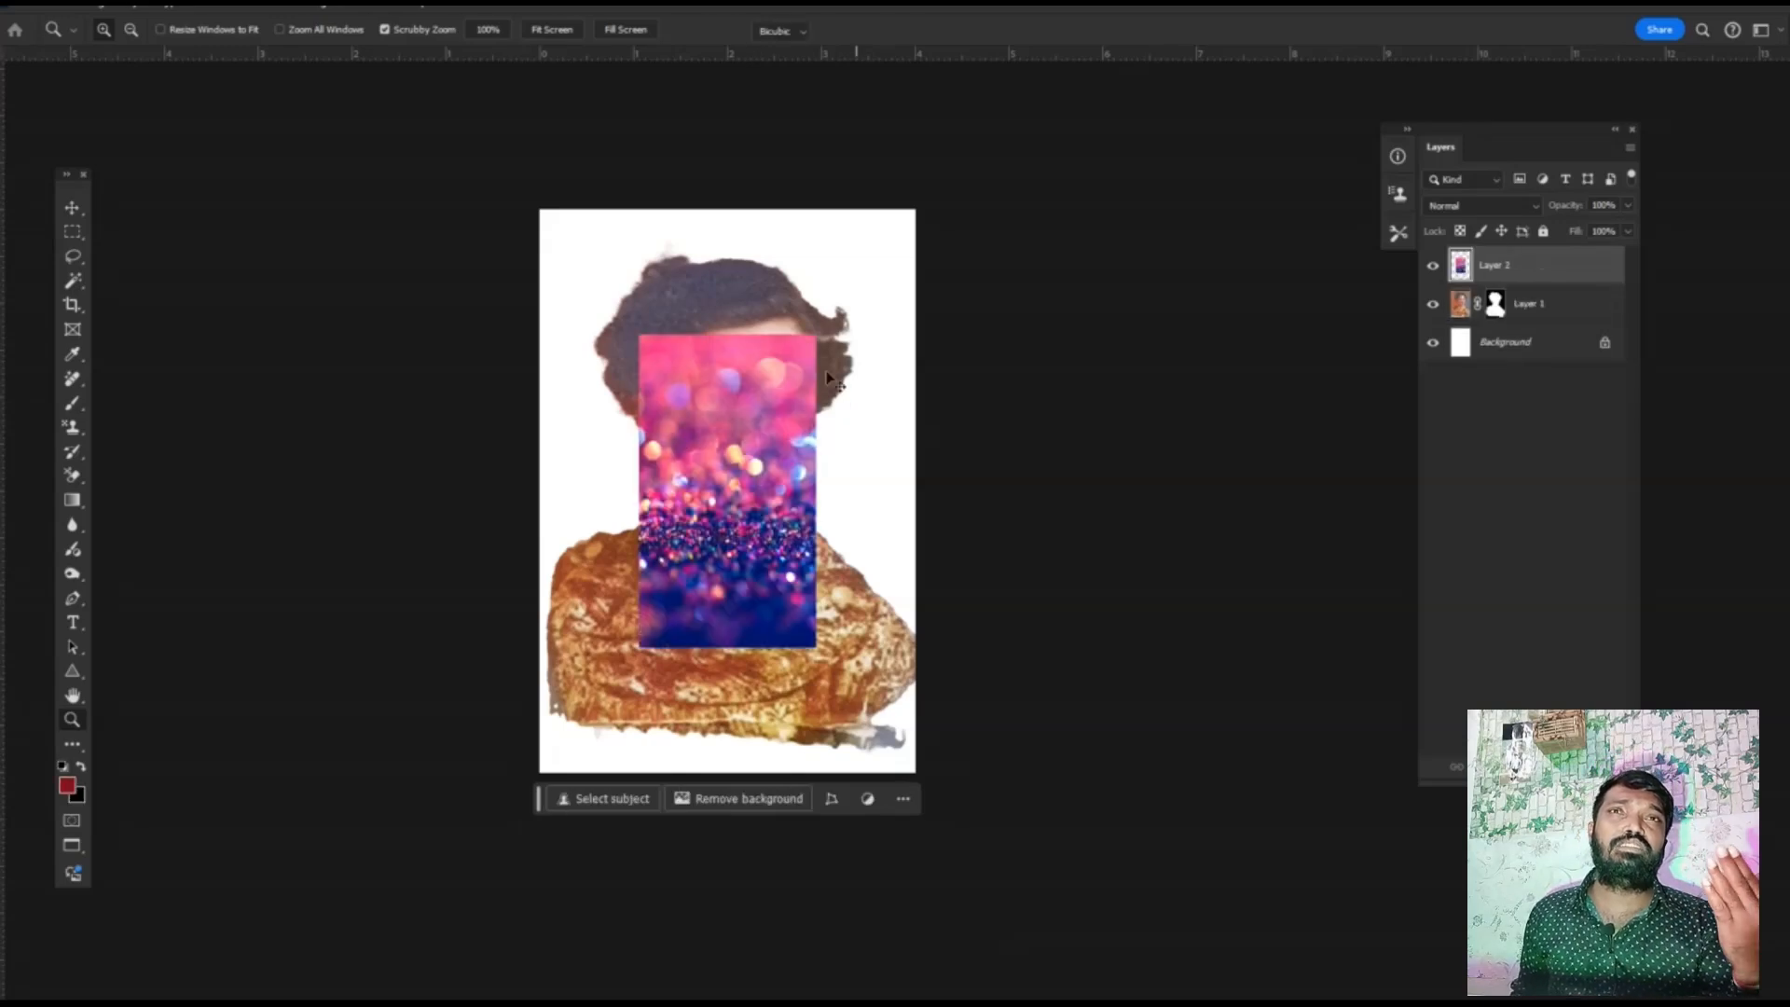
pyautogui.hotkey('ctrl', 't')
pyautogui.moveTo(880, 242); pyautogui.dragTo(937, 123)
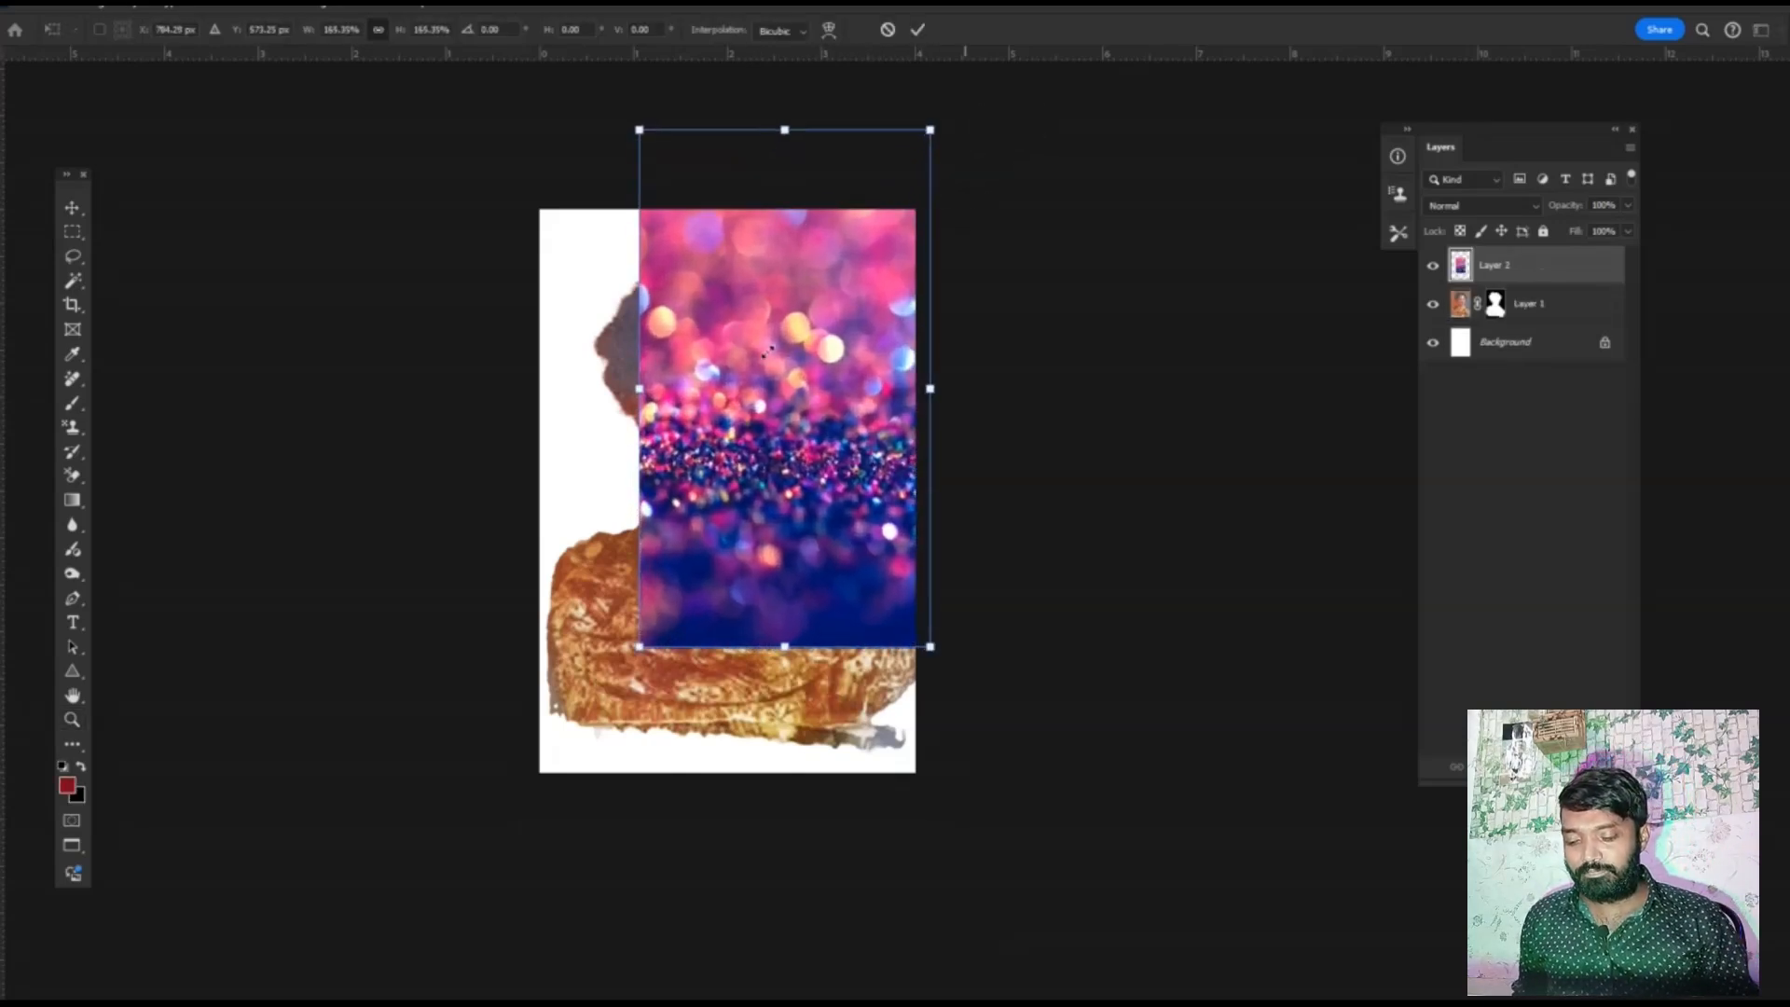
pyautogui.moveTo(768, 355); pyautogui.dragTo(647, 410)
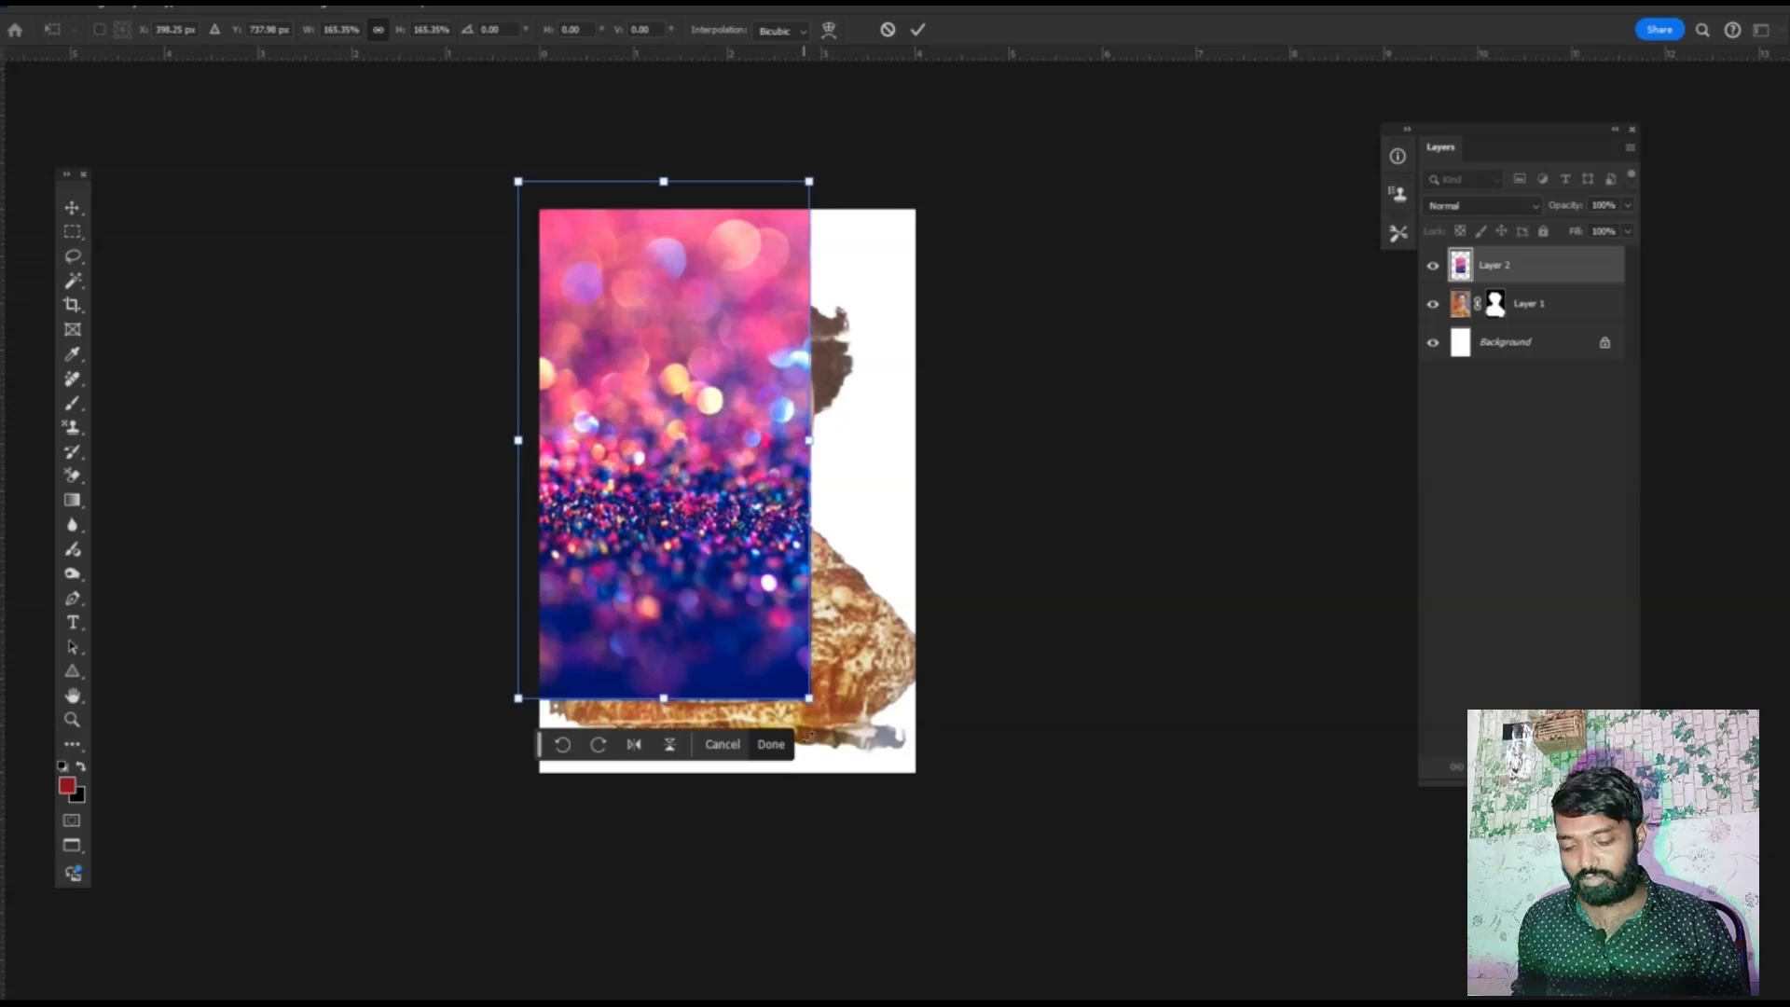
pyautogui.moveTo(810, 698); pyautogui.dragTo(1036, 876)
pyautogui.moveTo(799, 647); pyautogui.dragTo(797, 584)
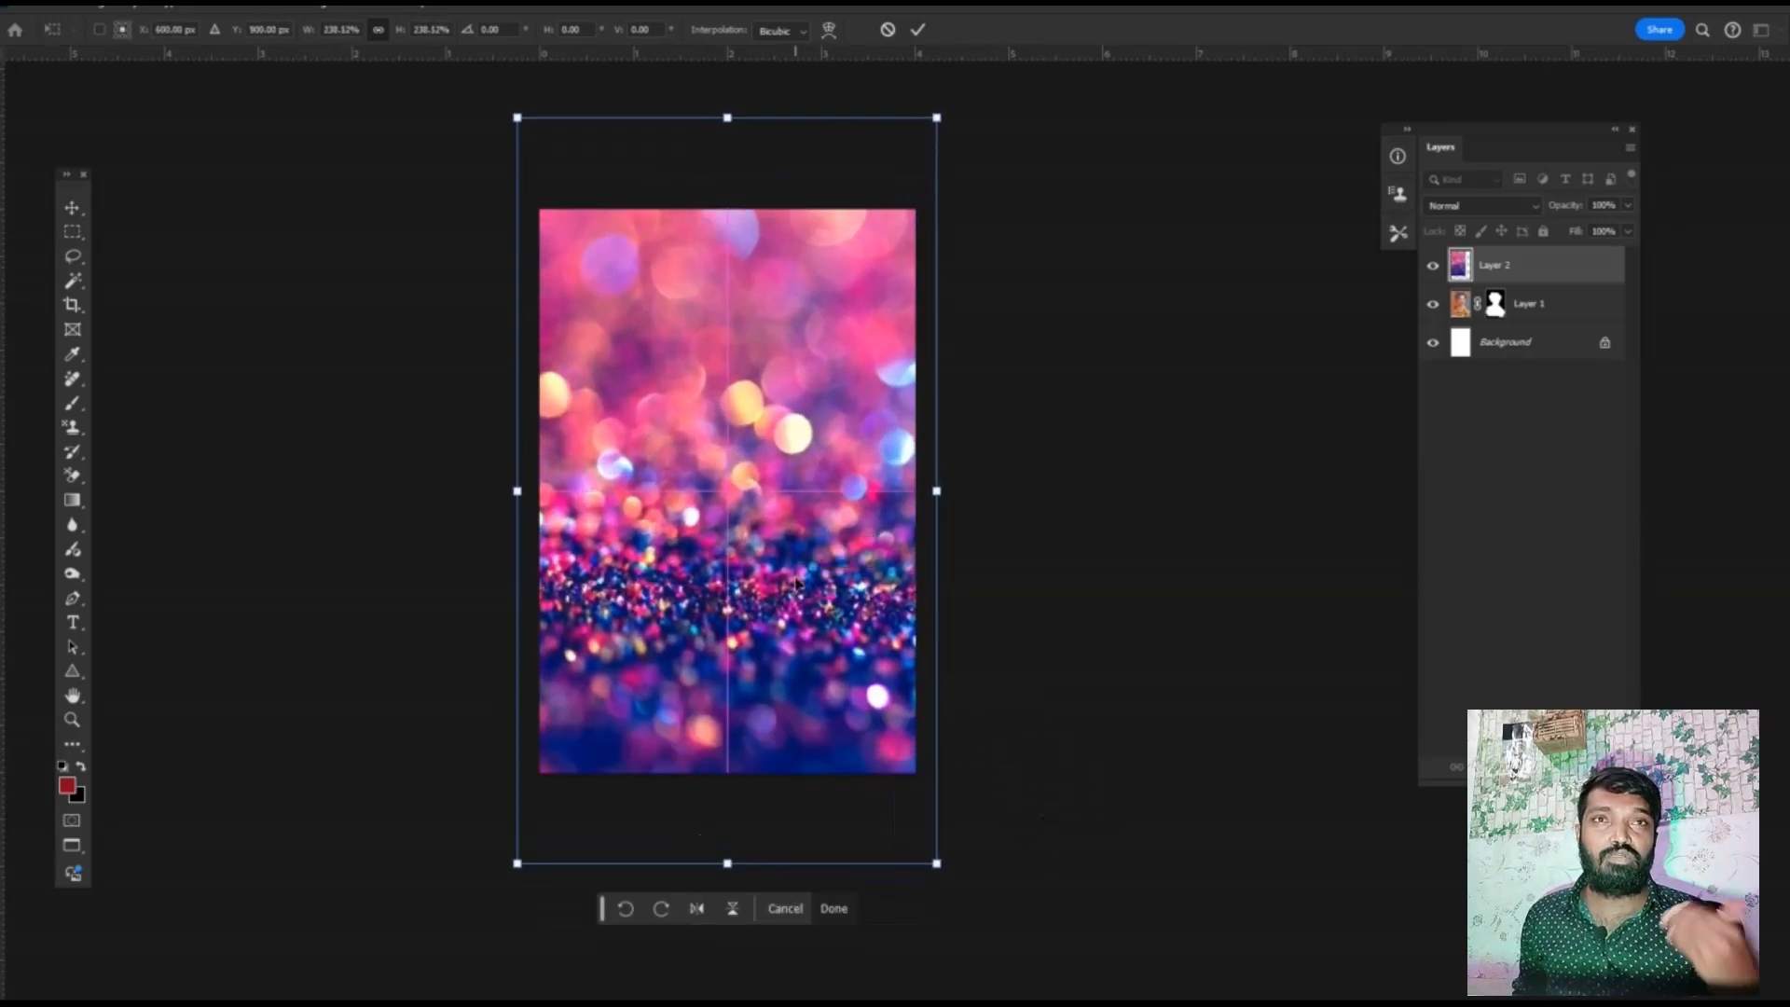
pyautogui.press('Return')
pyautogui.press('z')
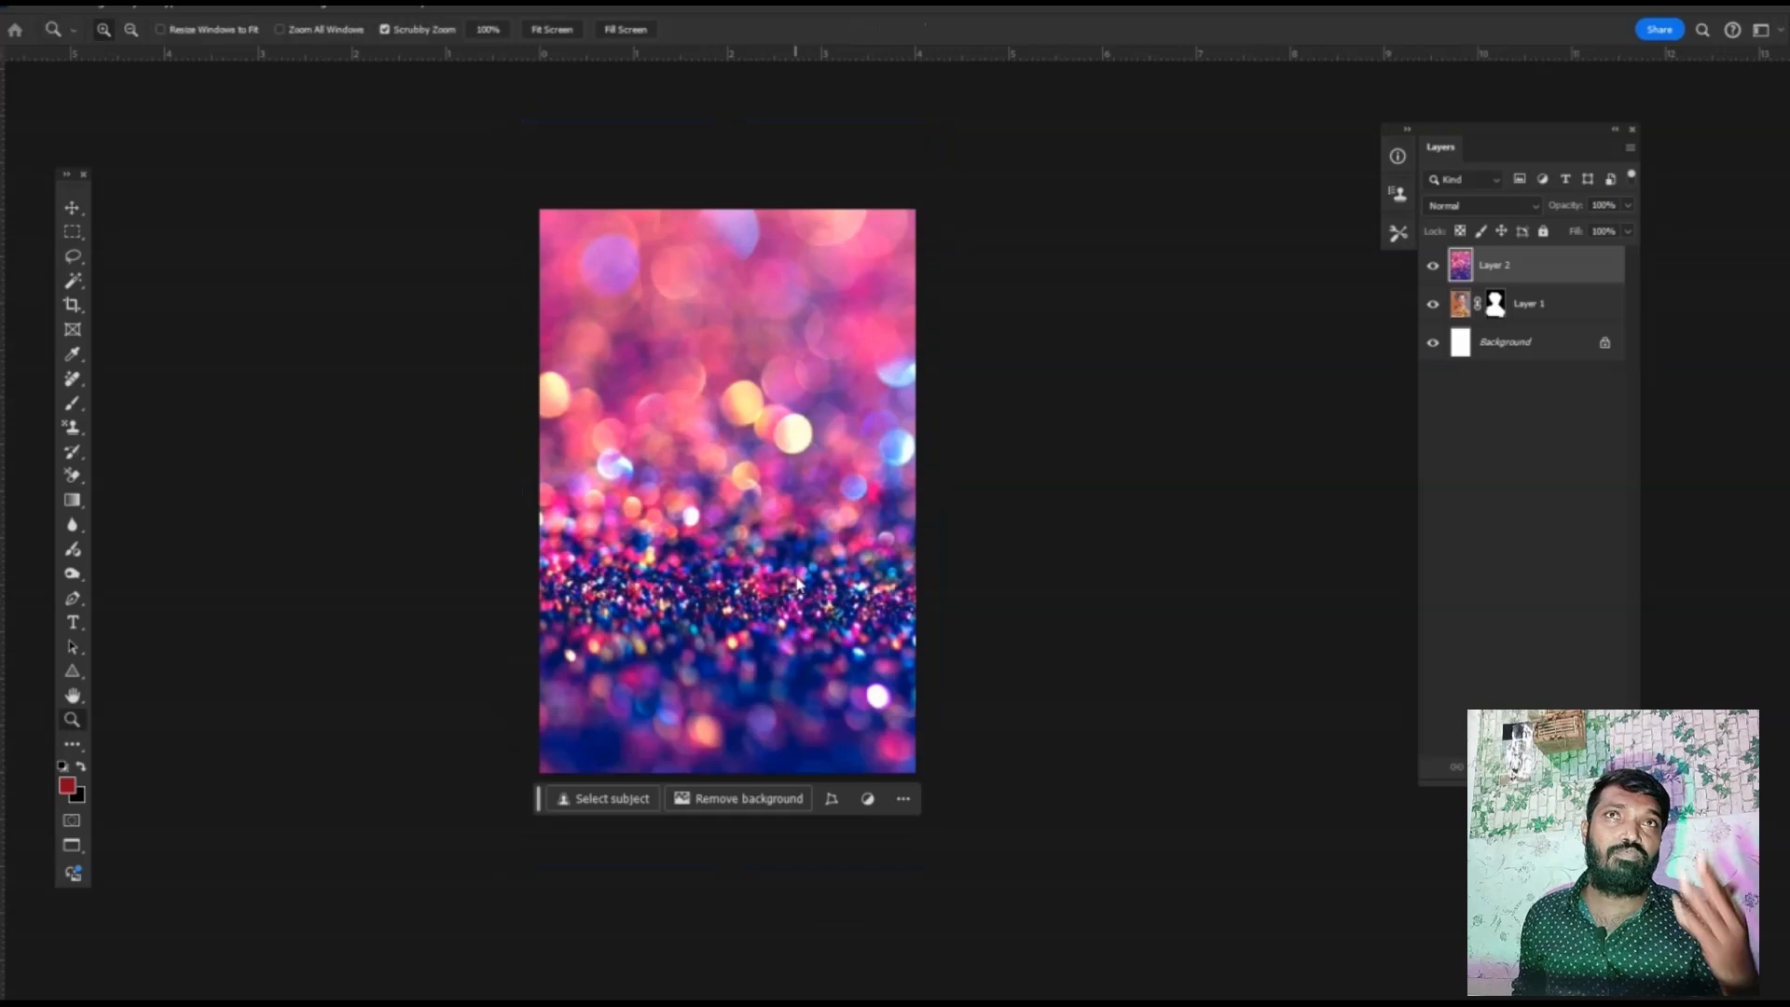
# Apply a Gaussian Blur with a 15.3-pixel radius to the bokeh layer and move it beneath the woman's layer.
pyautogui.click(248, 7)
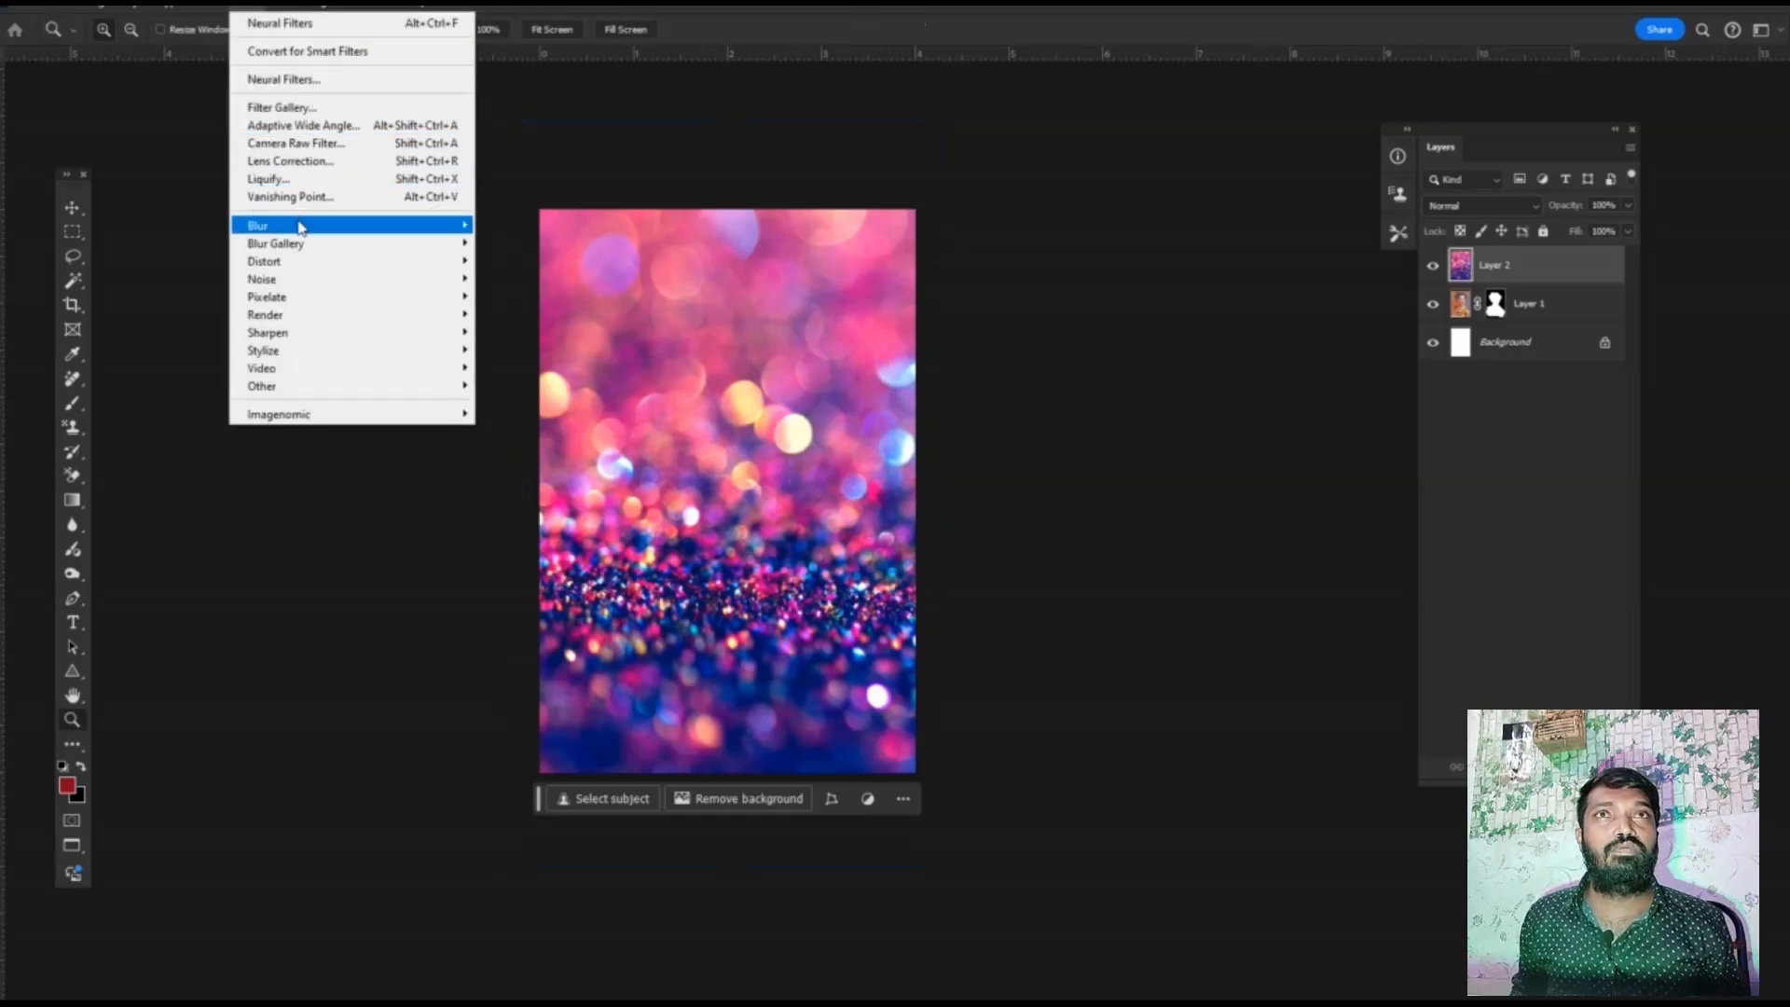
pyautogui.moveTo(301, 227)
pyautogui.click(528, 295)
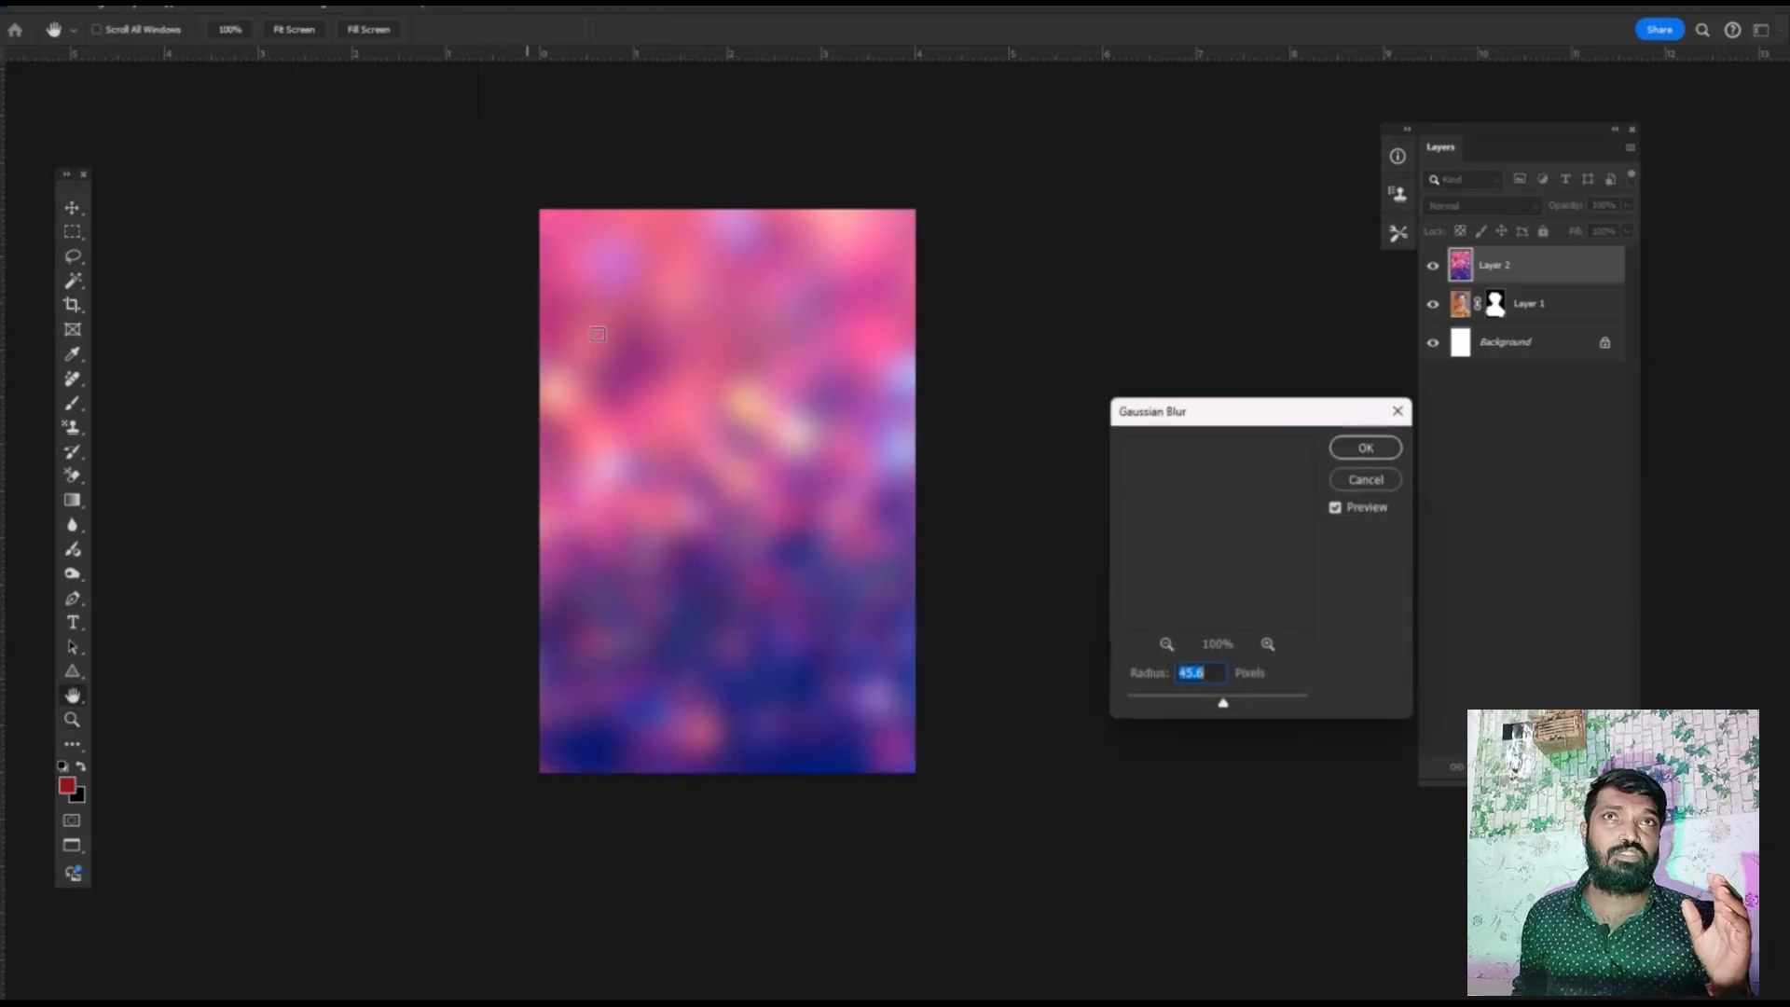
pyautogui.moveTo(1223, 702); pyautogui.dragTo(1204, 707)
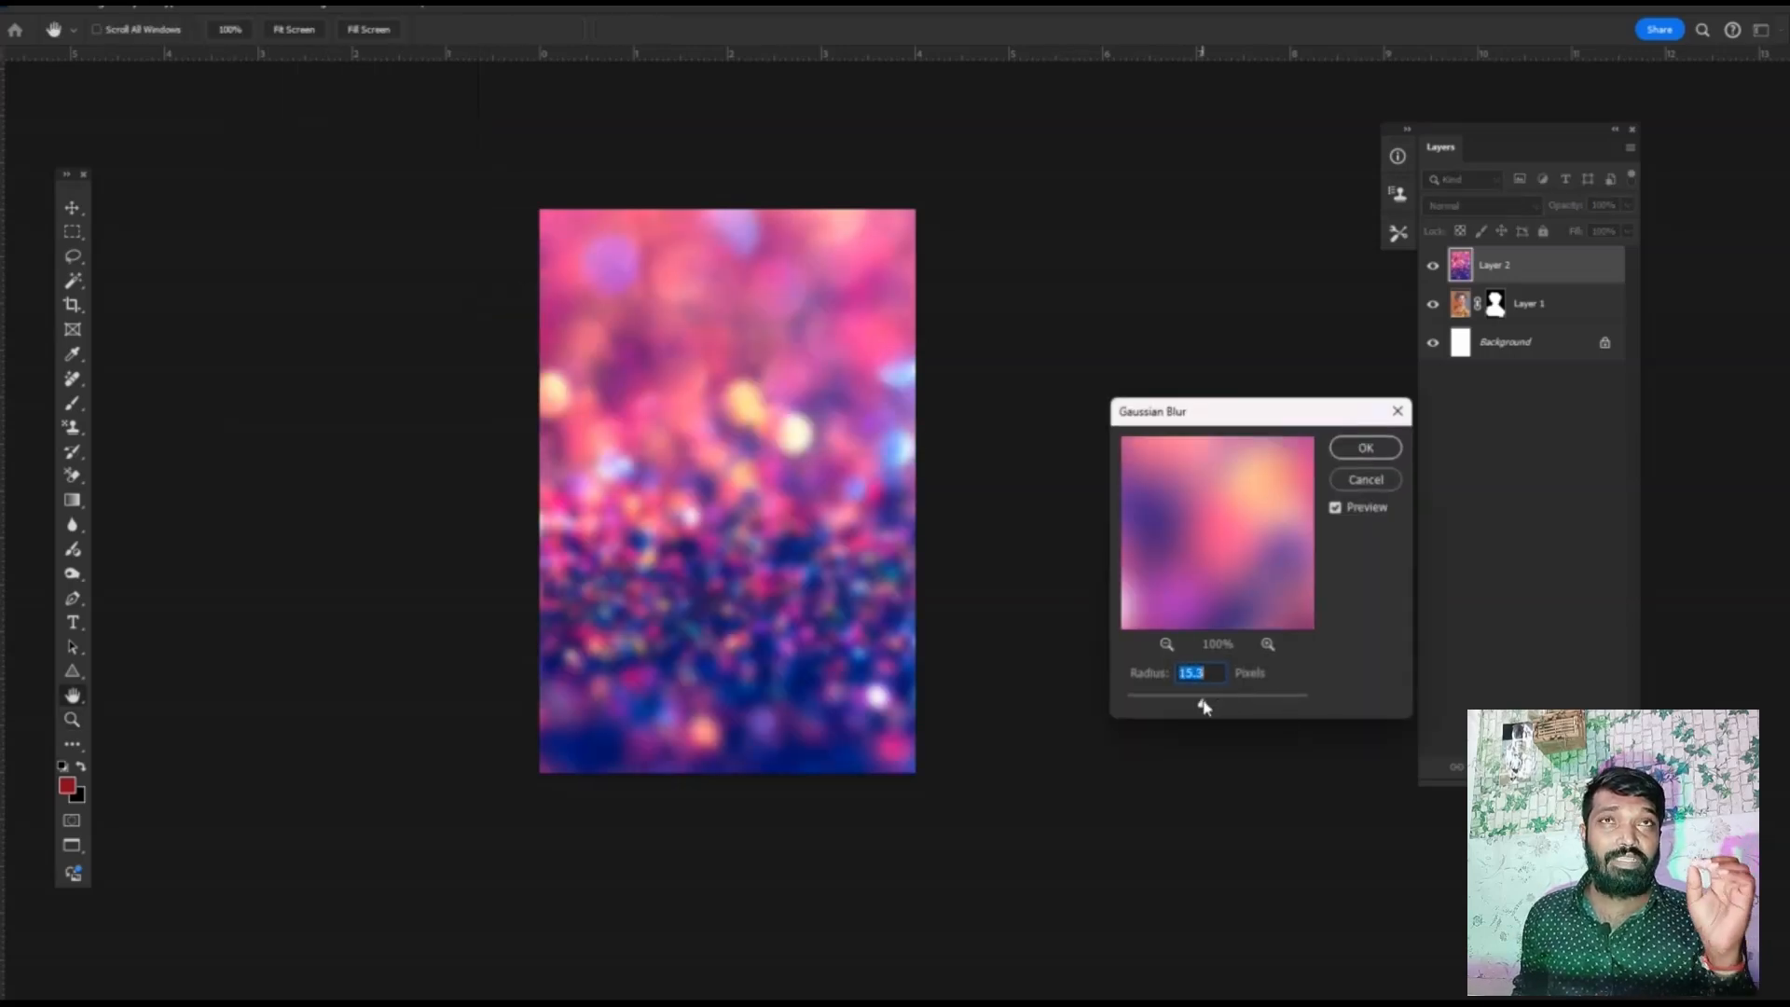
pyautogui.click(1365, 448)
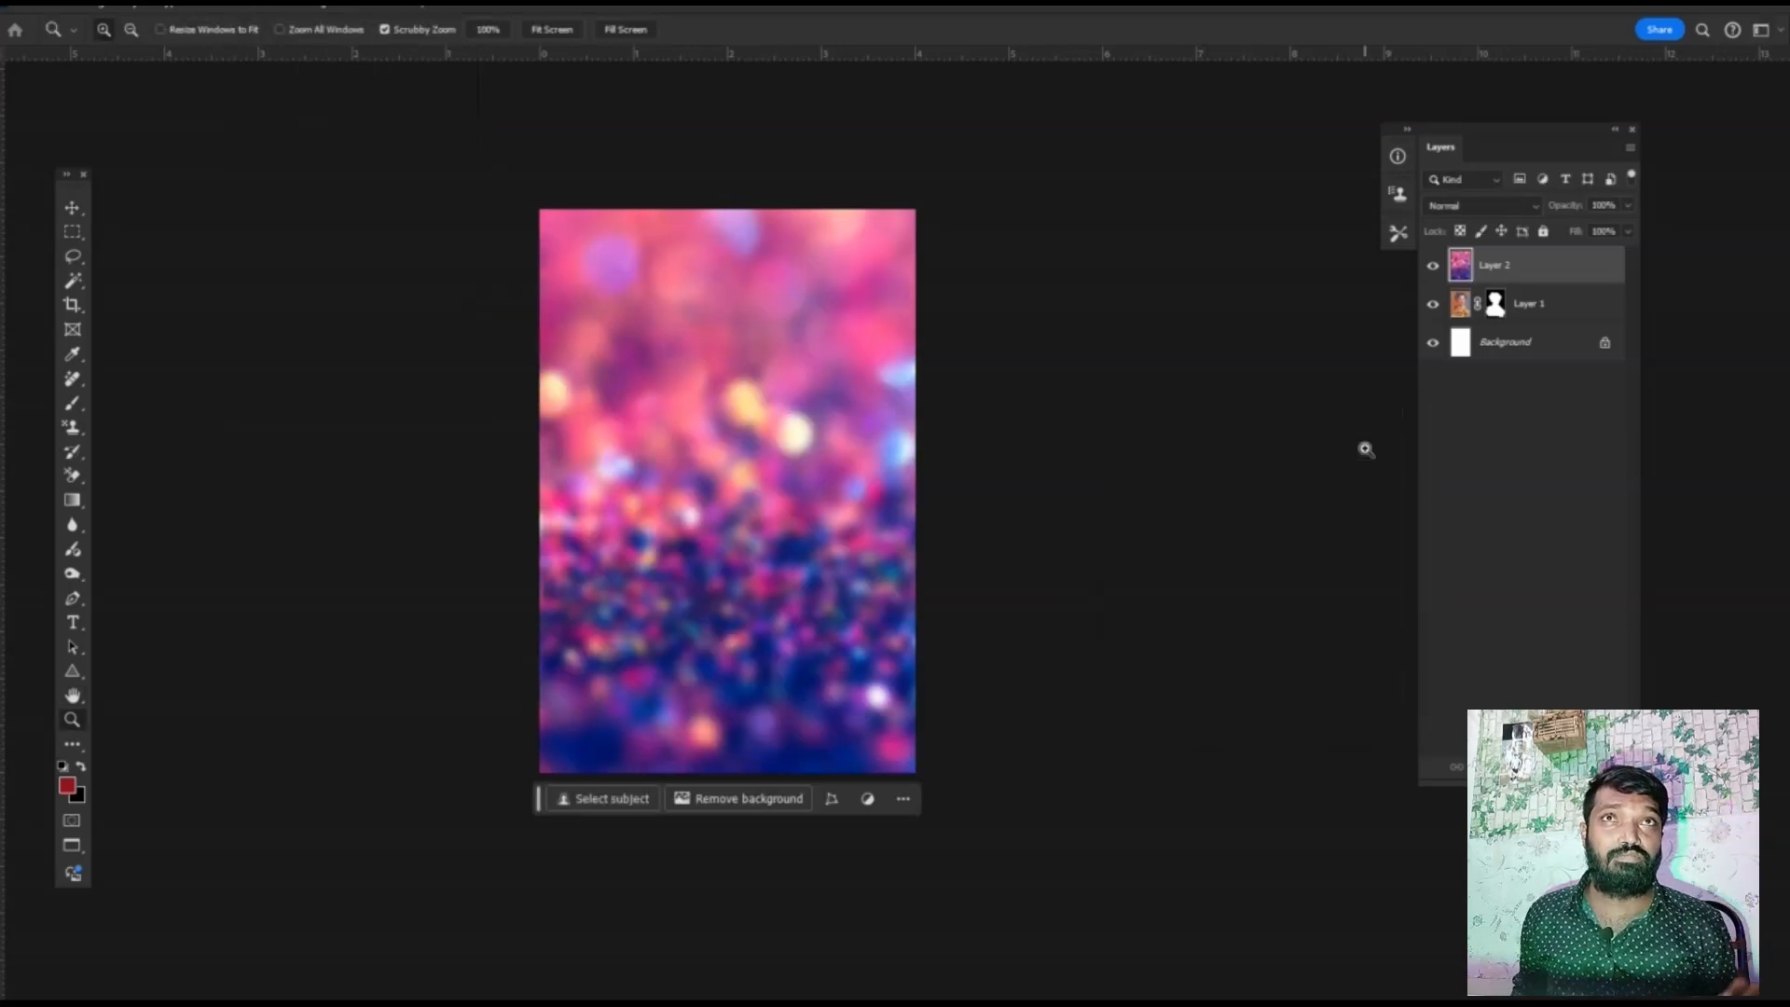
pyautogui.hotkey('ctrl', '[')
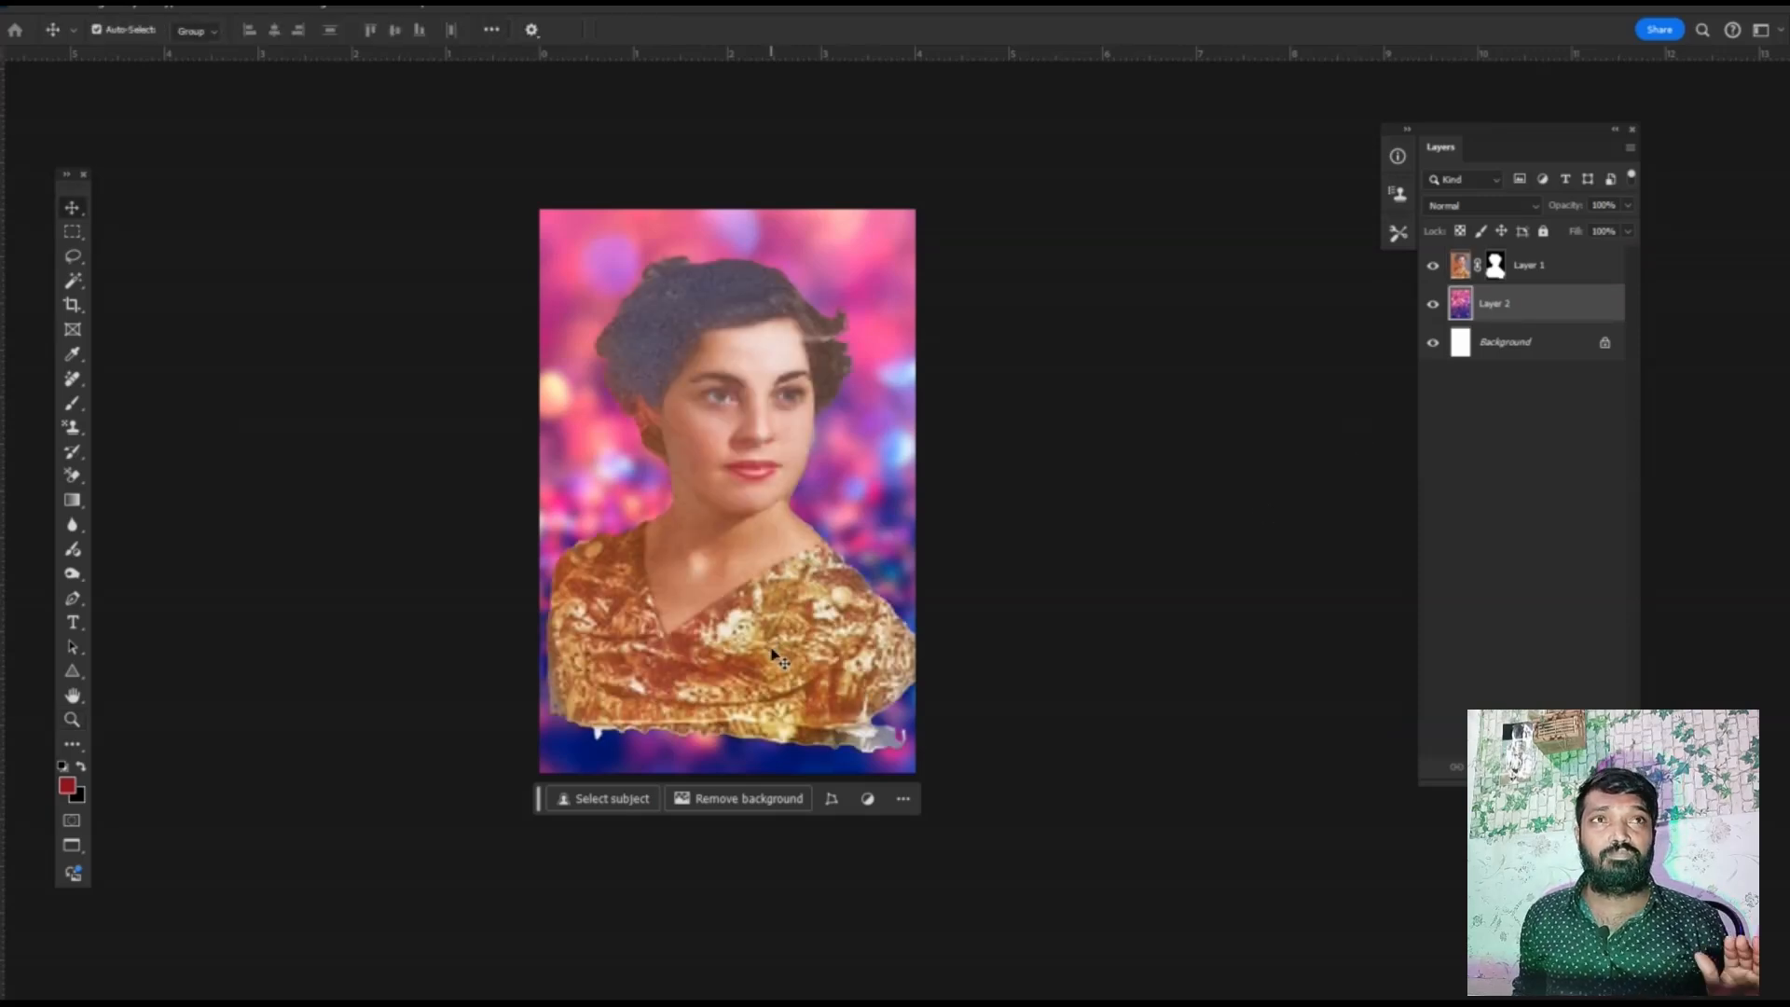
pyautogui.rightClick(680, 591)
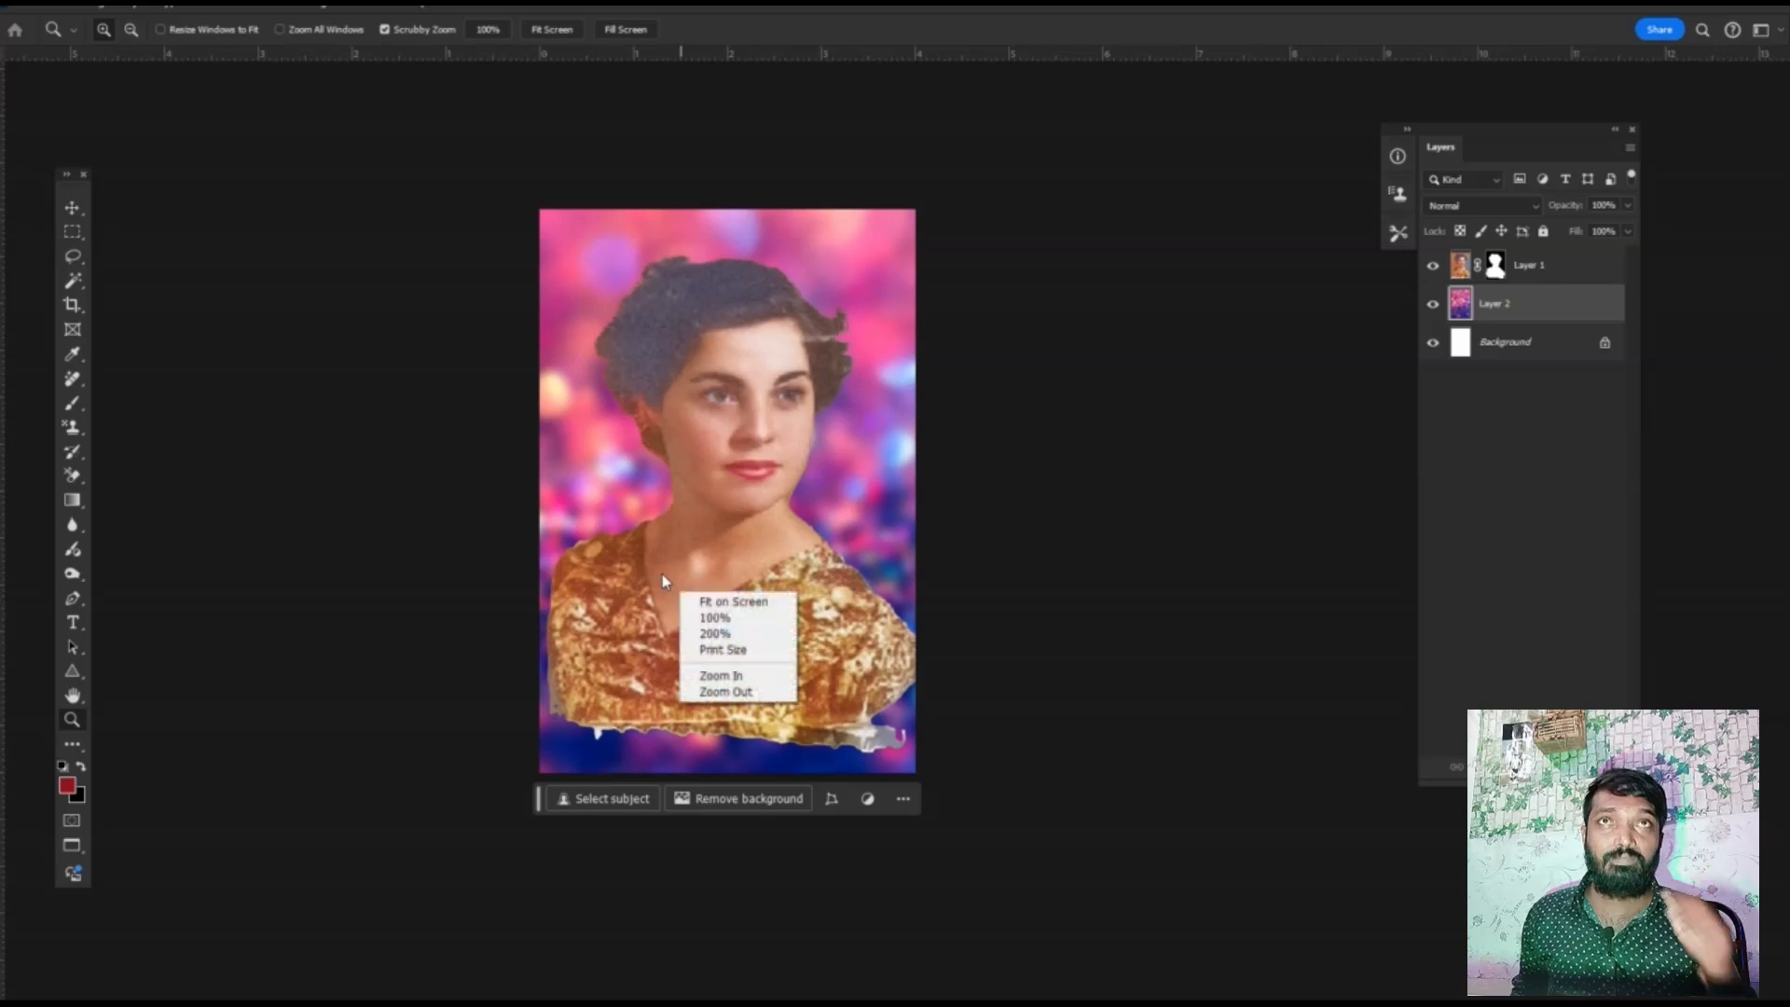
pyautogui.press('Escape')
pyautogui.press('v')
pyautogui.rightClick(669, 576)
pyautogui.click(738, 588)
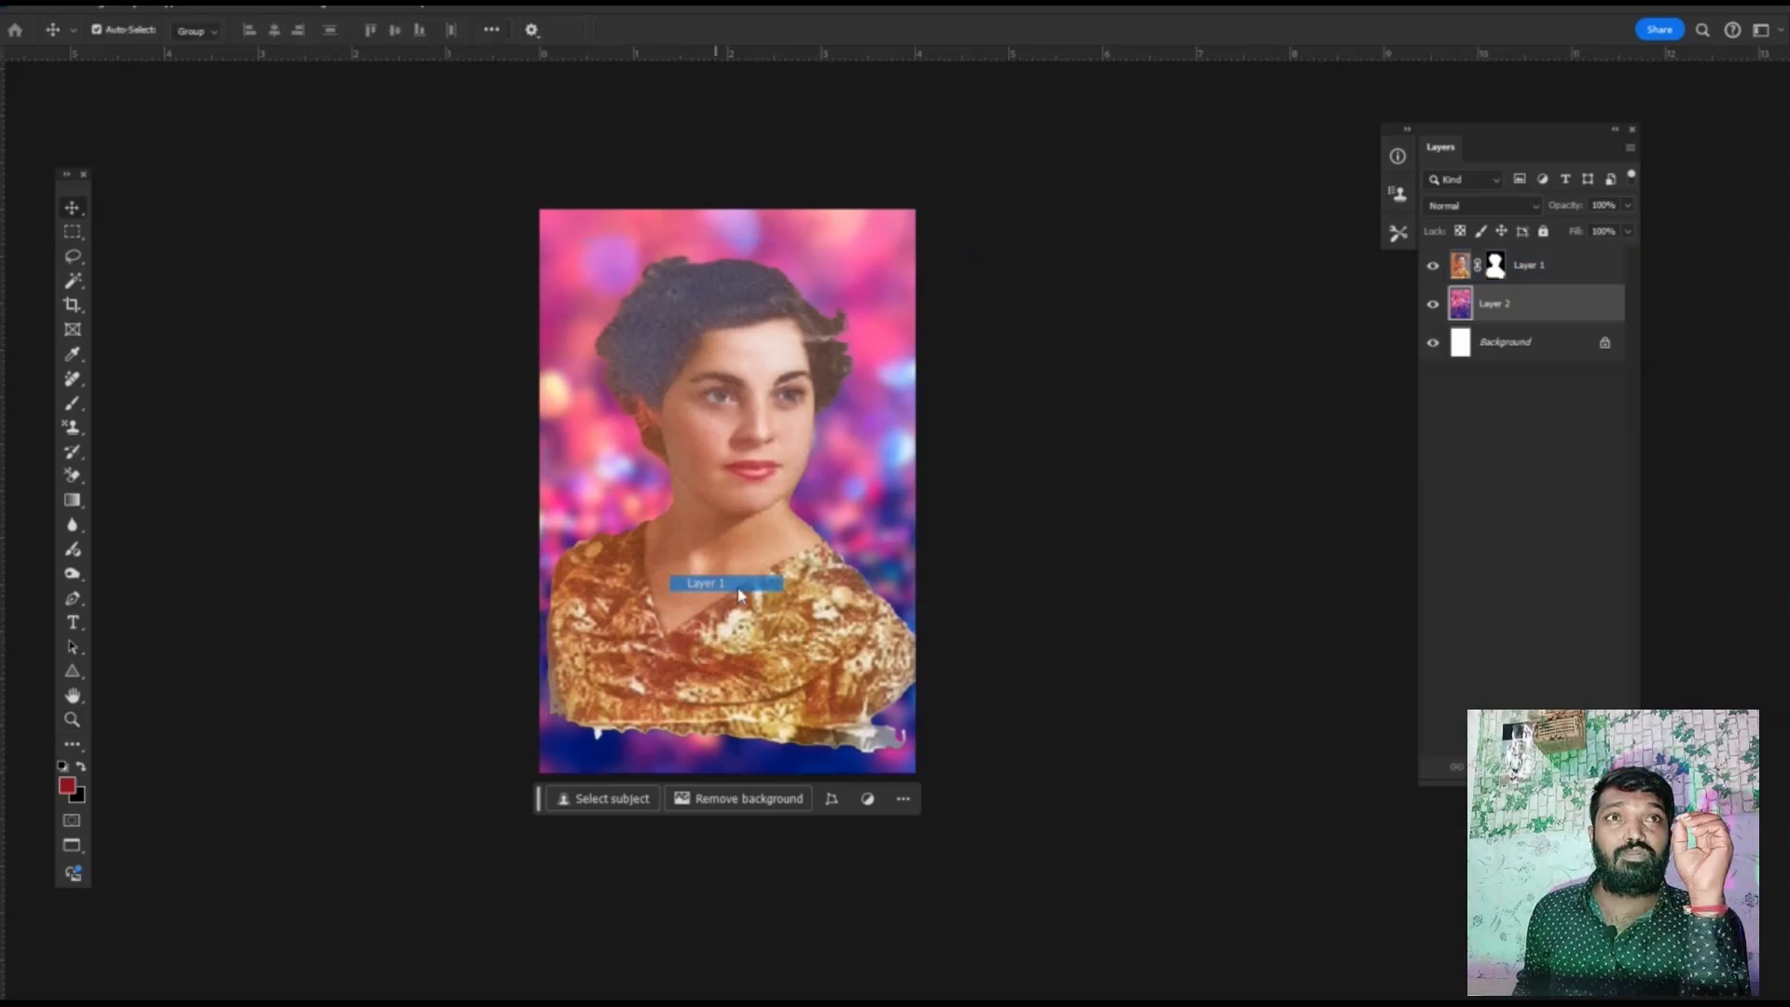
pyautogui.press('e')
pyautogui.press('[')
pyautogui.press('[')
pyautogui.press('[')
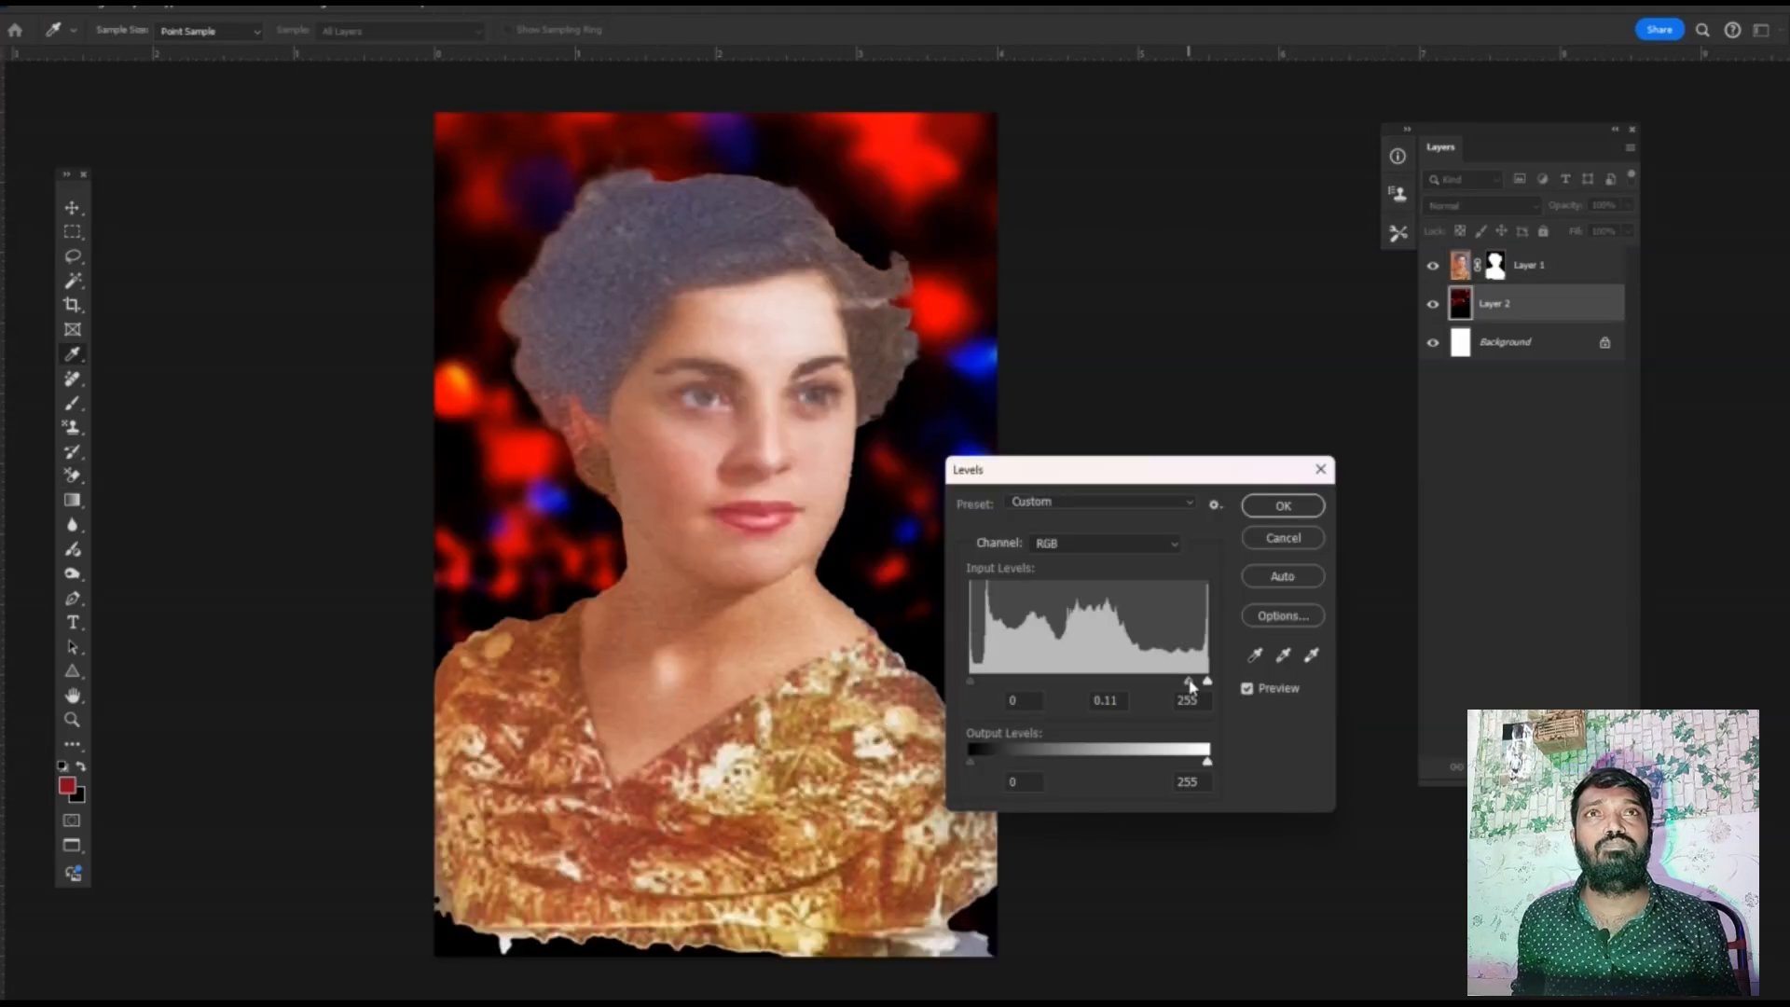
# Darken the blurred bokeh layer with Levels, setting the RGB midtone input to 0.11.
pyautogui.moveTo(1190, 687); pyautogui.dragTo(1191, 682)
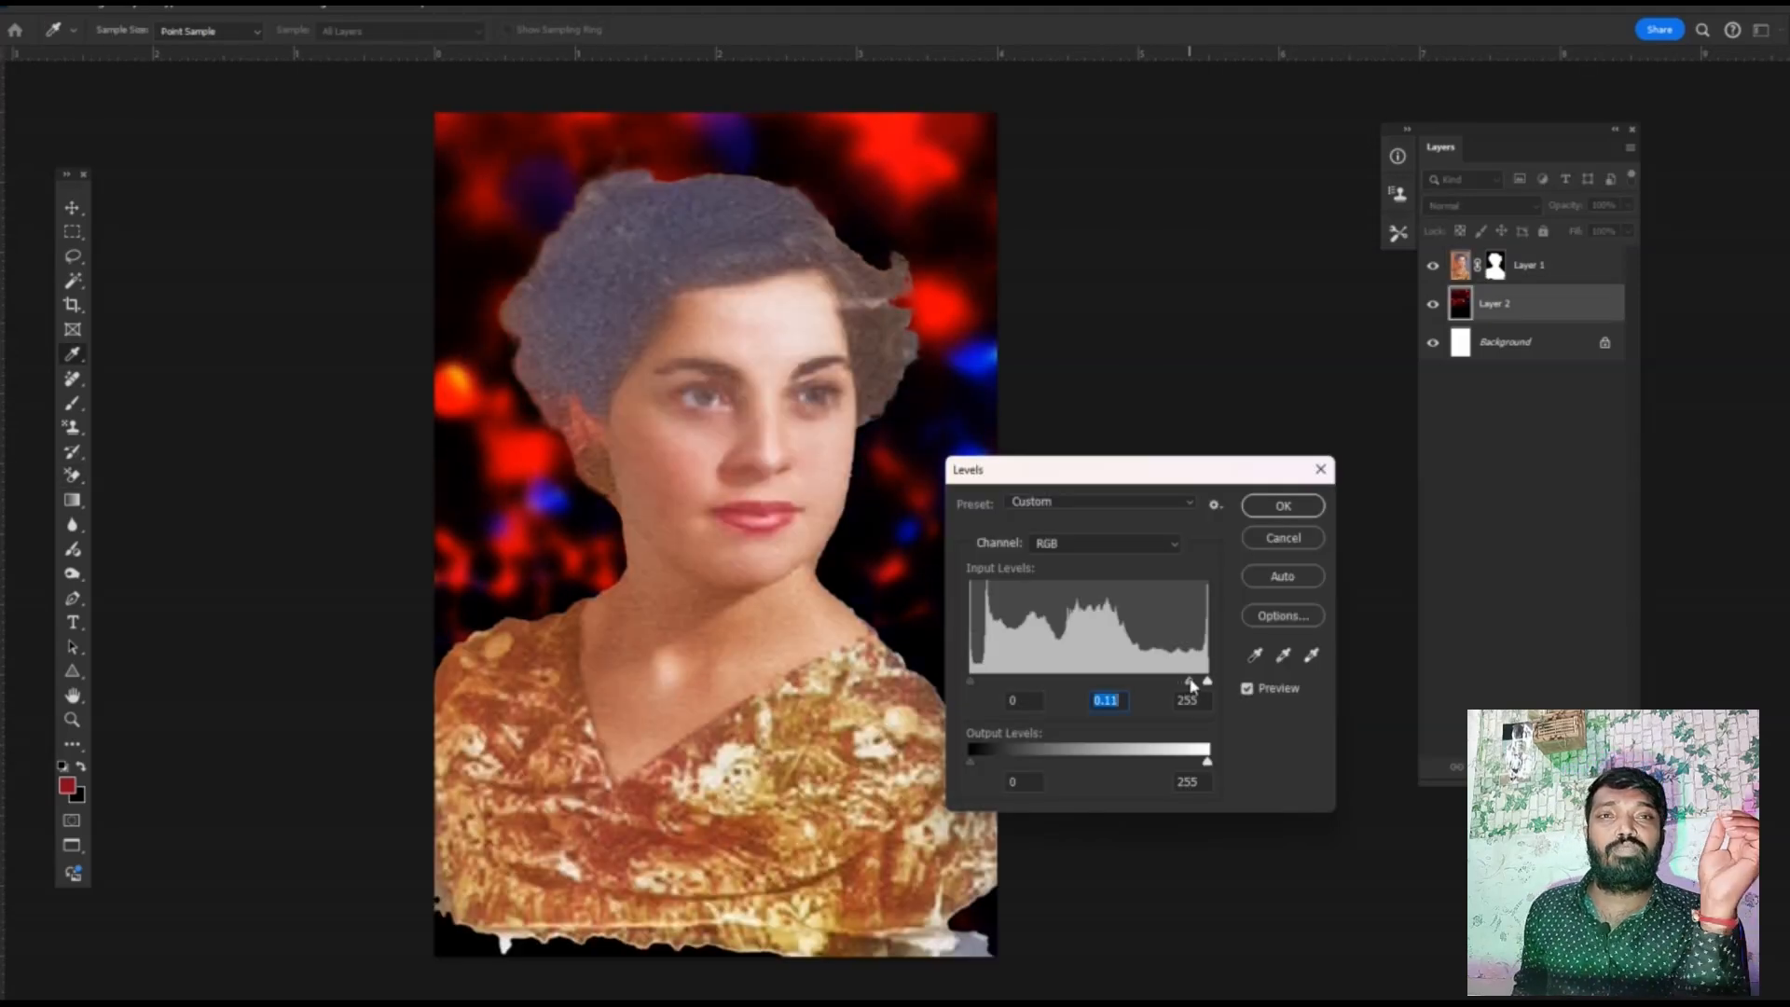
pyautogui.click(1305, 514)
# Select the woman's layer and darken her faded hair with the Burn tool in the Shadows range.
pyautogui.rightClick(698, 261)
pyautogui.click(740, 276)
pyautogui.press('o')
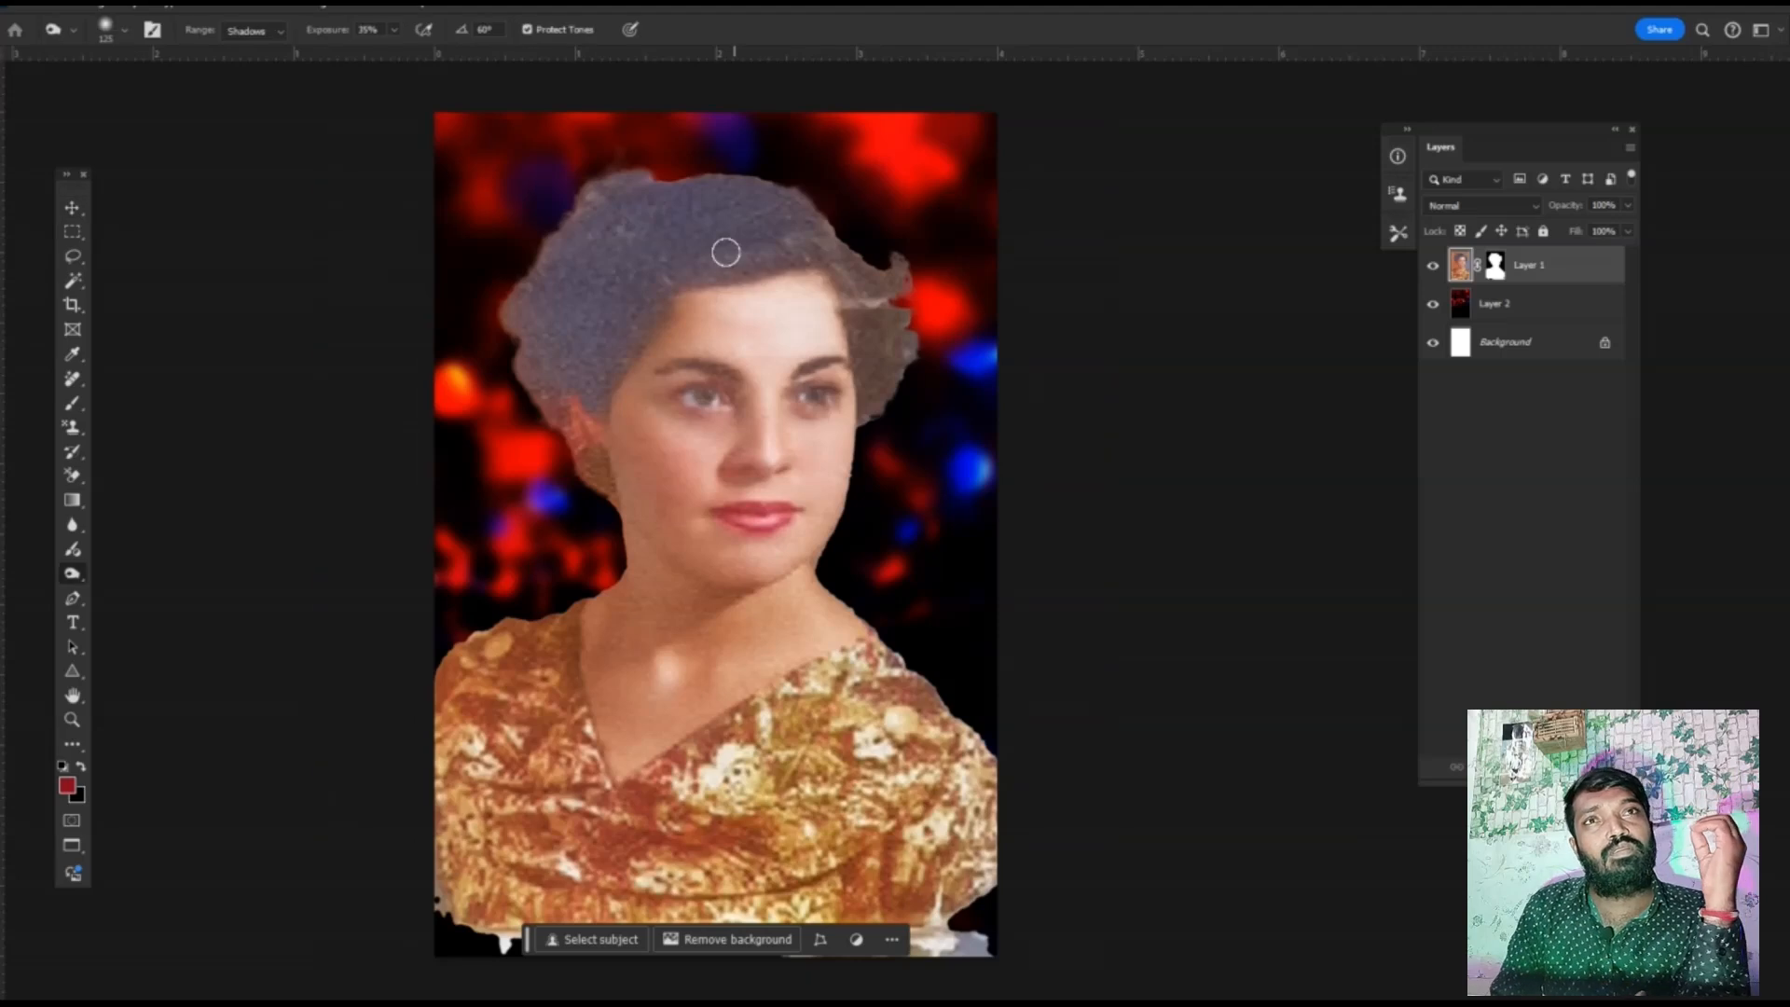
pyautogui.moveTo(711, 248)
pyautogui.mouseDown()
pyautogui.moveTo(578, 327)
pyautogui.moveTo(580, 198)
pyautogui.moveTo(515, 243)
pyautogui.moveTo(763, 159)
pyautogui.moveTo(892, 237)
pyautogui.moveTo(838, 240)
pyautogui.moveTo(861, 385)
pyautogui.moveTo(825, 218)
pyautogui.moveTo(520, 213)
pyautogui.moveTo(506, 305)
pyautogui.moveTo(541, 468)
pyautogui.moveTo(603, 303)
pyautogui.moveTo(486, 382)
pyautogui.moveTo(856, 225)
pyautogui.moveTo(468, 164)
pyautogui.moveTo(530, 341)
pyautogui.moveTo(833, 183)
pyautogui.moveTo(885, 409)
pyautogui.mouseUp()
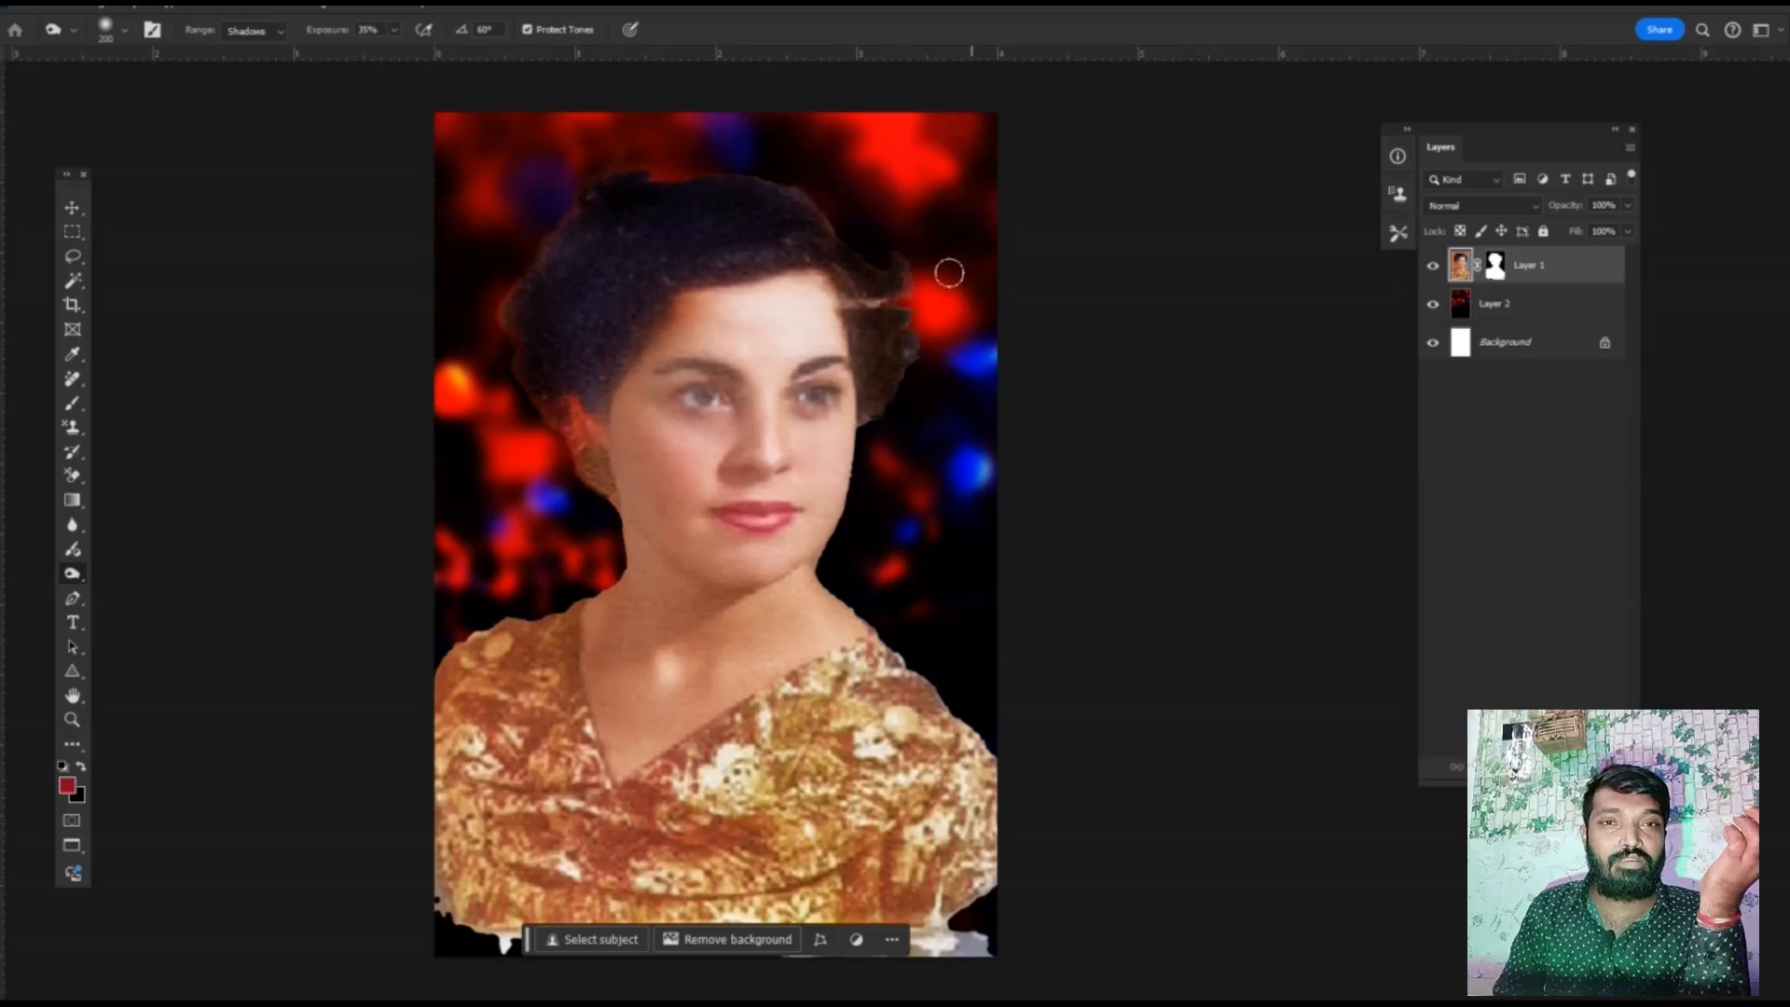
# Erase the rough edges around the woman's hair and the torn lower edge of her blouse with the soft Eraser tool.
pyautogui.press('e')
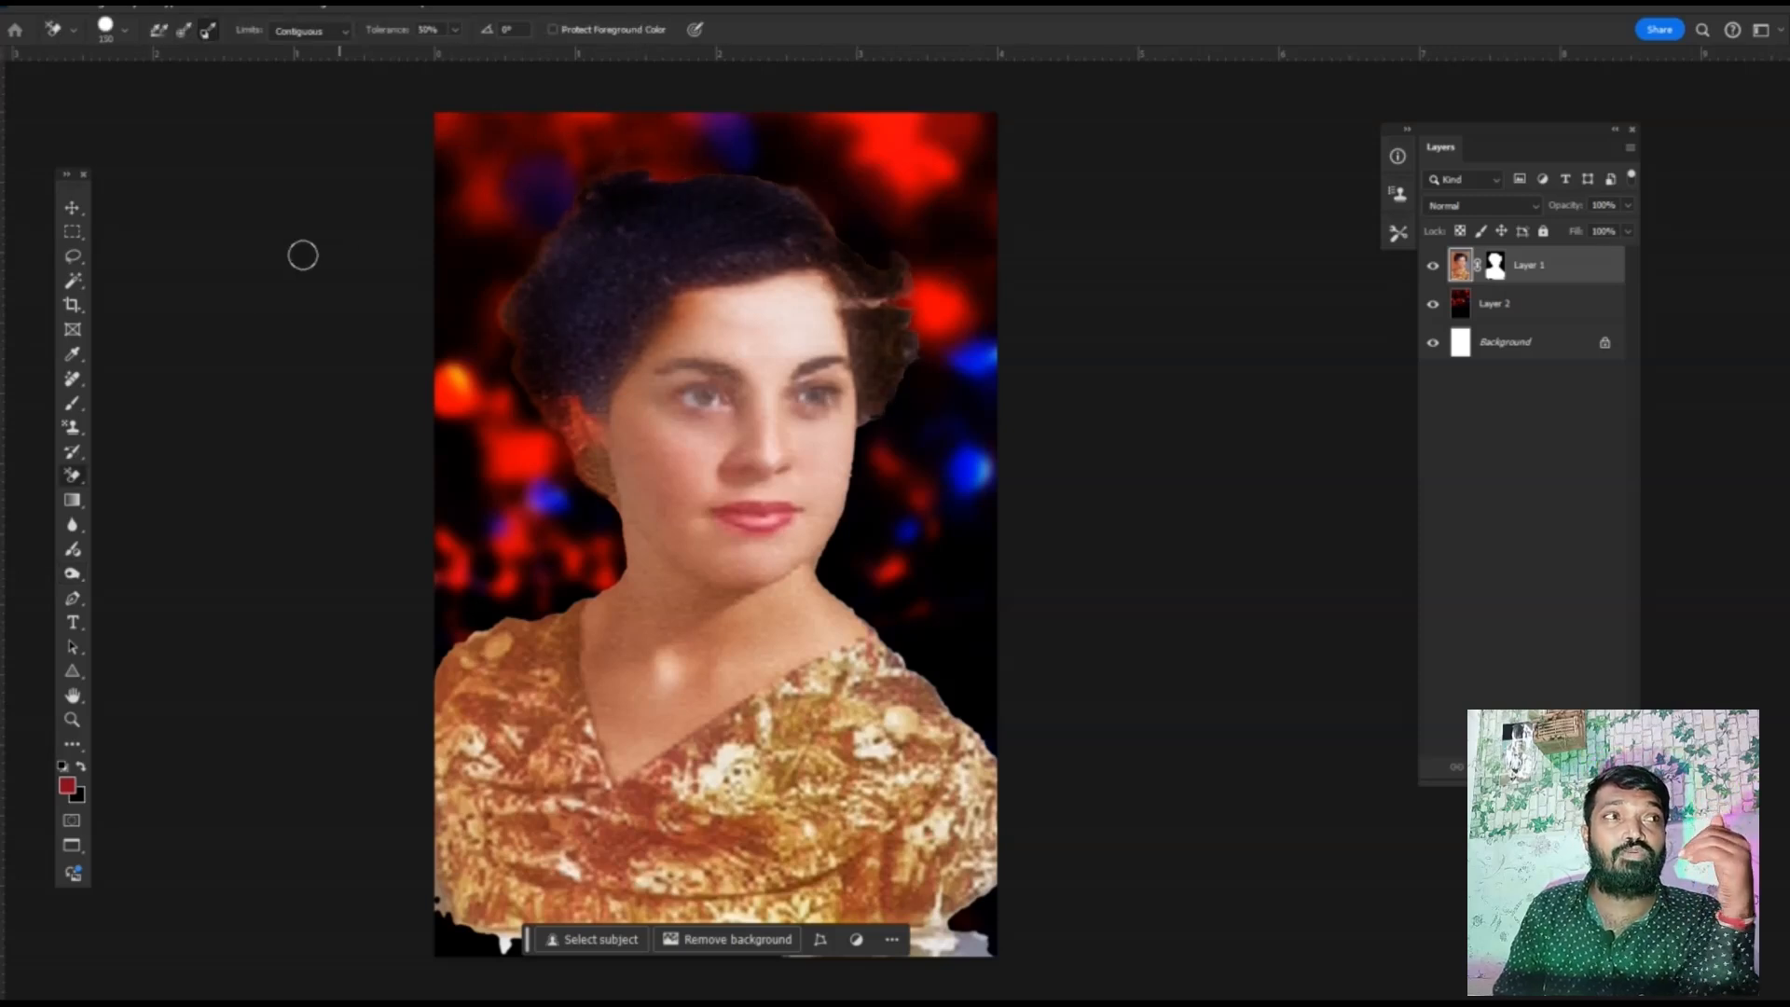
pyautogui.rightClick(75, 478)
pyautogui.click(142, 478)
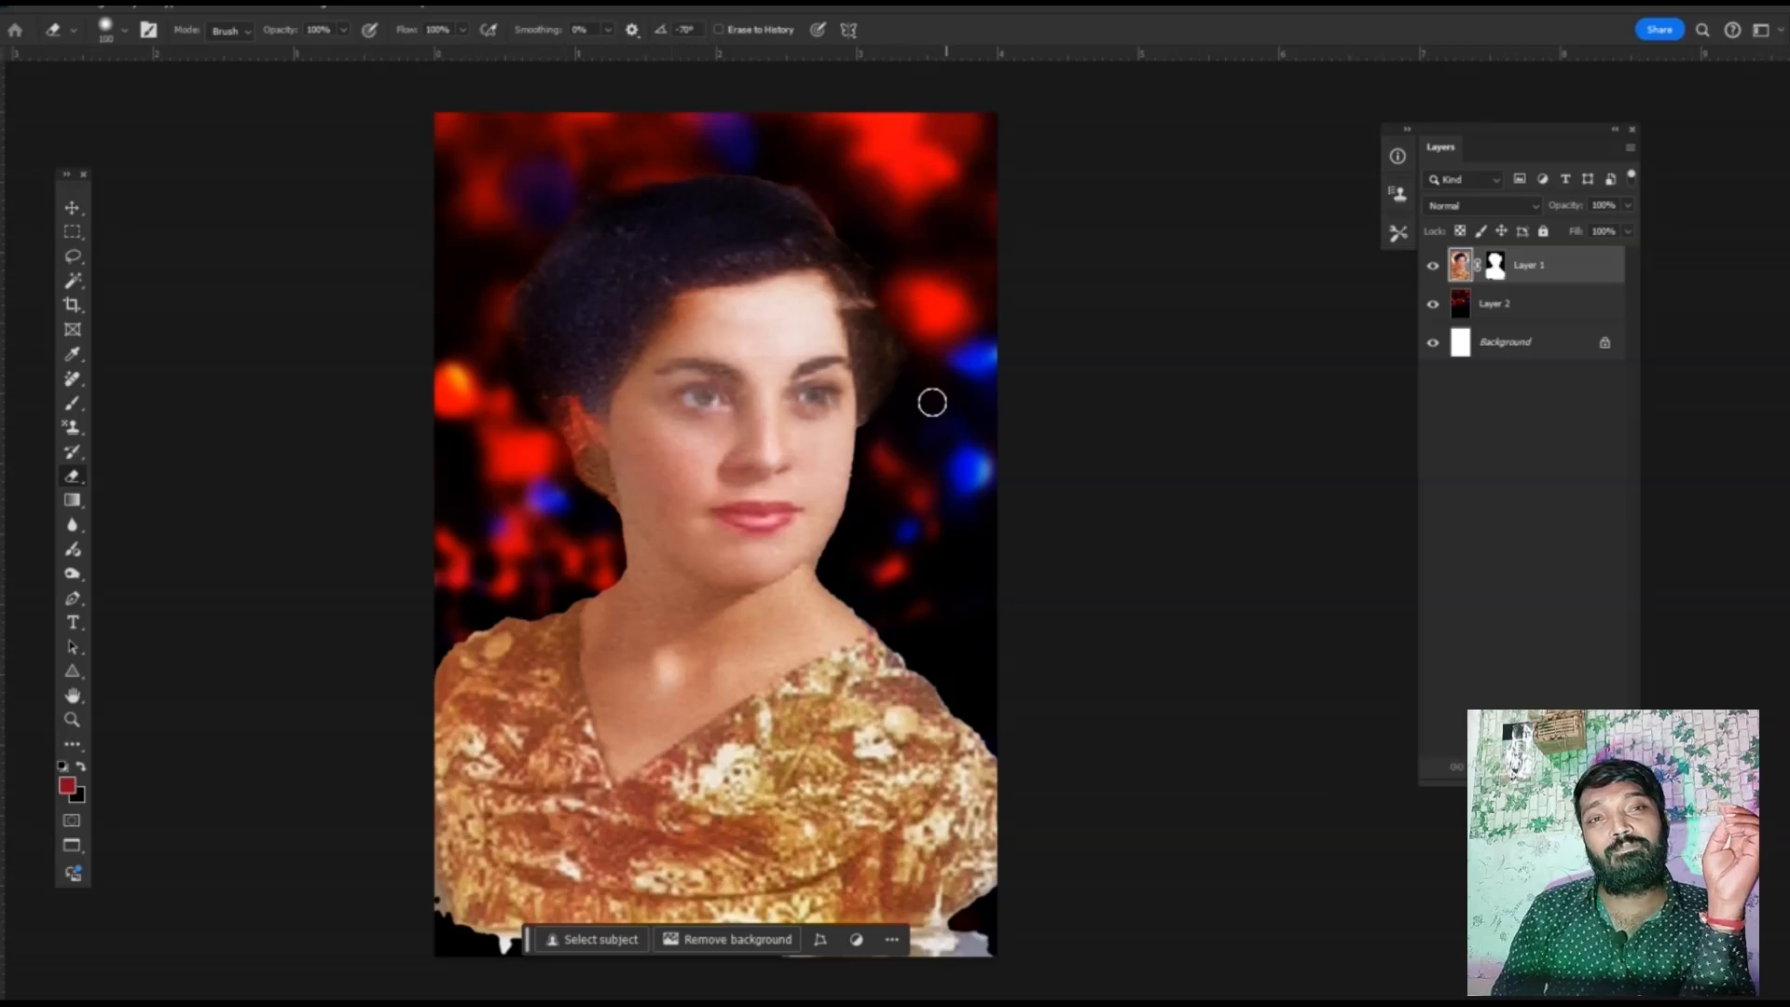
pyautogui.moveTo(343, 789)
pyautogui.mouseDown()
pyautogui.moveTo(442, 898)
pyautogui.moveTo(911, 911)
pyautogui.moveTo(1028, 638)
pyautogui.moveTo(822, 948)
pyautogui.moveTo(338, 903)
pyautogui.moveTo(473, 897)
pyautogui.mouseUp()
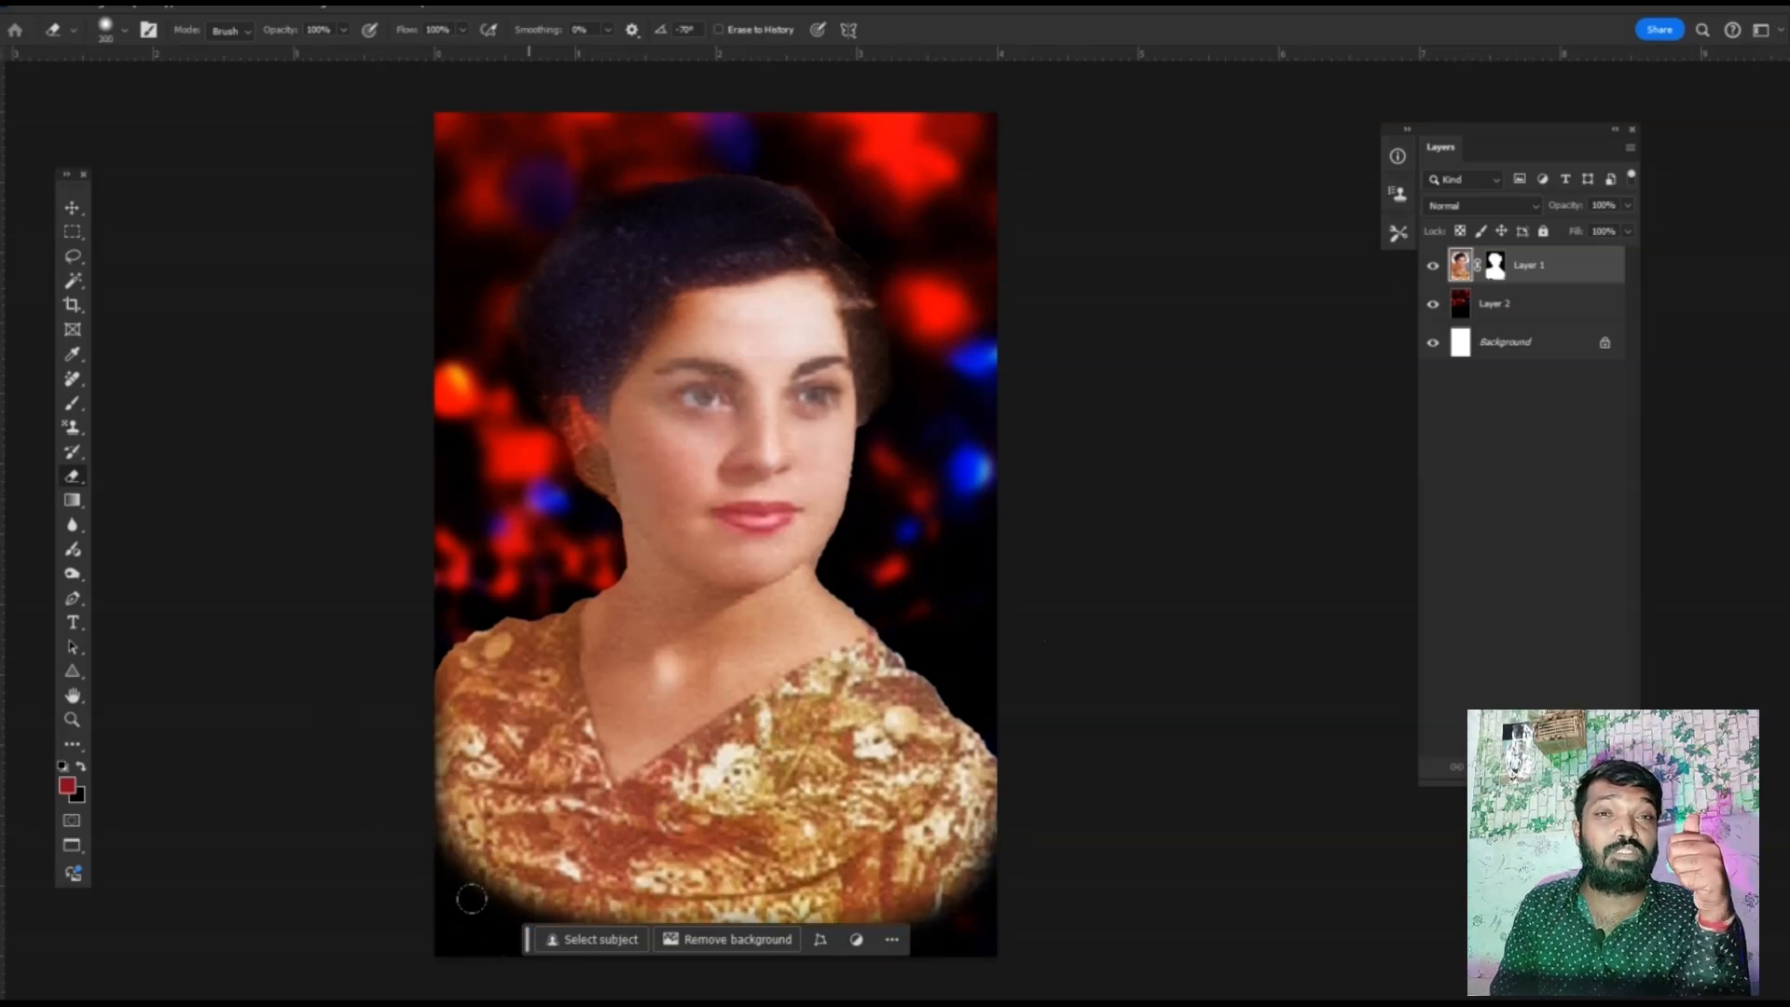
# Enlarge the woman's layer to about 106% with Free Transform and shift it slightly downward over the bokeh background.
pyautogui.keyDown('alt'); pyautogui.click(1127, 569); pyautogui.keyUp('alt')
pyautogui.moveTo(657, 789)
pyautogui.mouseDown()
pyautogui.moveTo(691, 823)
pyautogui.moveTo(863, 799)
pyautogui.moveTo(827, 810)
pyautogui.moveTo(948, 825)
pyautogui.mouseUp()
pyautogui.hotkey('ctrl', 't')
pyautogui.moveTo(1079, 145); pyautogui.dragTo(1080, 483)
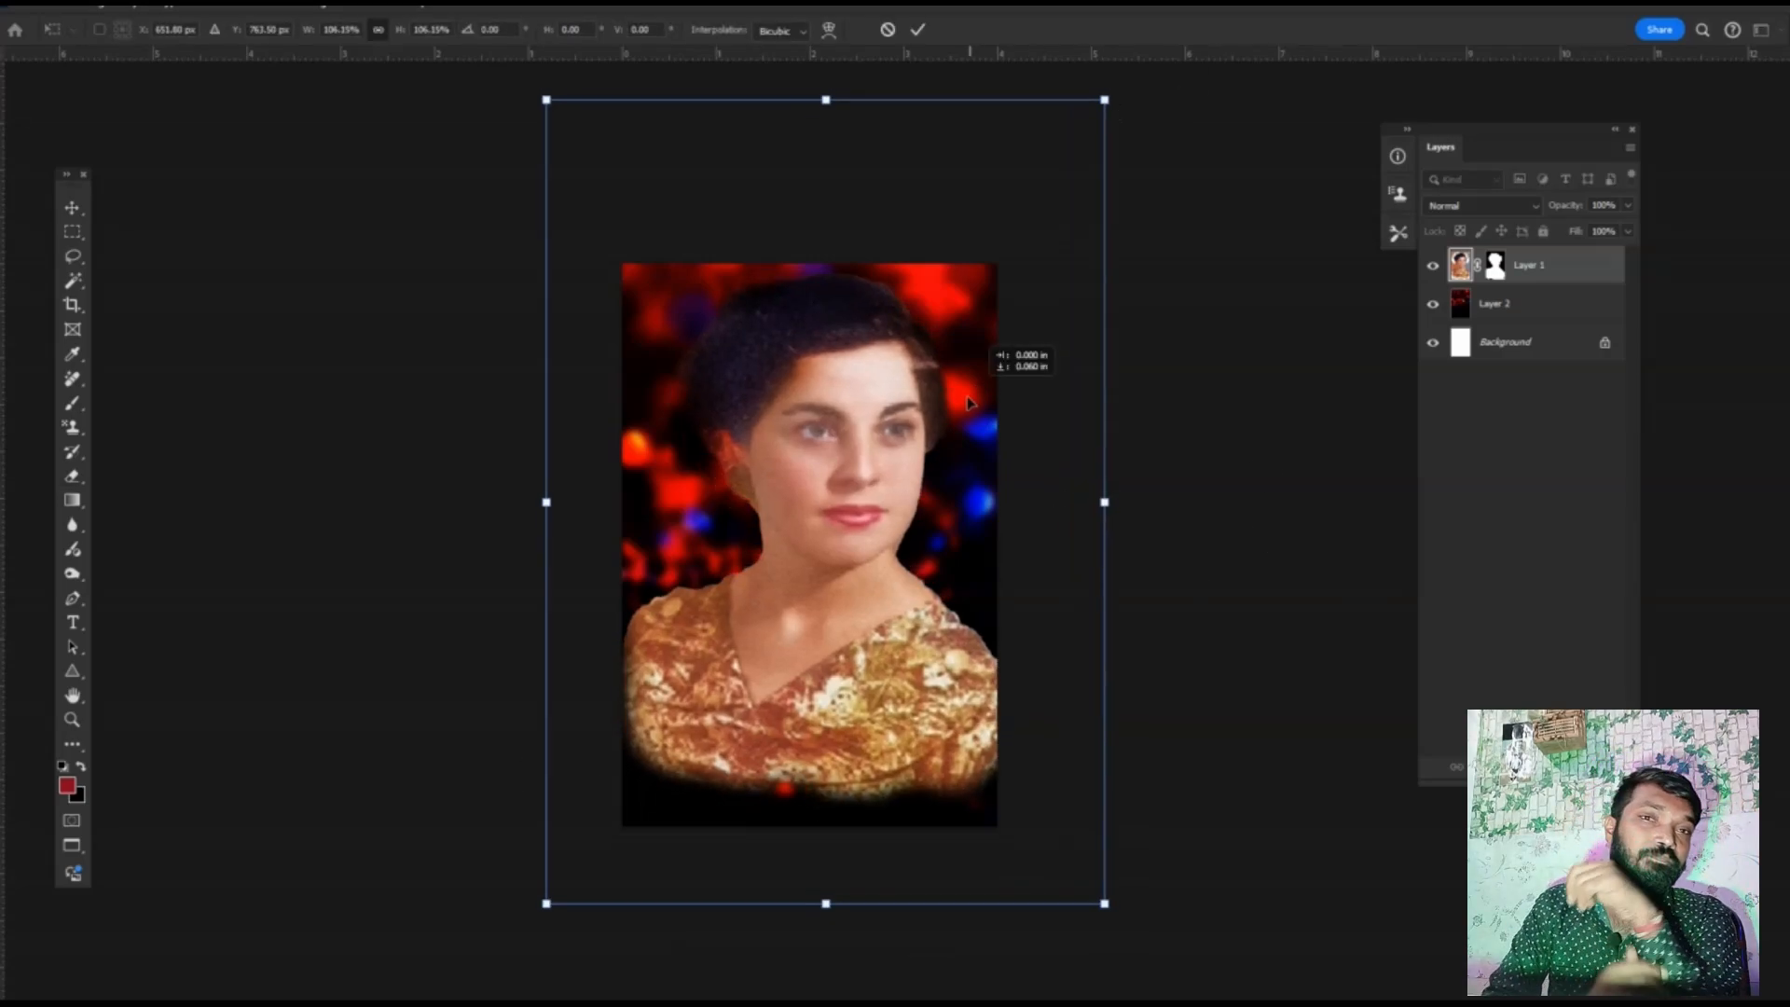